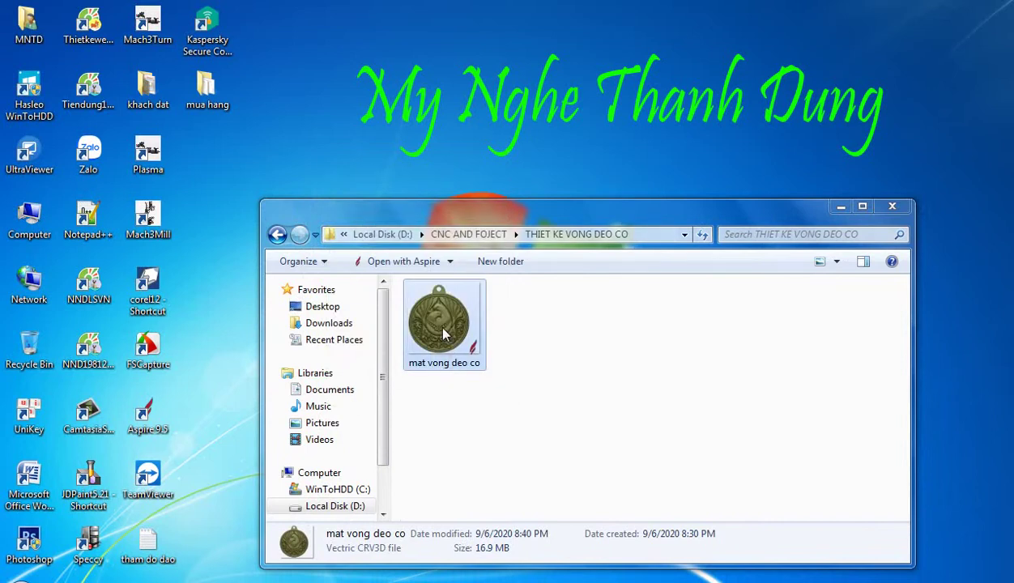
Open the "mat vong deo co" project in Aspire and look over the pigeon medallion in the 2D view
double_click(443, 334)
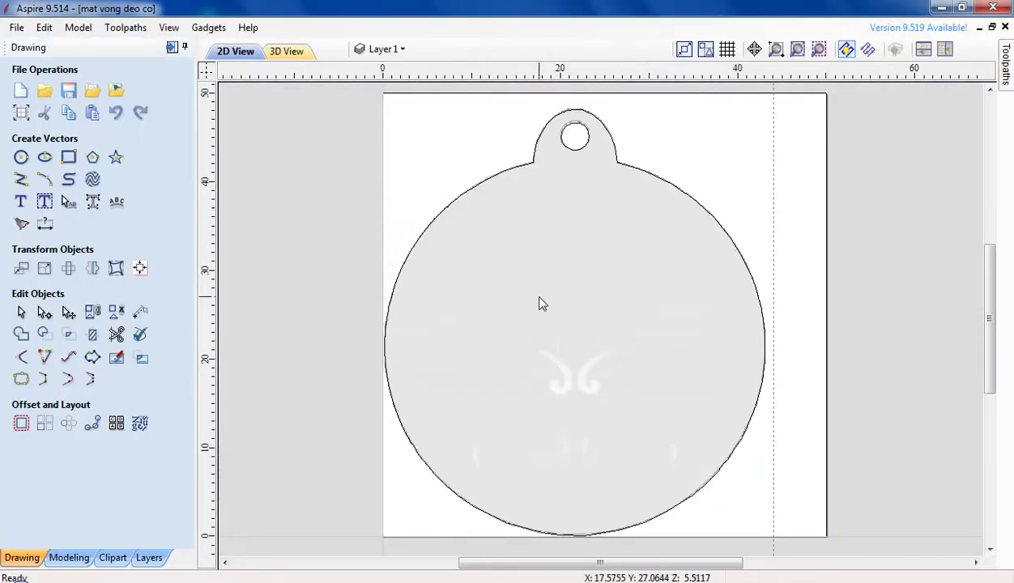
scroll(669, 446, up, 3)
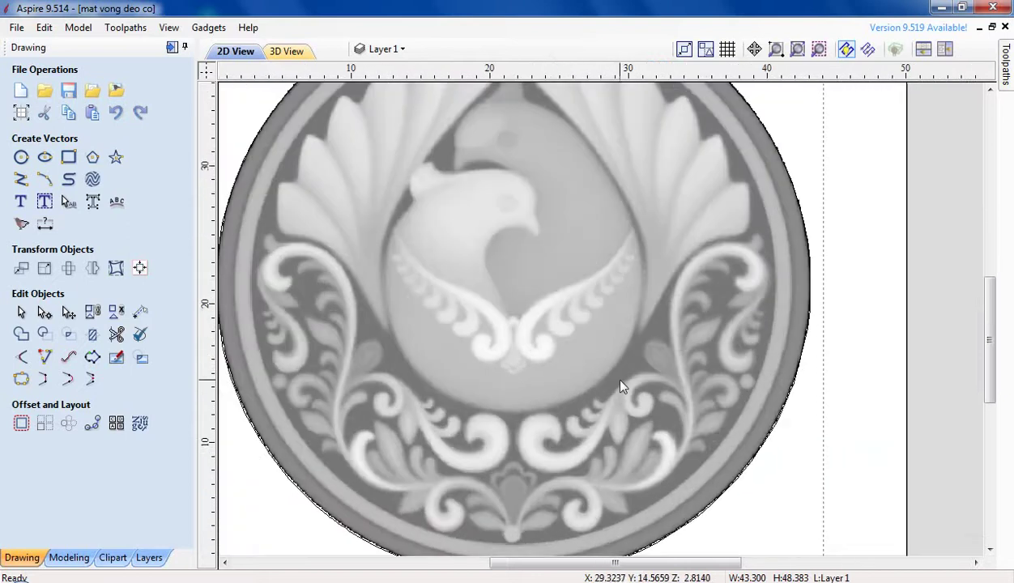
scroll(622, 385, down, 1)
scroll(615, 360, down, 1)
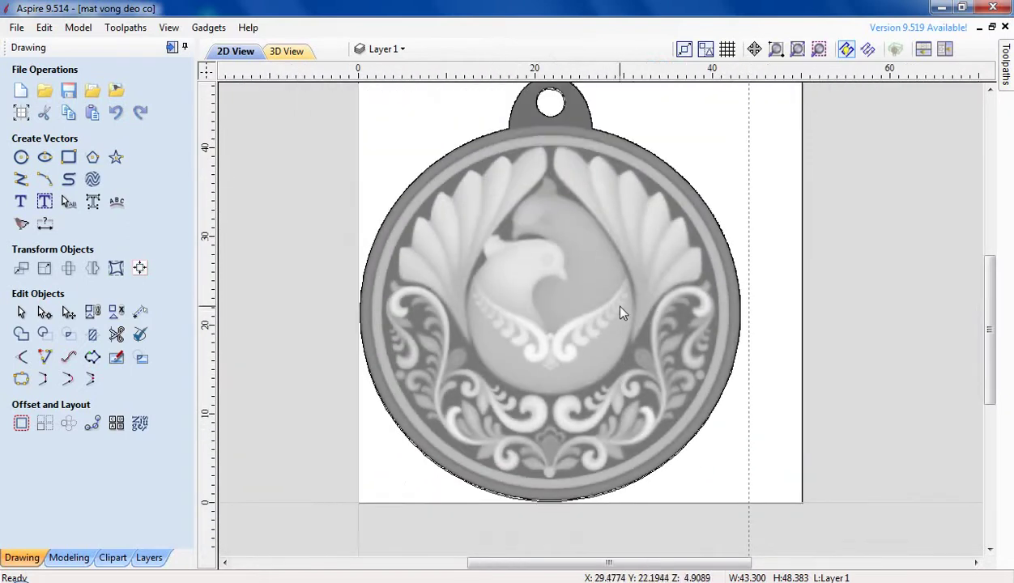
scroll(663, 202, down, 1)
scroll(754, 157, up, 1)
scroll(640, 251, down, 1)
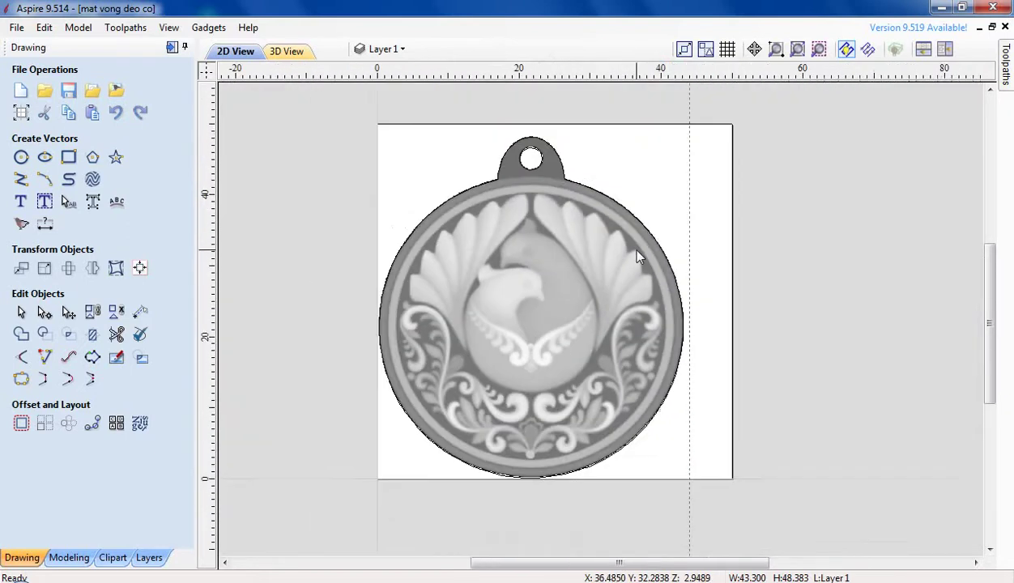
scroll(663, 340, up, 1)
scroll(636, 342, down, 1)
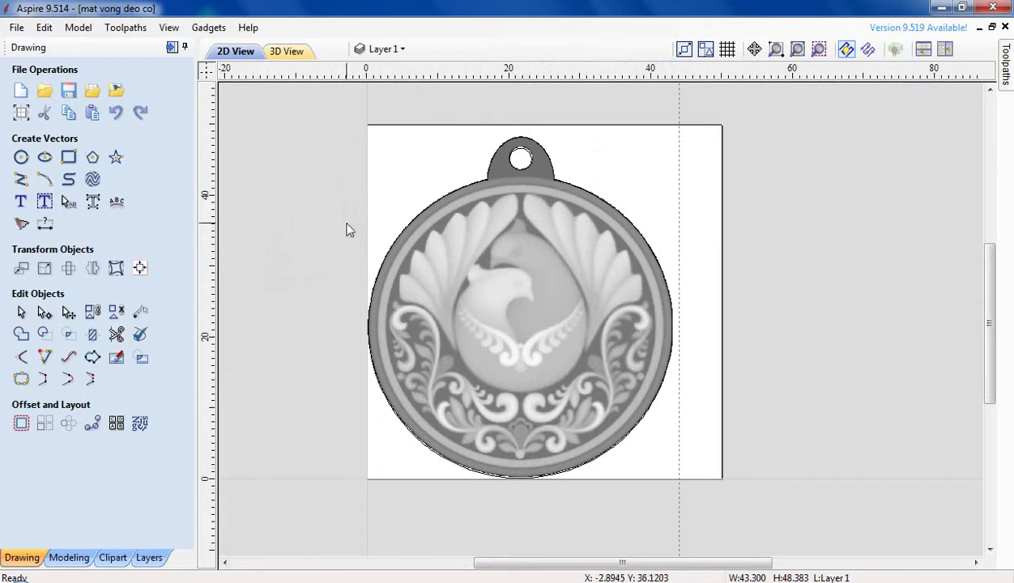
Review the job setup's size, thickness, Z zero and XY datum settings and accept them
click(21, 112)
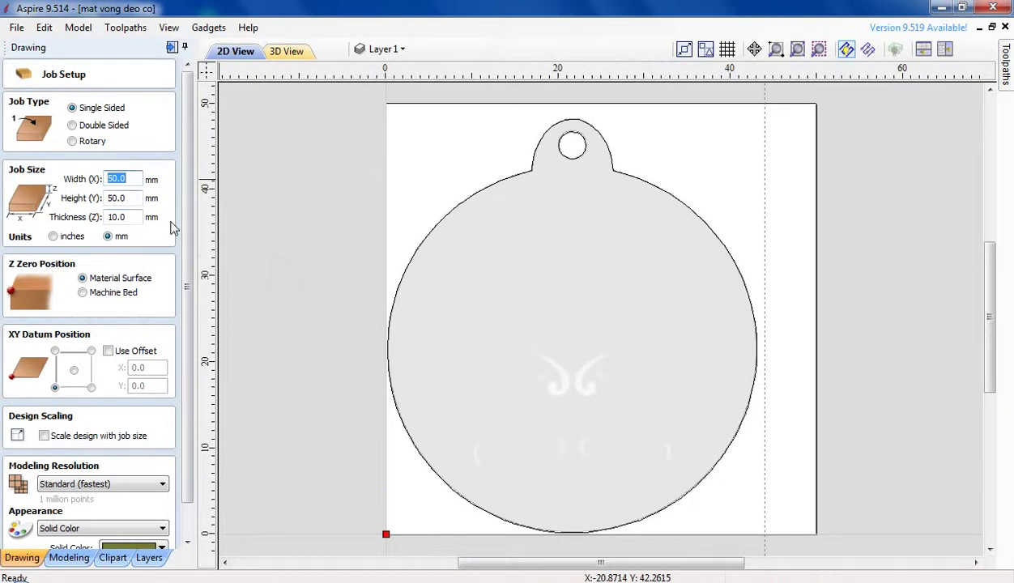
scroll(185, 230, down, 1)
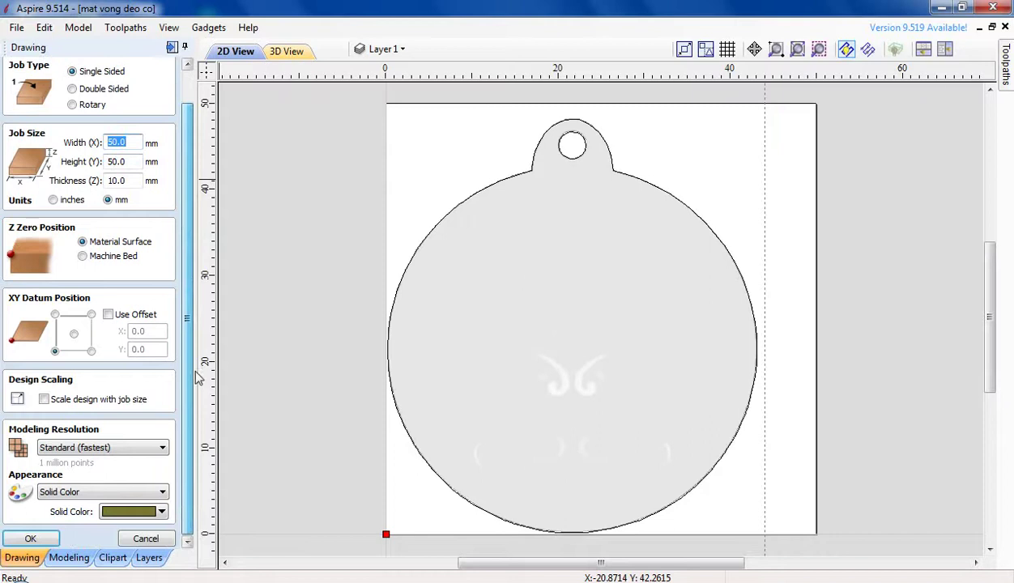
click(45, 540)
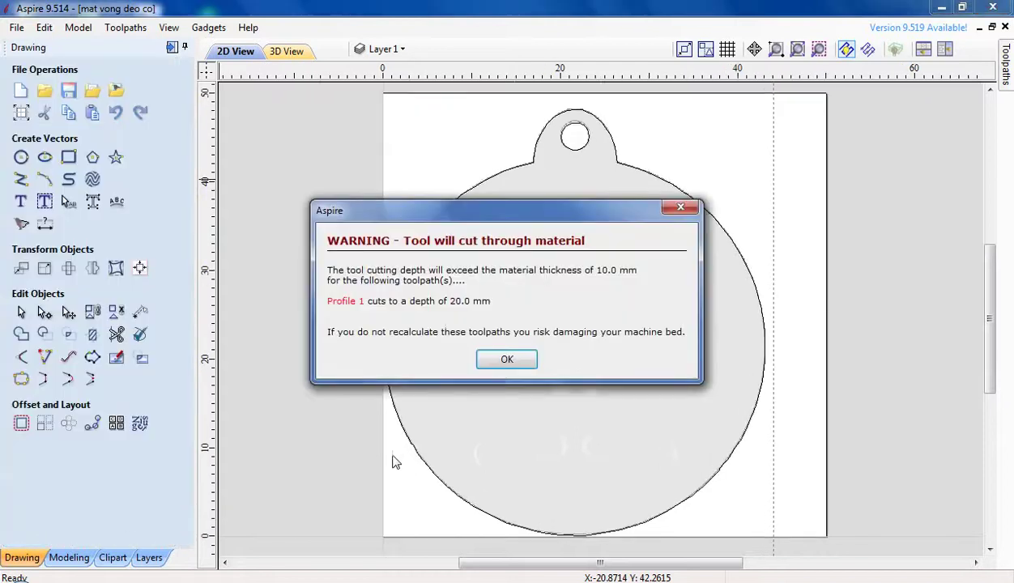
click(506, 361)
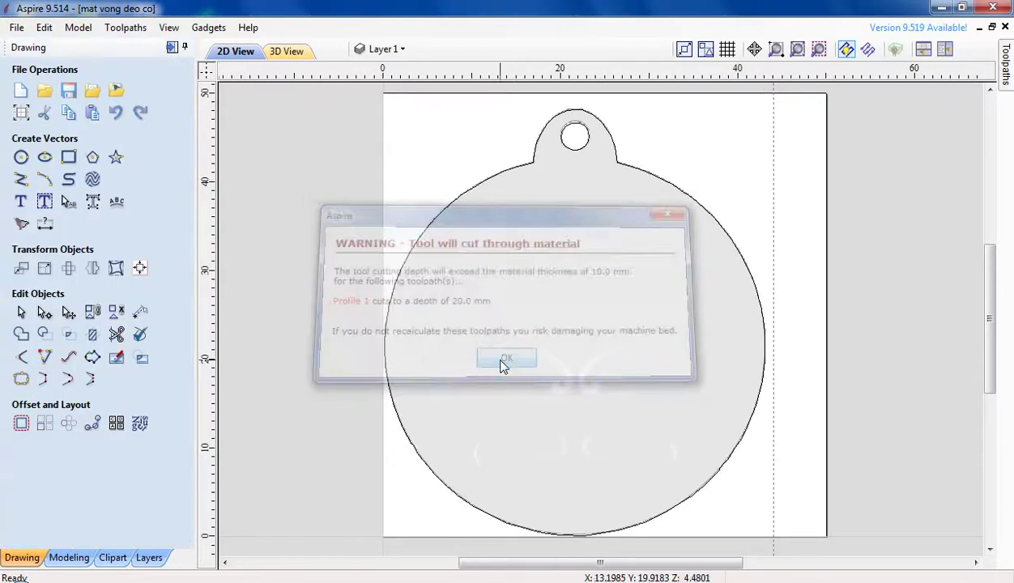
click(21, 113)
click(128, 216)
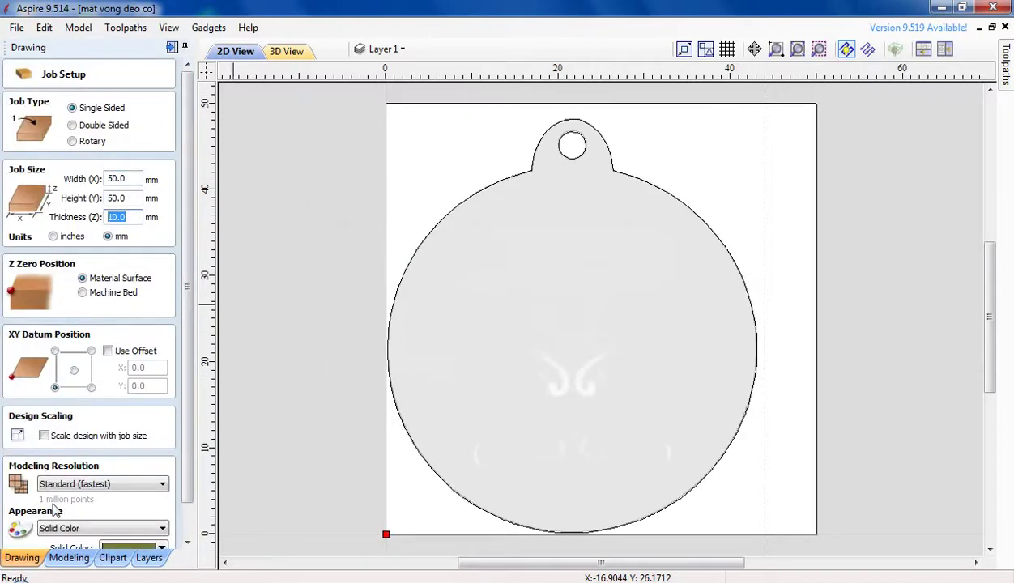
scroll(190, 443, down, 2)
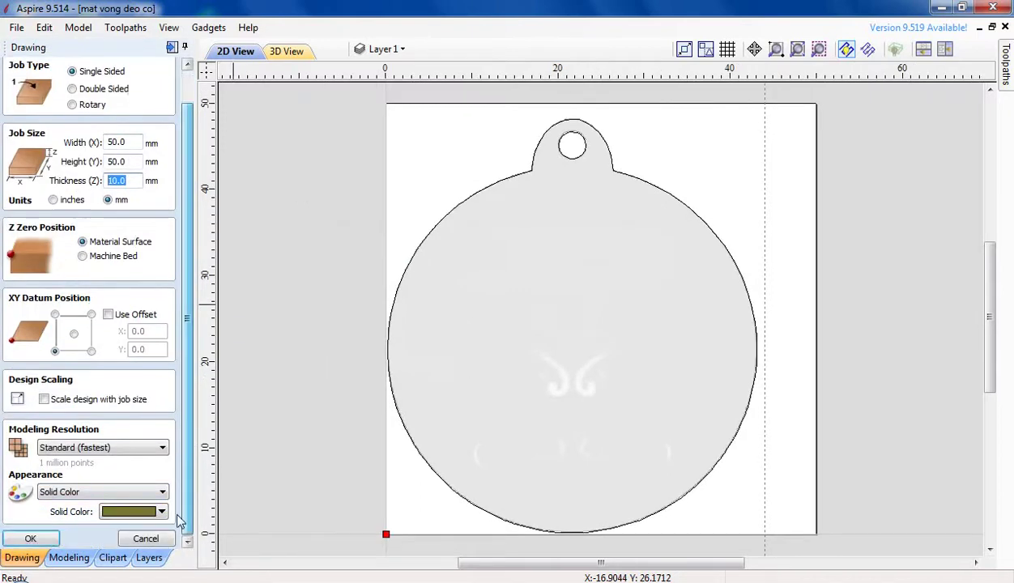
click(25, 538)
click(510, 362)
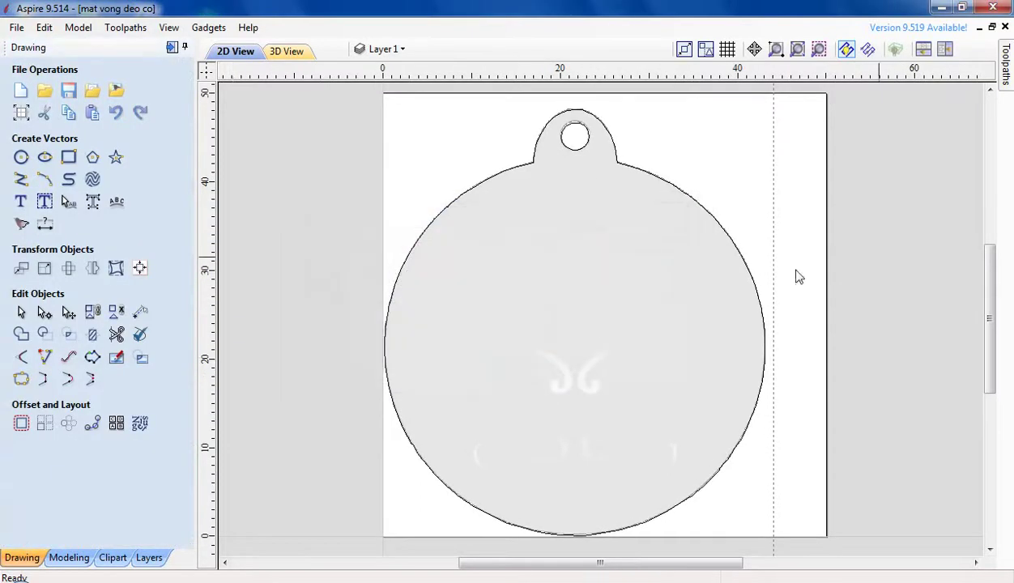
Keep the toolpath tools displayed and delete all existing toolpaths, 3D Finish 1 and Profile 1
click(1007, 81)
click(969, 47)
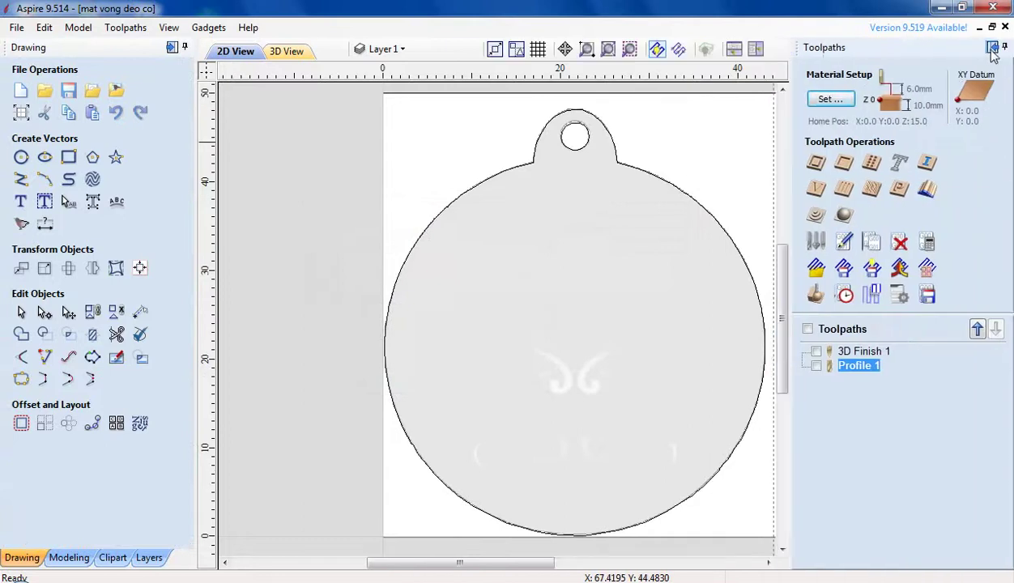
right_click(855, 371)
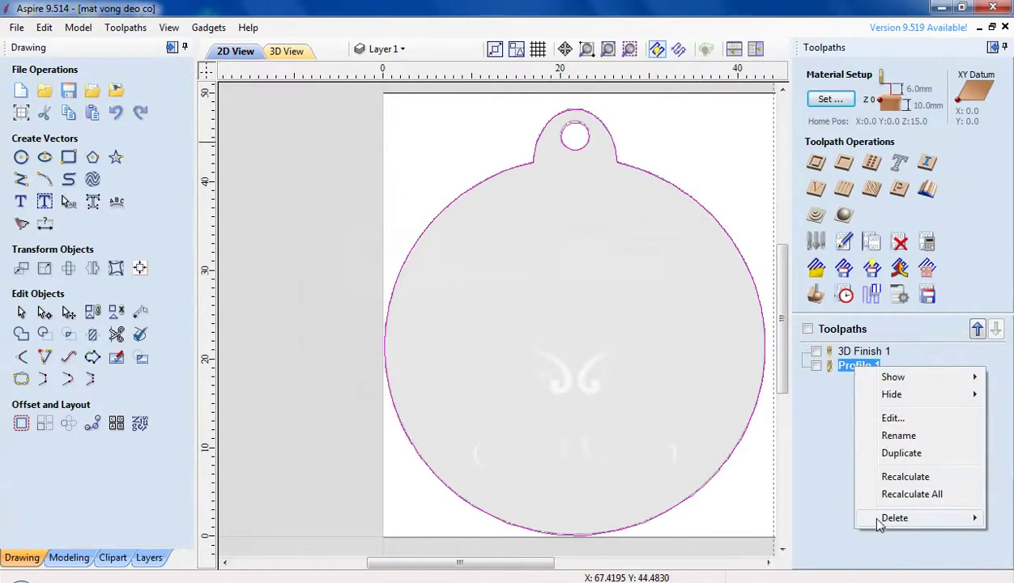
mouse_move(881, 518)
click(756, 570)
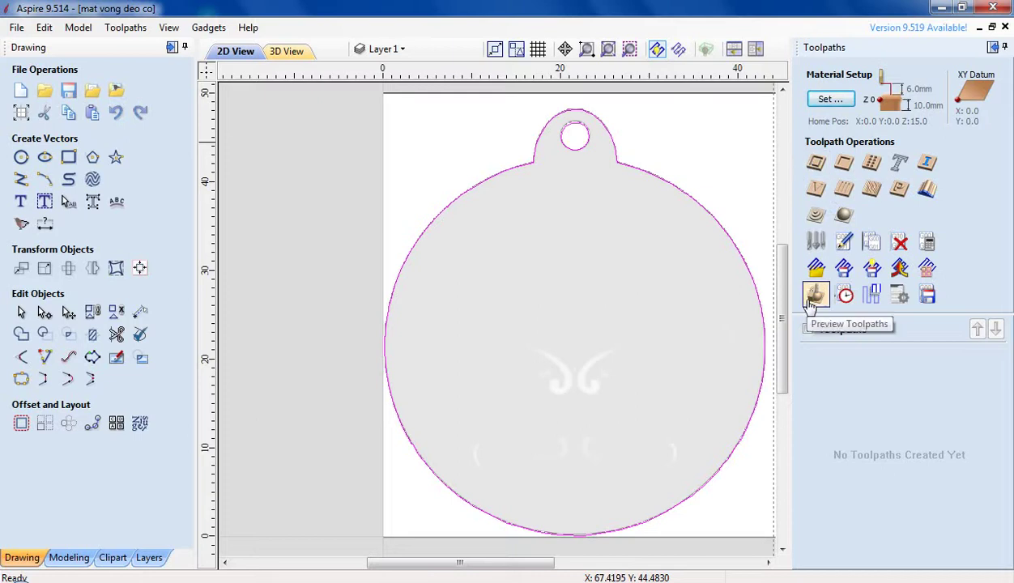
Select the pigeon medallion model and start a 3D Finish Machining toolpath for it
click(584, 267)
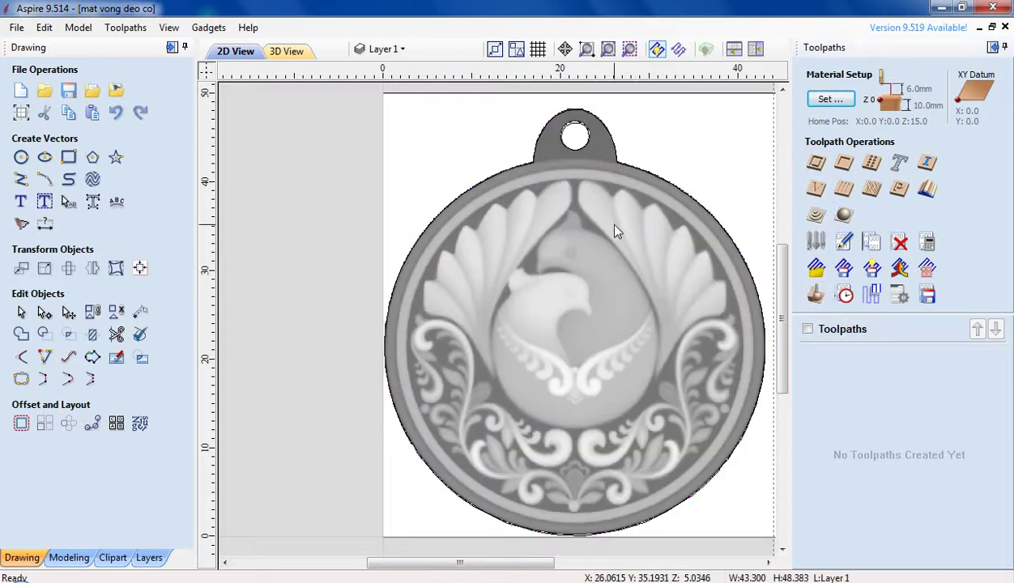
click(766, 563)
click(471, 392)
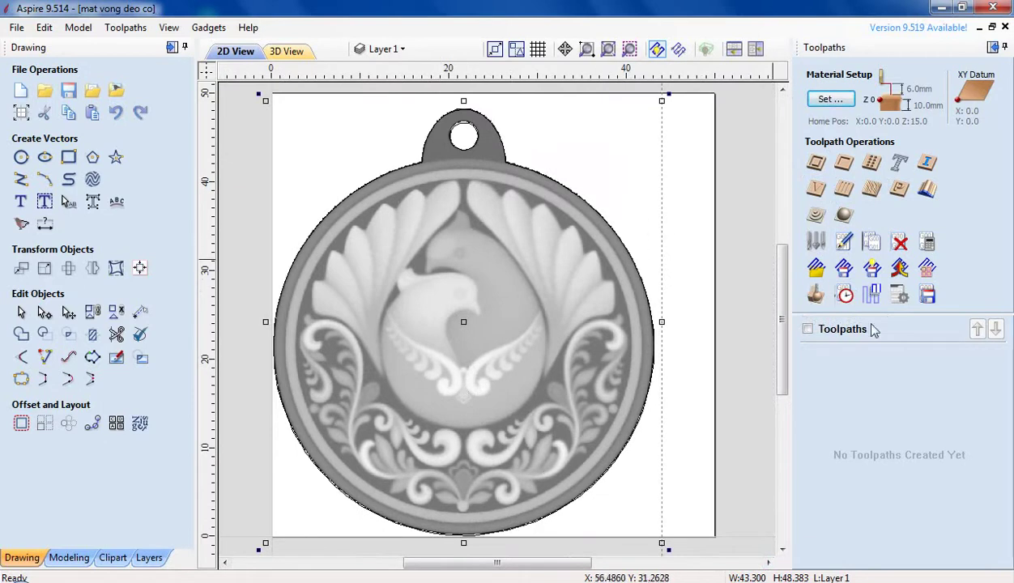
click(841, 217)
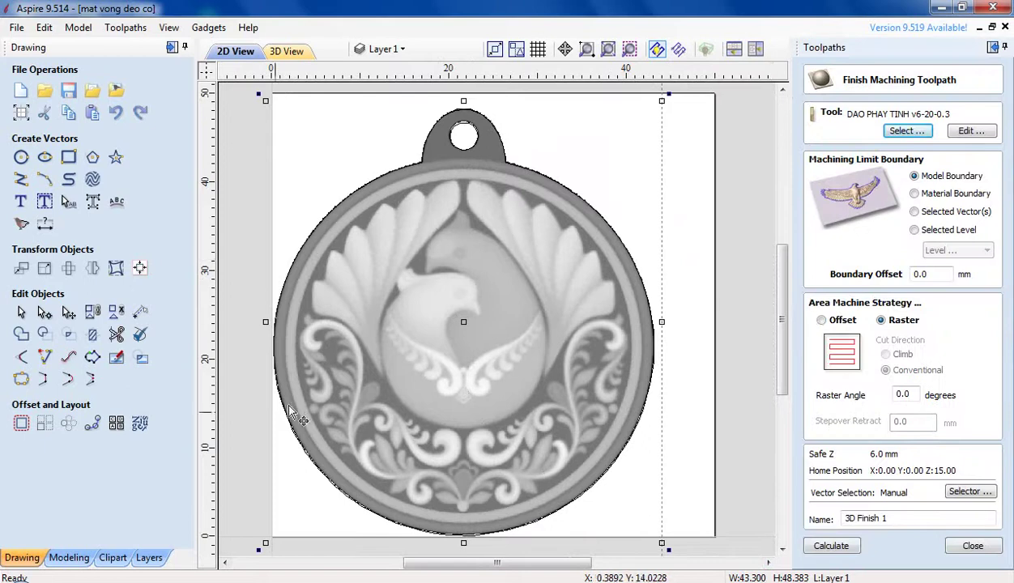
Set the combine mode of the pigeon pendant component to Add in its component properties
click(78, 560)
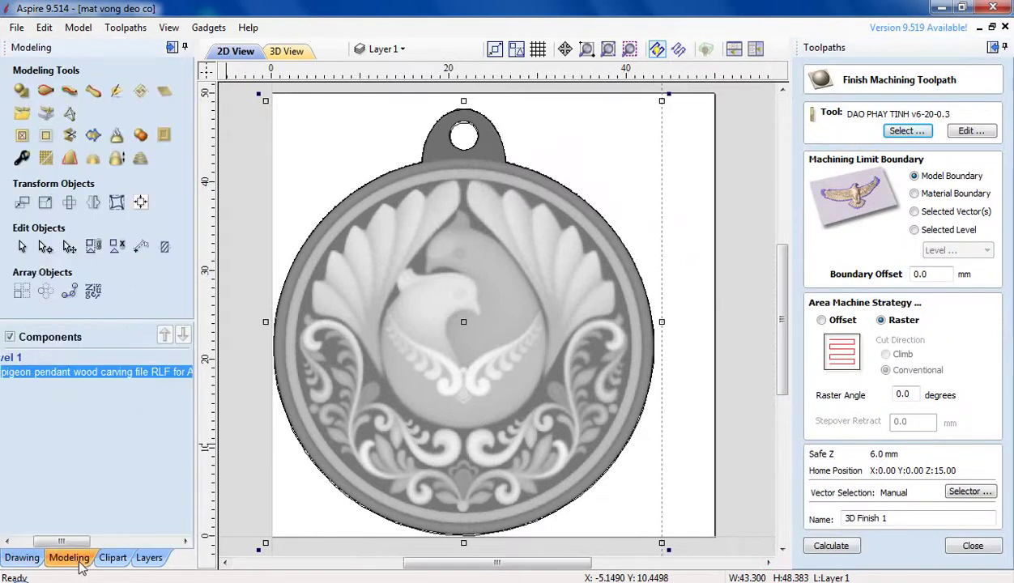
click(17, 541)
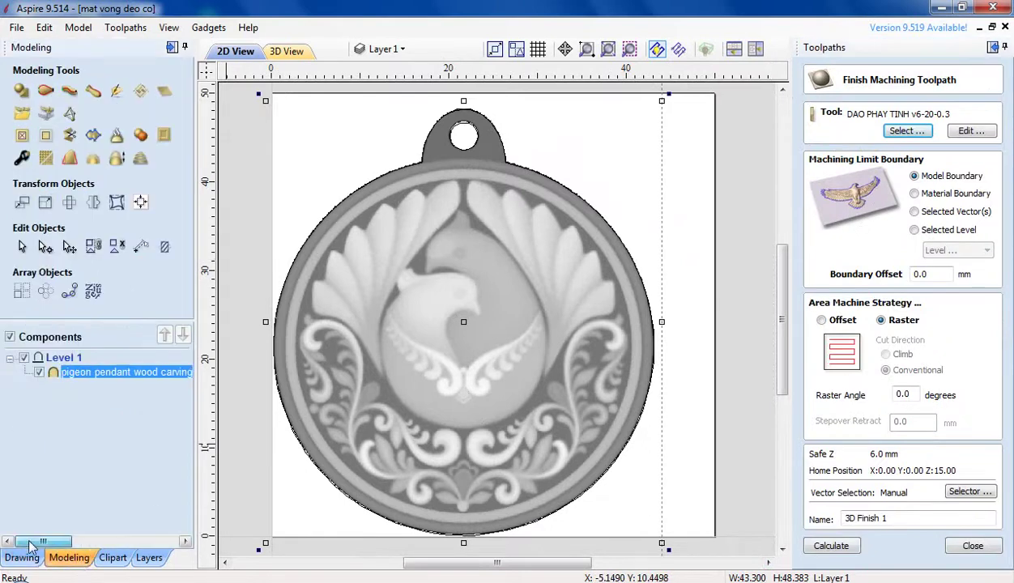
double_click(95, 373)
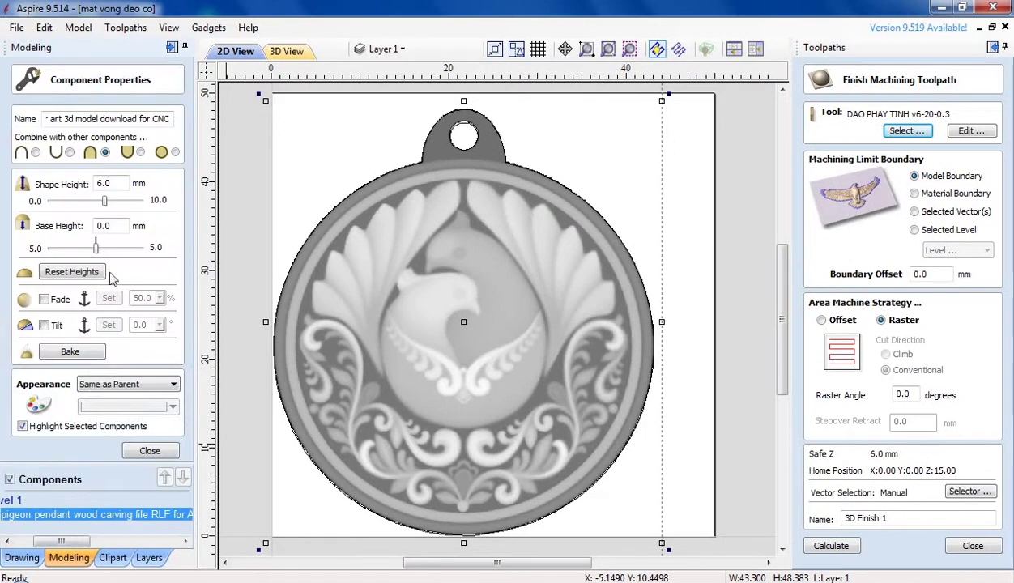
click(35, 153)
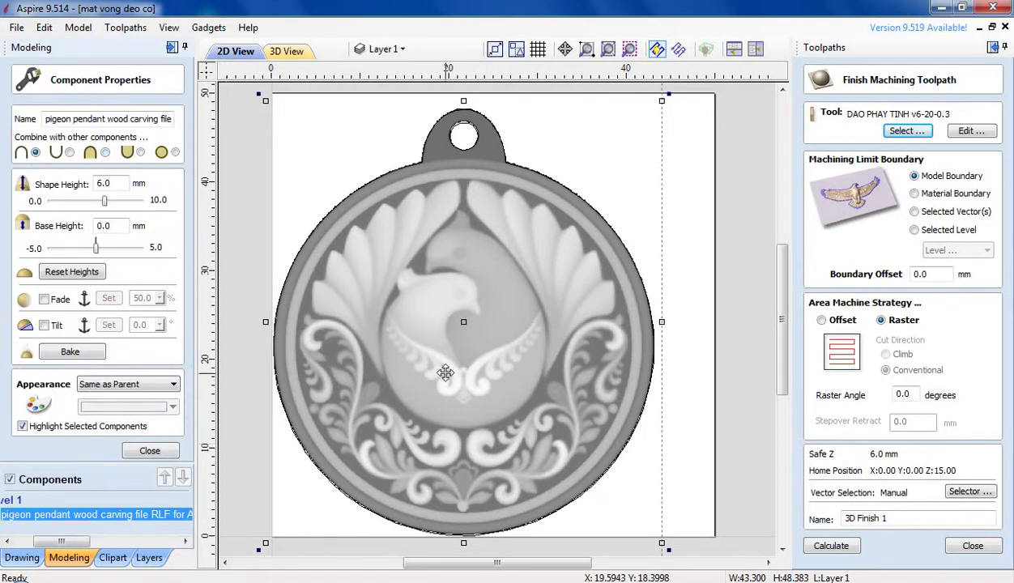
scroll(445, 372, up, 2)
scroll(446, 372, down, 1)
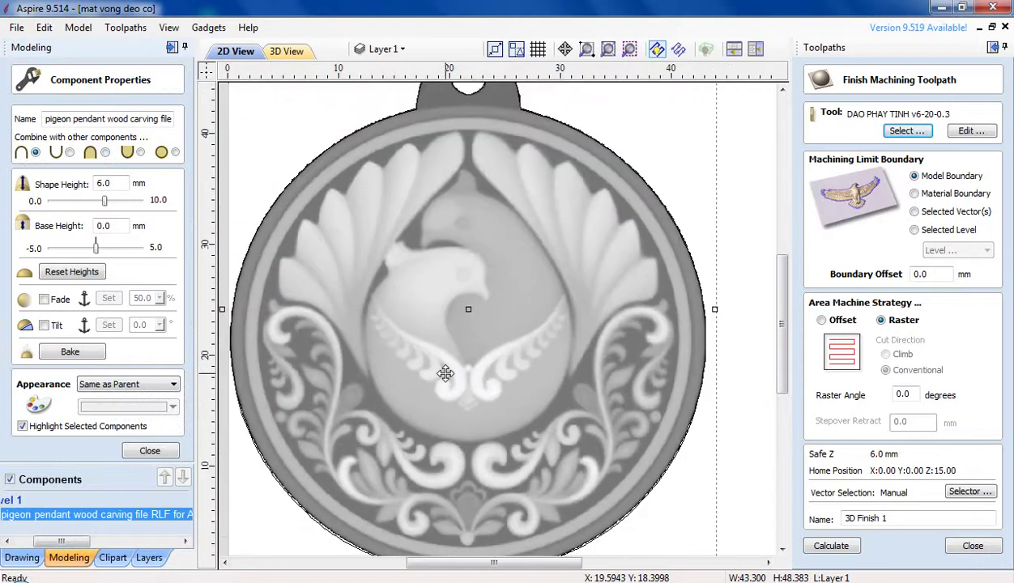
Try the Subtract combine mode on the pendant in the 3D view, and switch it back to Add
click(288, 52)
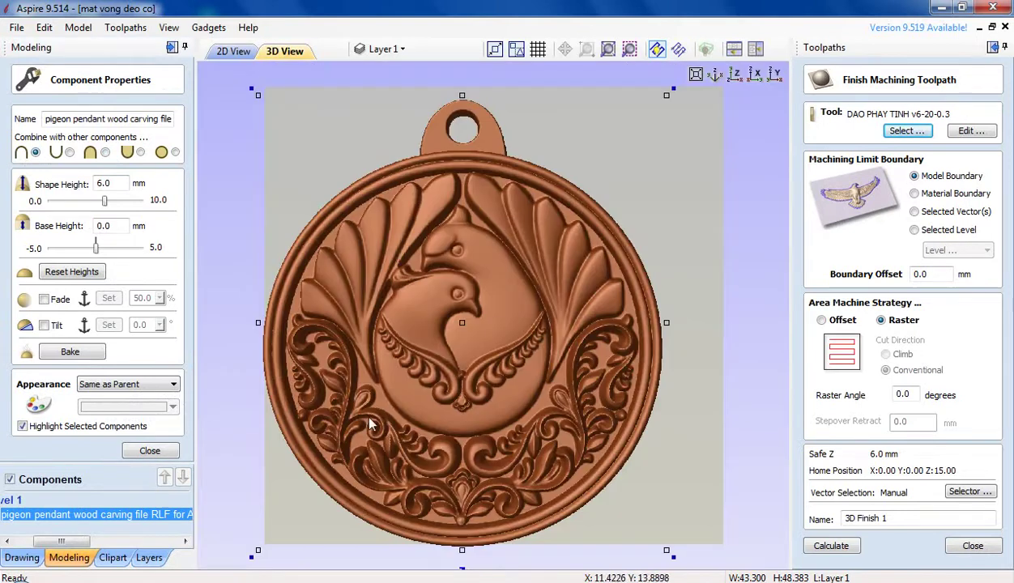
click(69, 153)
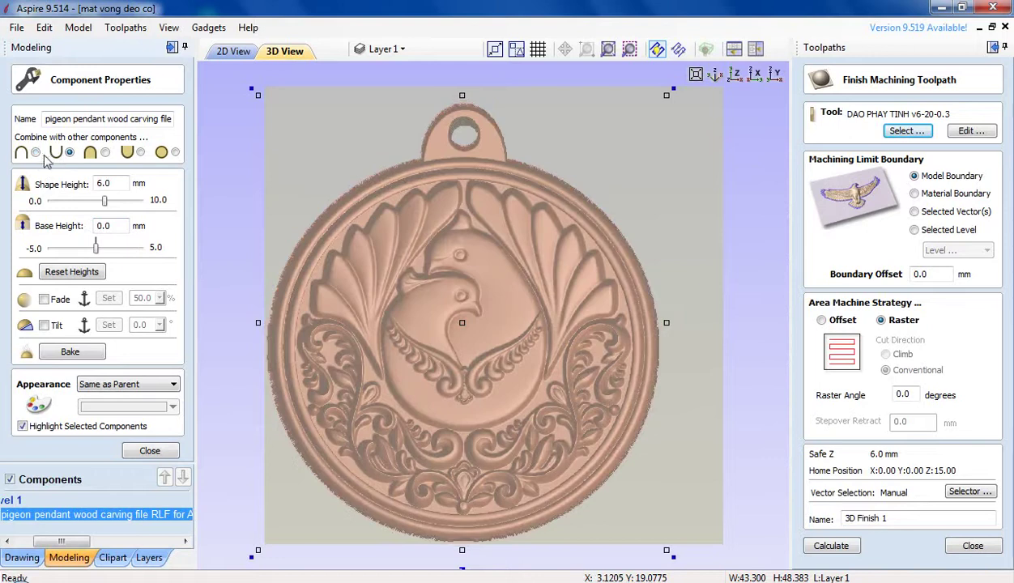
click(34, 154)
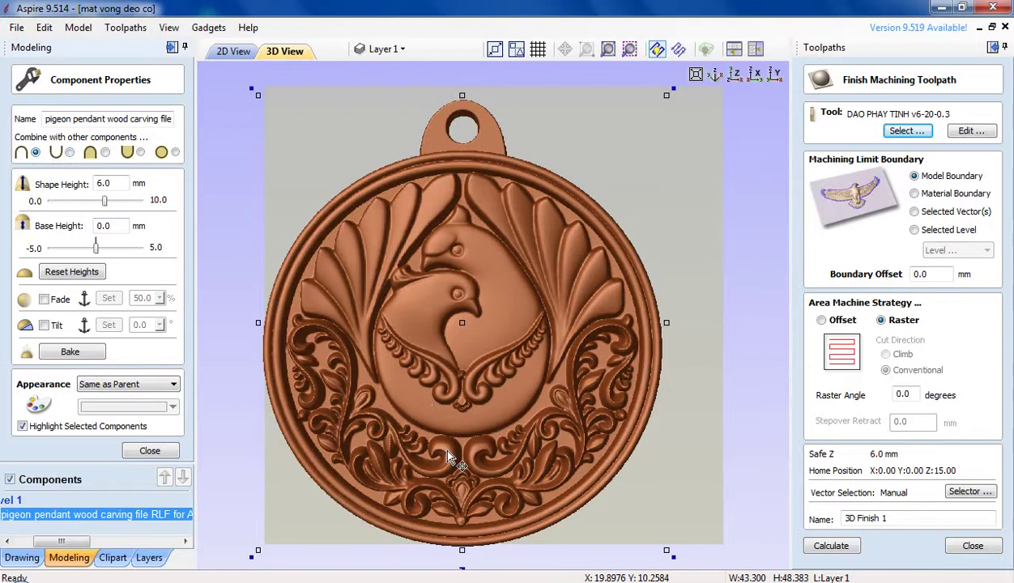
Nudge the medallion about 0.5 mm in X and 1 mm in Y, and close its component properties
mouse_move(447, 452)
mouse_down()
mouse_move(439, 341)
mouse_move(438, 447)
mouse_move(453, 446)
mouse_up()
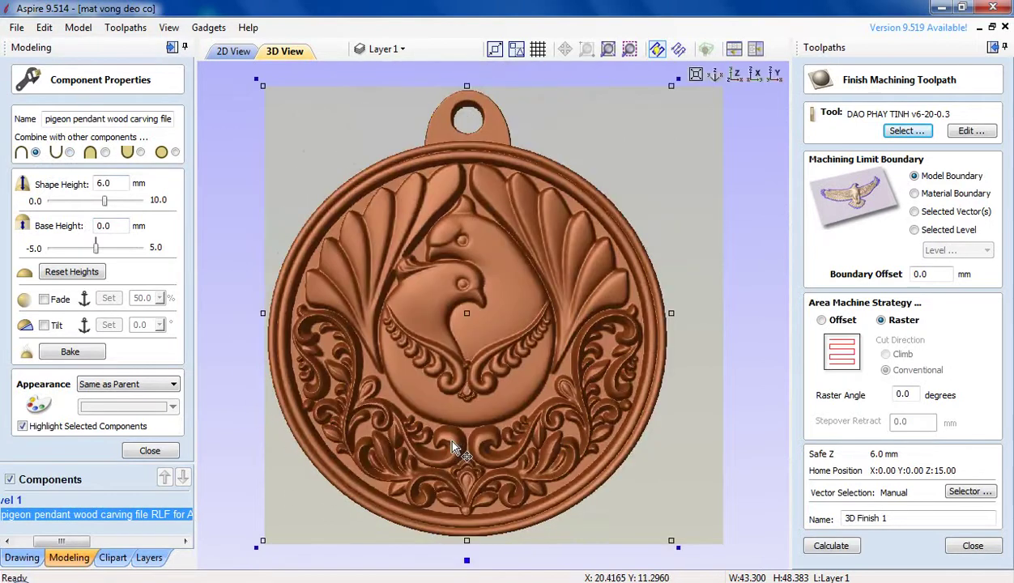
click(232, 52)
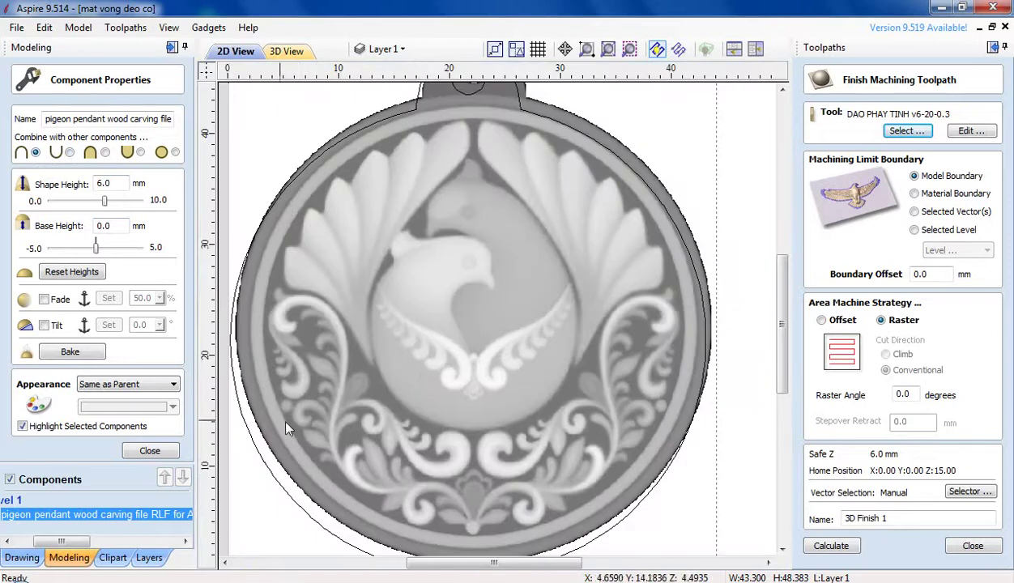
click(149, 451)
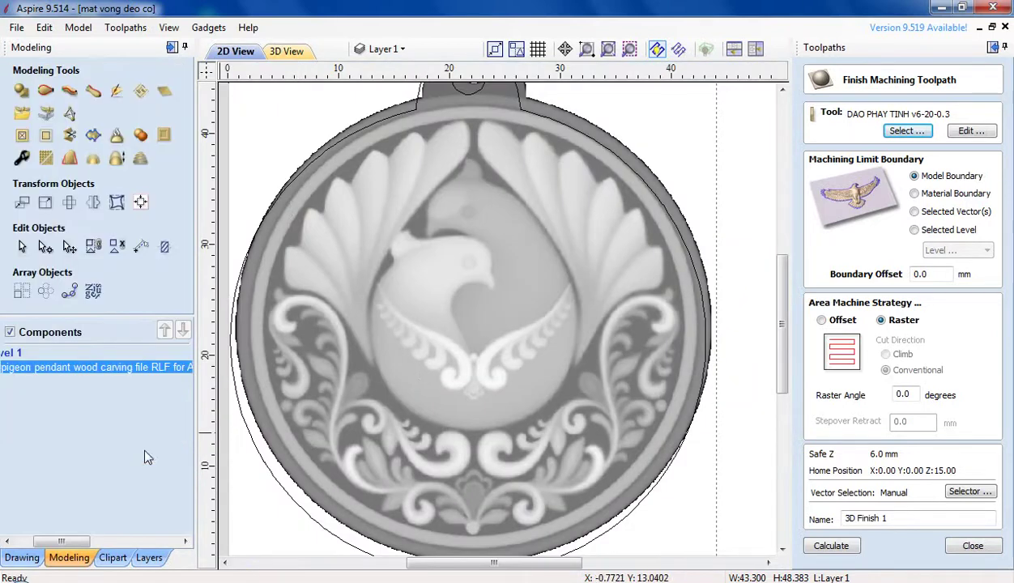
Move the medallion to absolute position X 0, Y 0 using its lower-left corner as the anchor
click(24, 558)
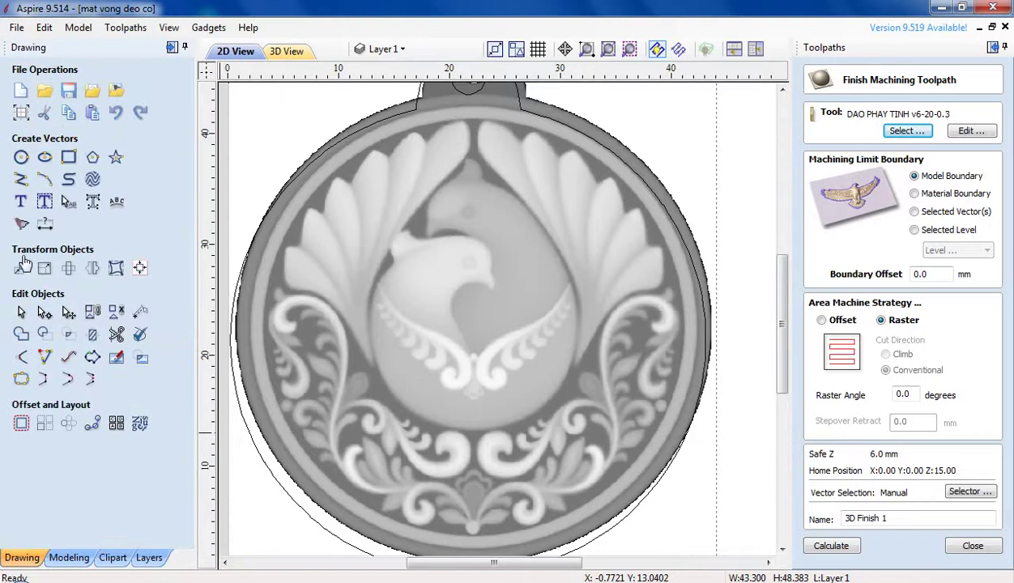
click(21, 268)
click(85, 149)
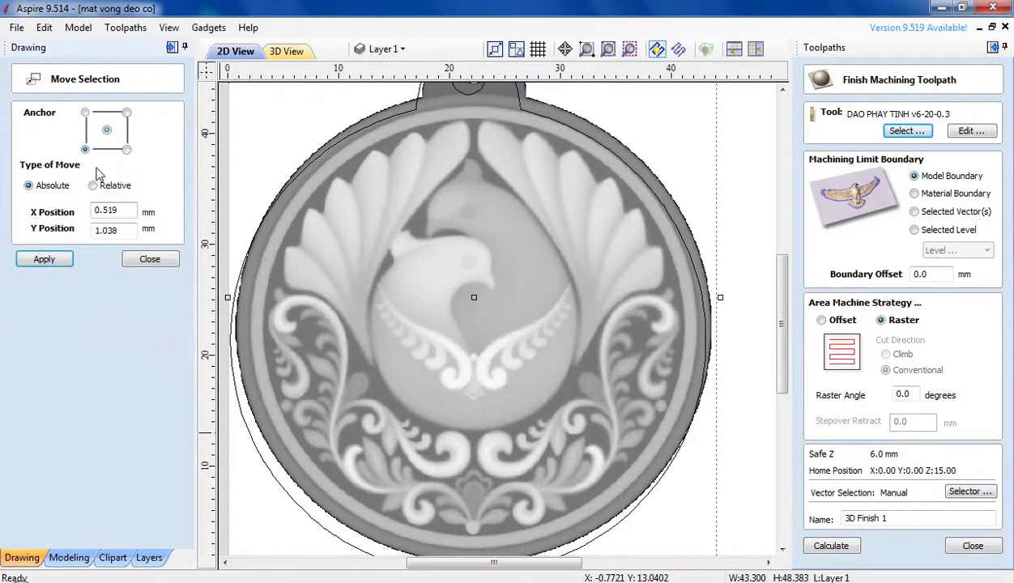
drag(130, 209, 68, 213)
text(0)
drag(134, 232, 91, 231)
text(0)
click(43, 259)
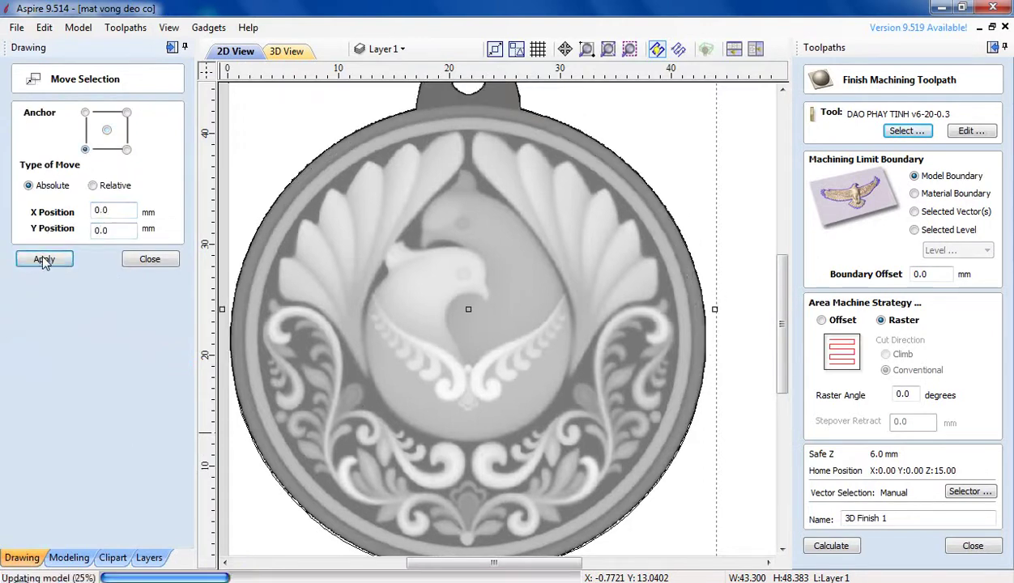
click(149, 260)
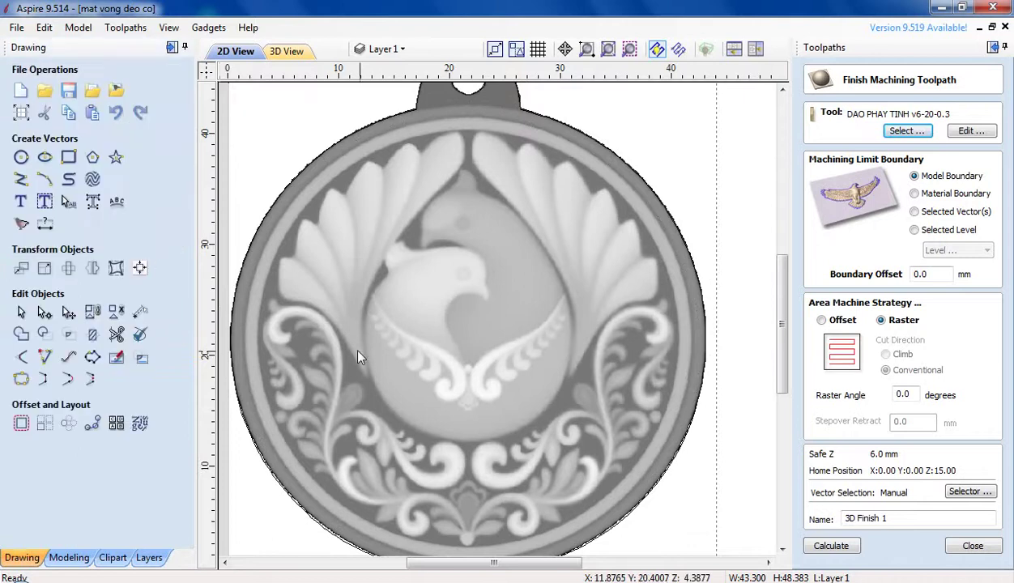
Inspect the medallion relief in an isometric 3D view
click(290, 53)
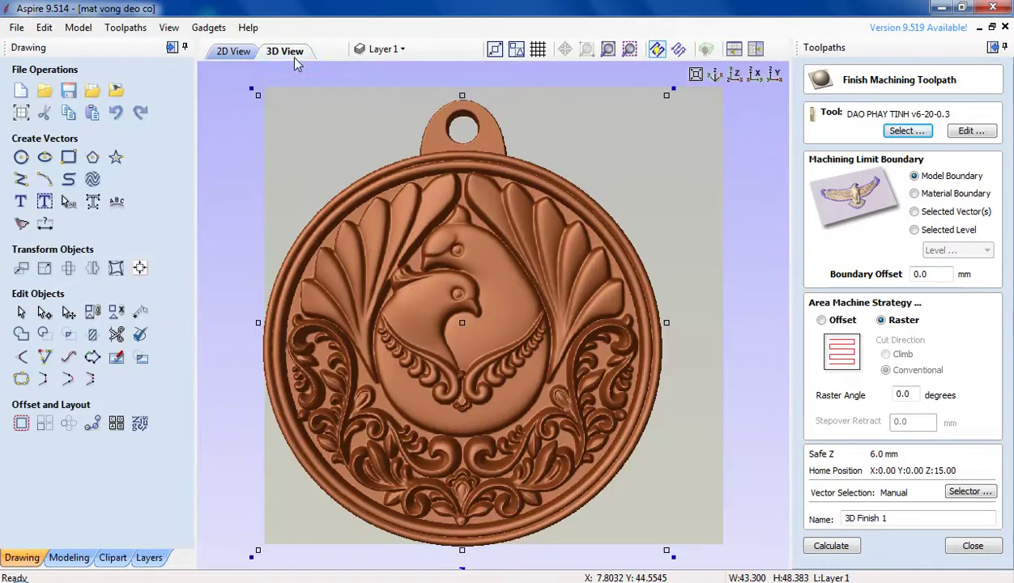
click(716, 75)
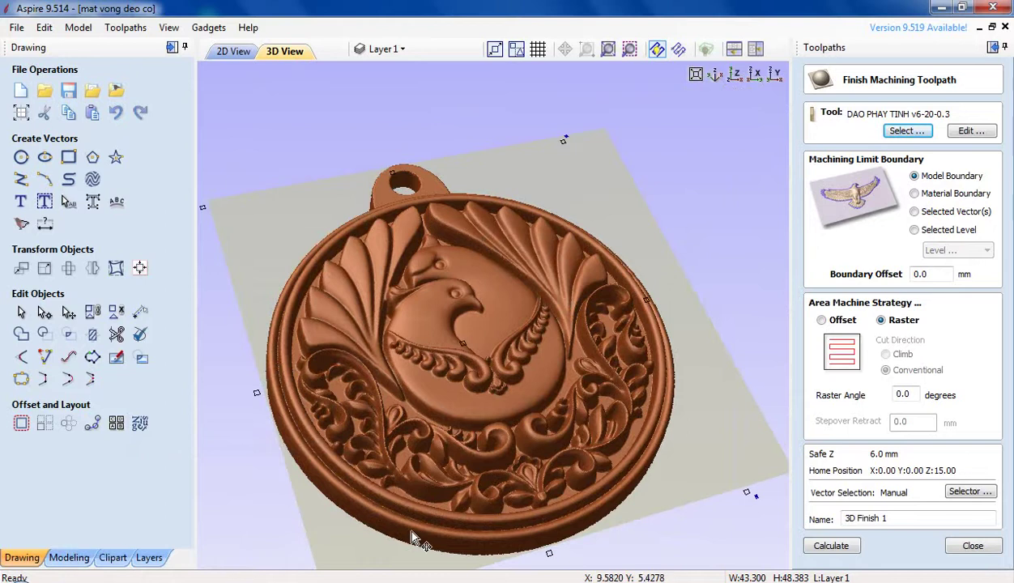
Close the finish toolpath form and check the pendant's overall height with the Scale Model Height tool, keeping the scale at 100%
scroll(412, 538, up, 2)
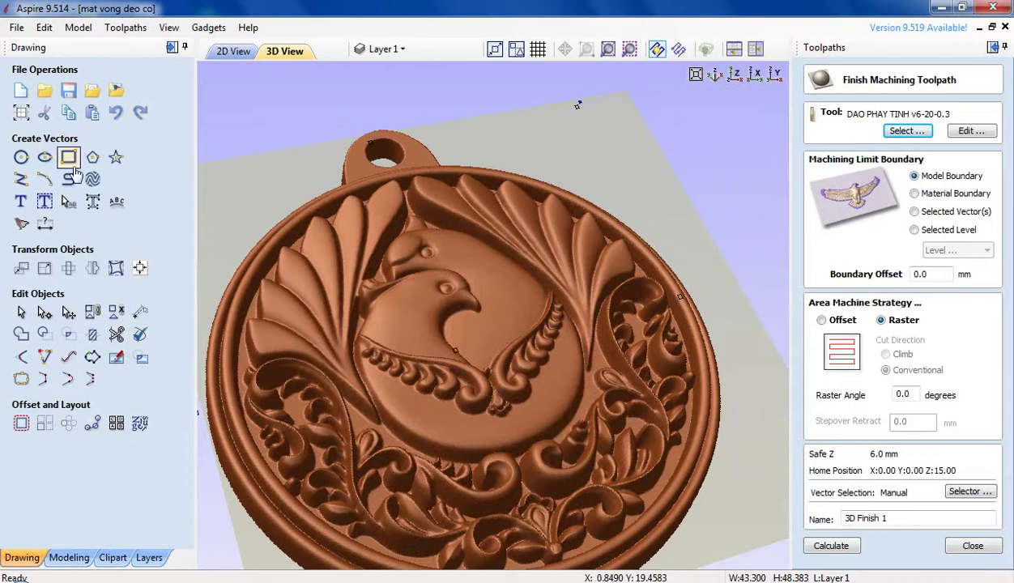
click(69, 557)
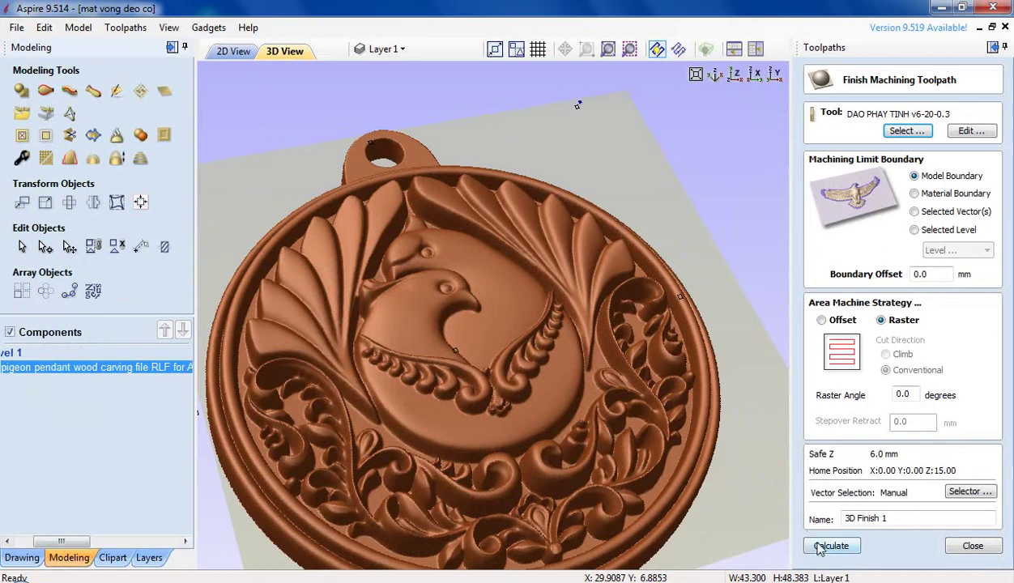
click(973, 546)
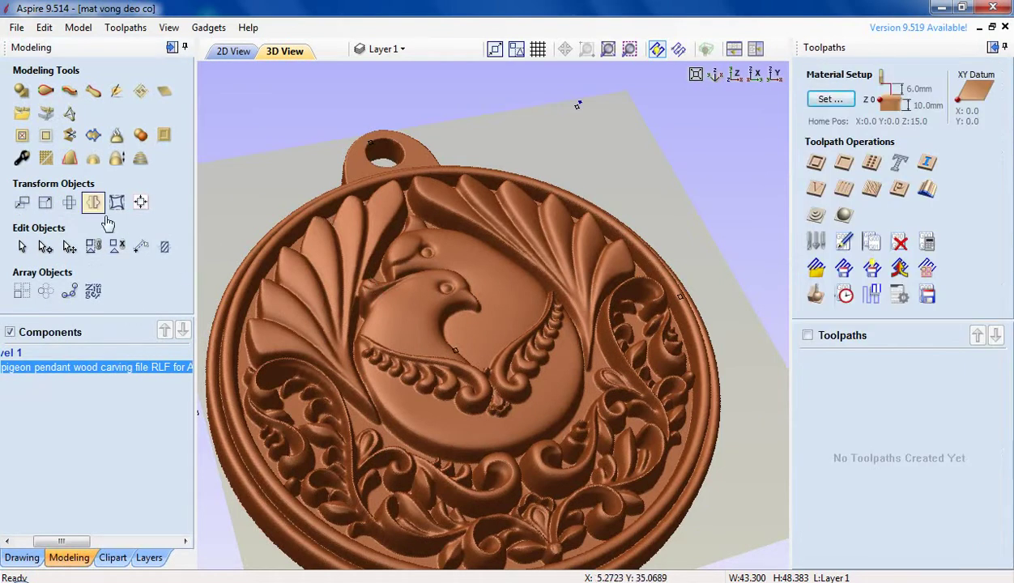
click(117, 161)
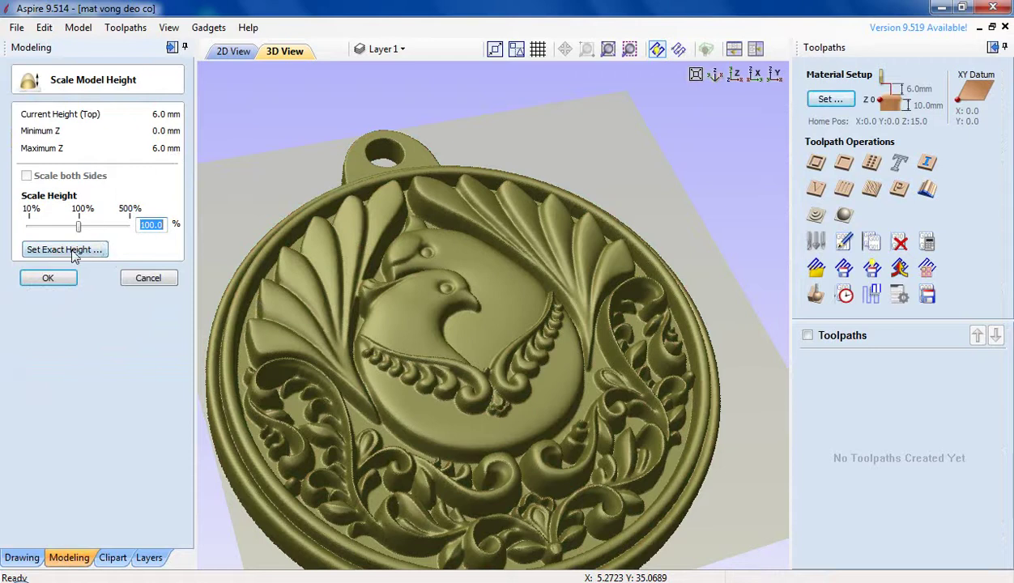
click(61, 252)
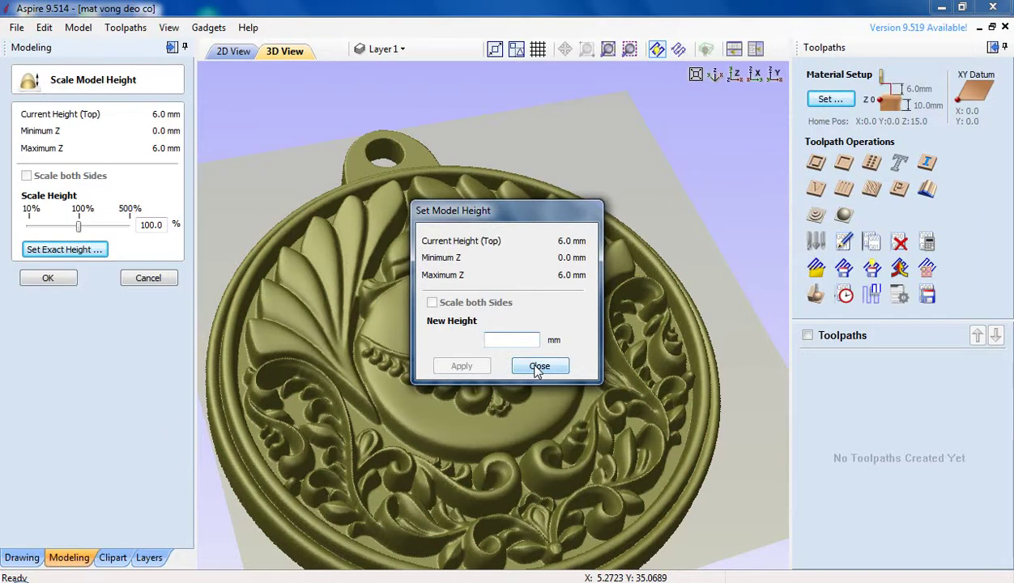
click(539, 367)
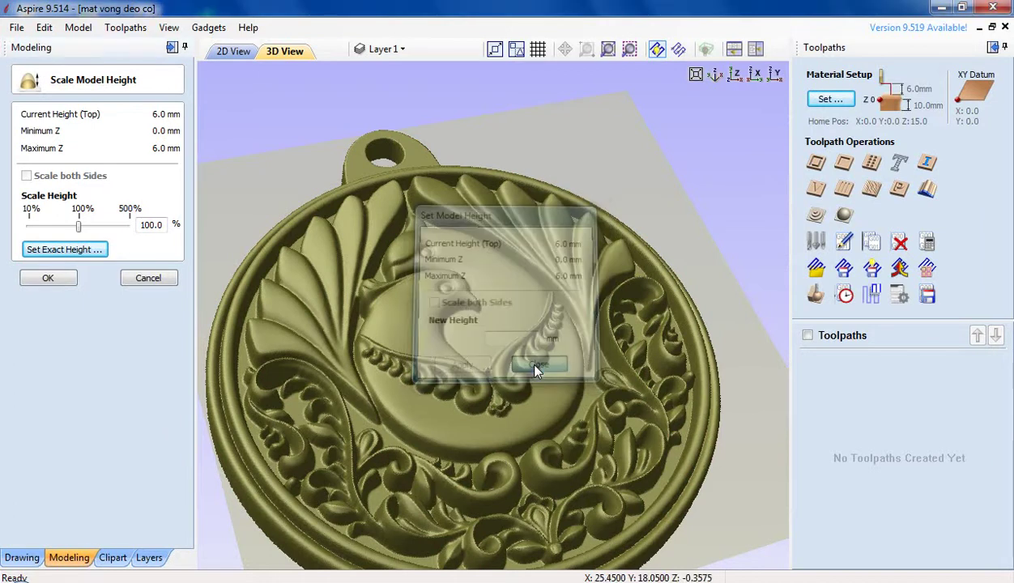
click(60, 278)
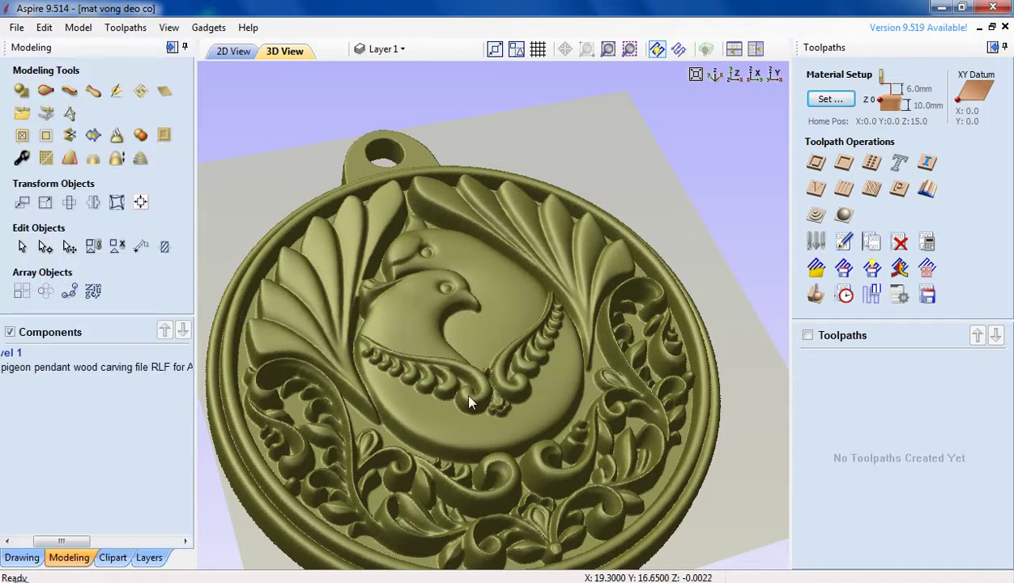
Start a new 3D finish machining toolpath and open the tool database to choose its cutter
click(842, 216)
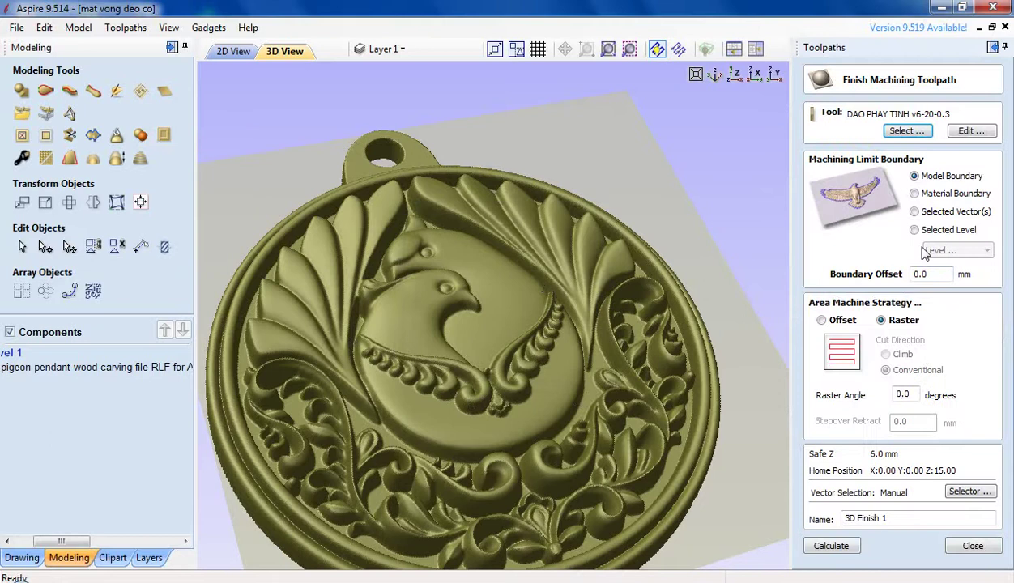
click(907, 131)
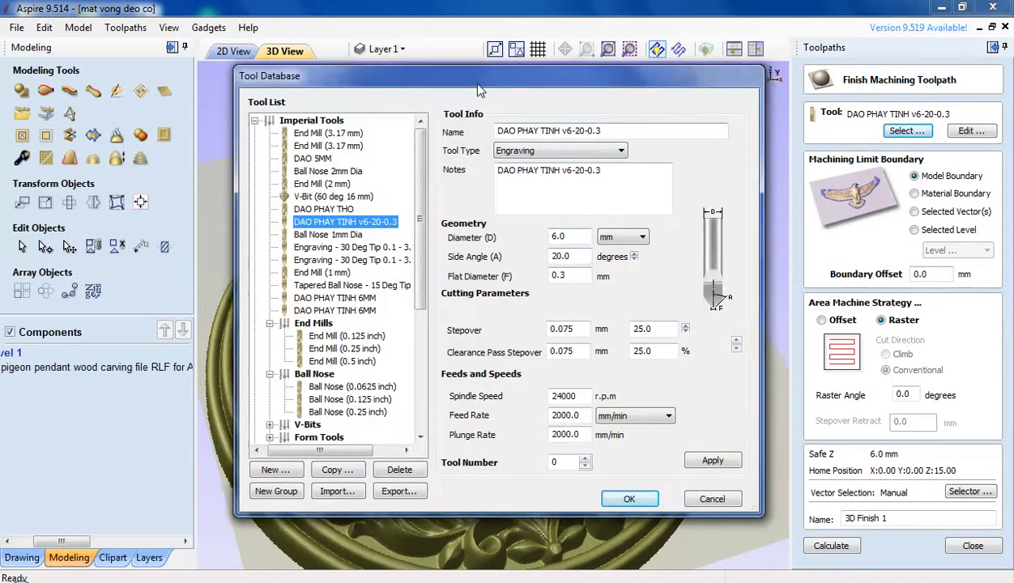
drag(467, 82, 326, 42)
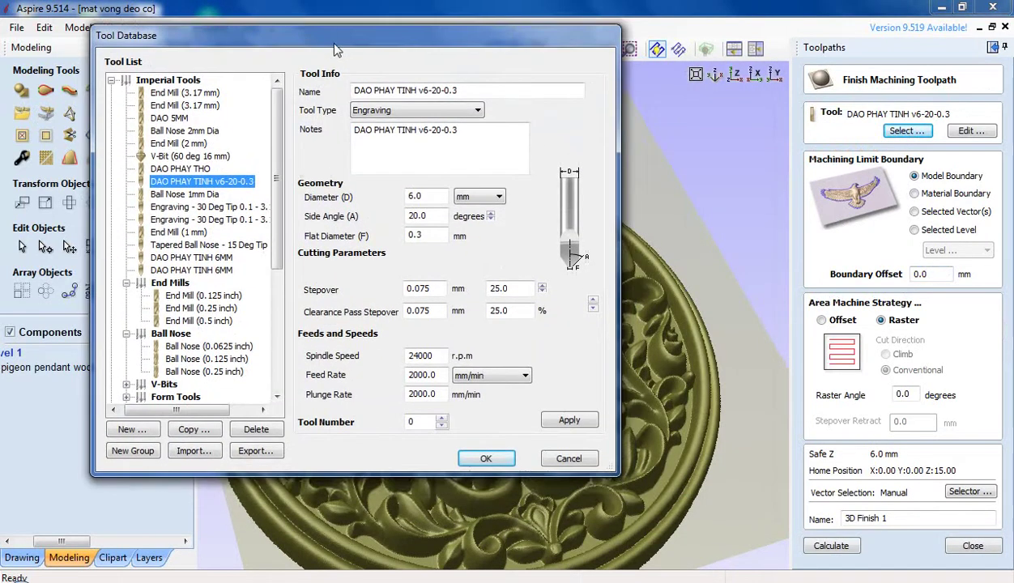
click(423, 235)
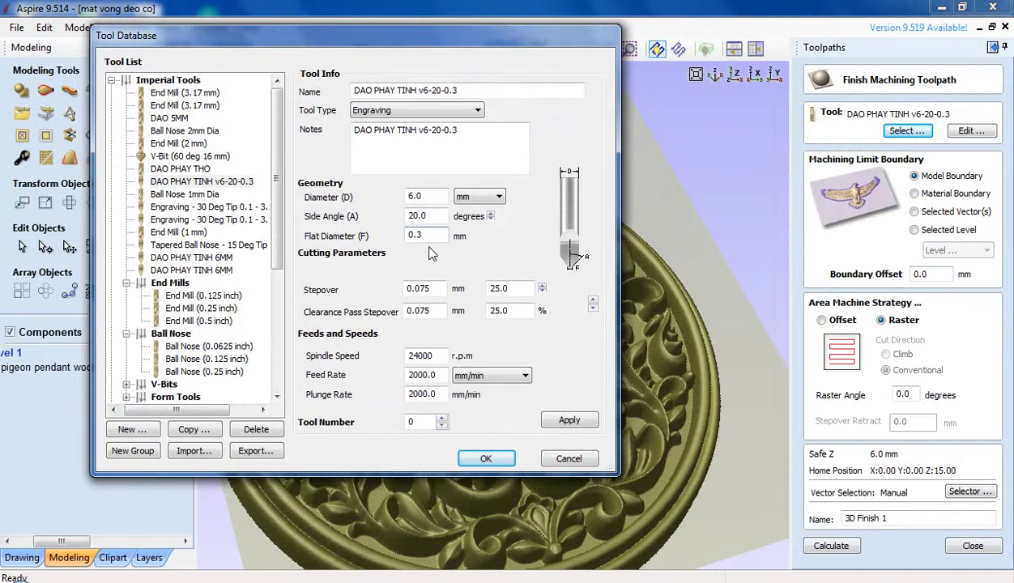
key(BackSpace)
text(2)
key(BackSpace)
text(2)
click(515, 290)
click(429, 216)
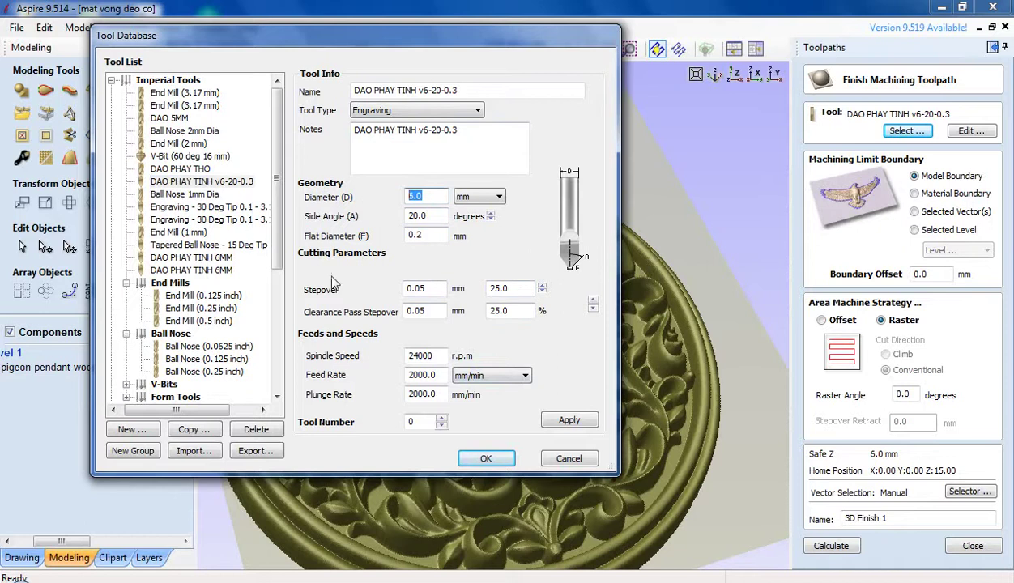
Create a new Engraving type tool named "Engraving 3.17" with the note "DAO PHAY TINH V3.17"
click(134, 430)
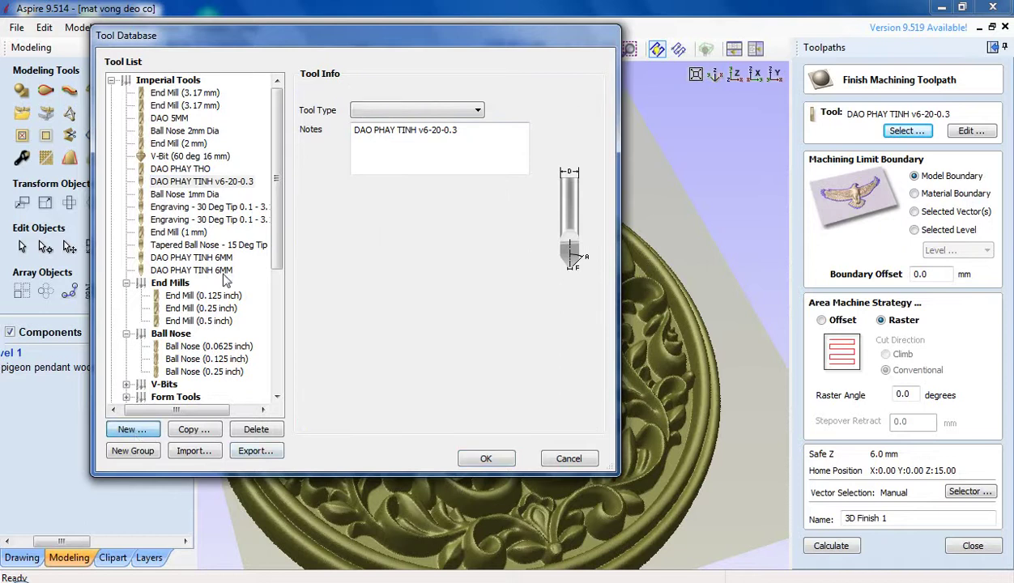
click(454, 110)
click(385, 165)
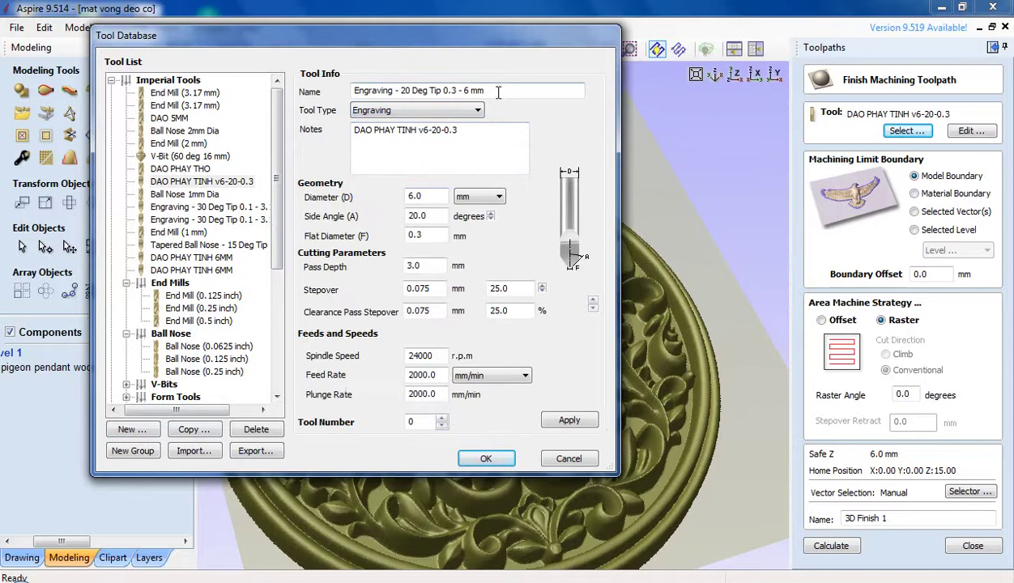
drag(498, 92, 391, 92)
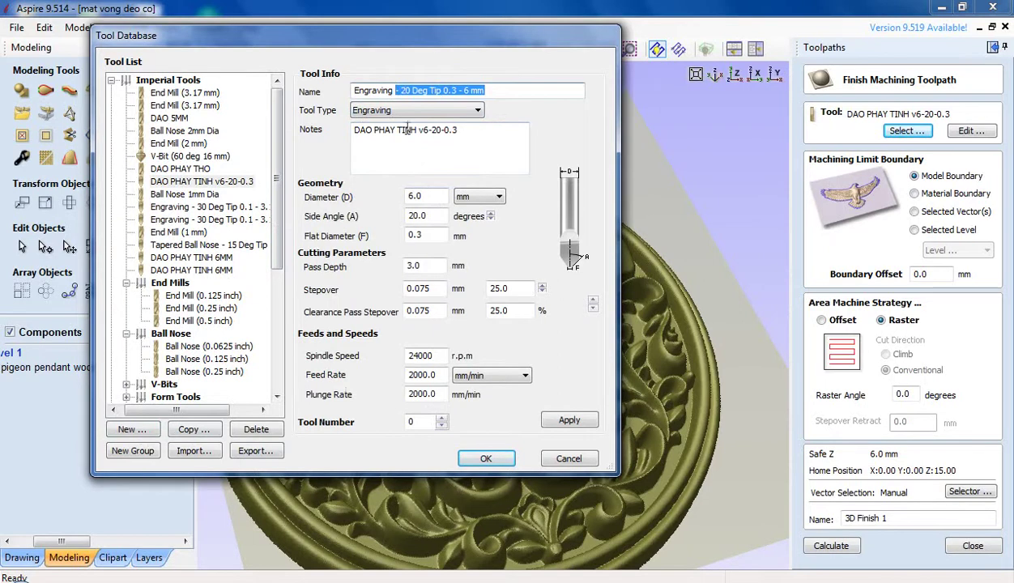
text(3.17)
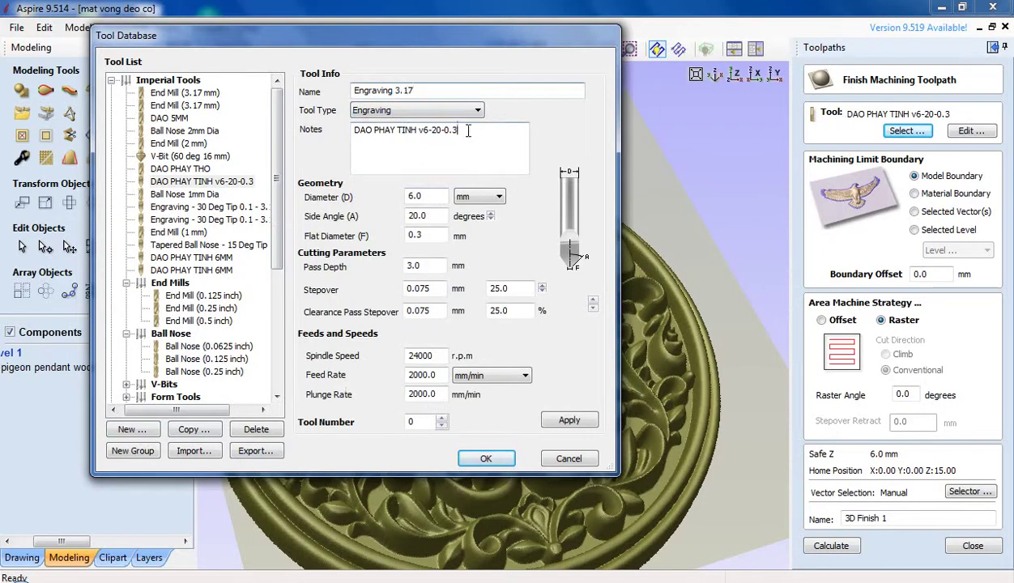
drag(458, 130, 418, 132)
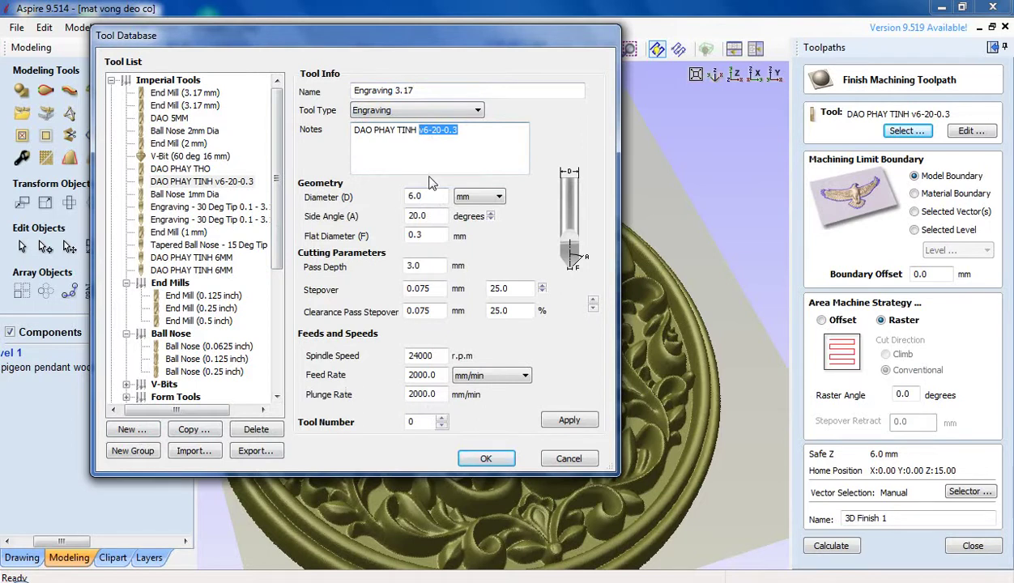
text(V3.17)
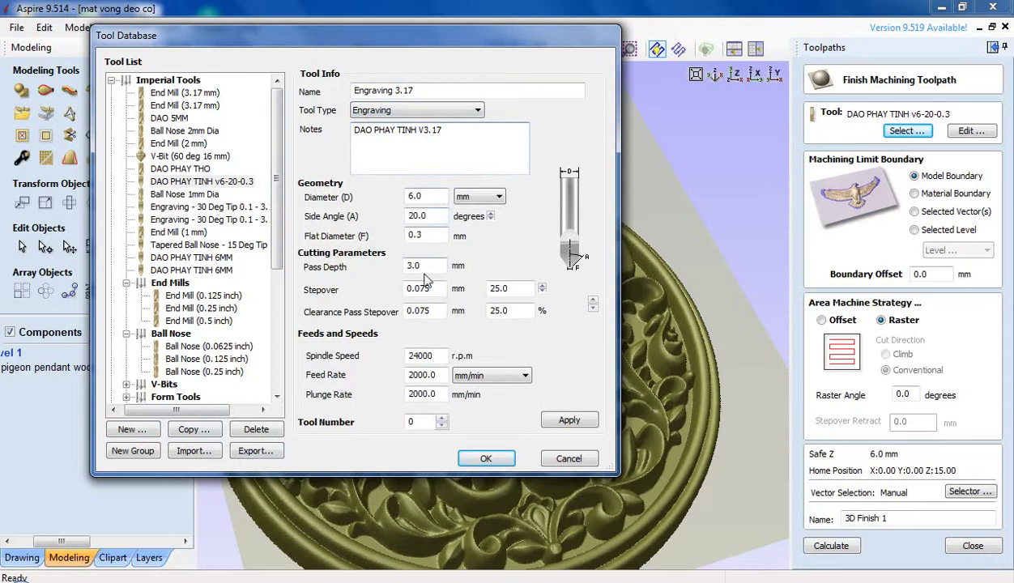
Set the new engraving tool's diameter to 3.175 mm, side angle to 30 degrees and flat diameter to 0.2 mm
drag(436, 196, 385, 197)
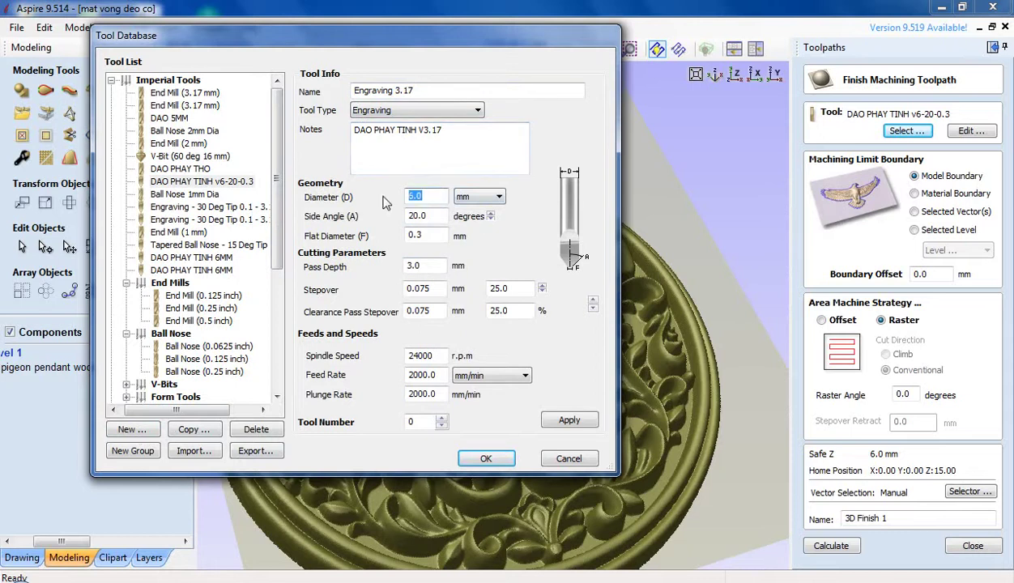
text(3.175)
click(436, 217)
drag(437, 217, 403, 226)
text(30)
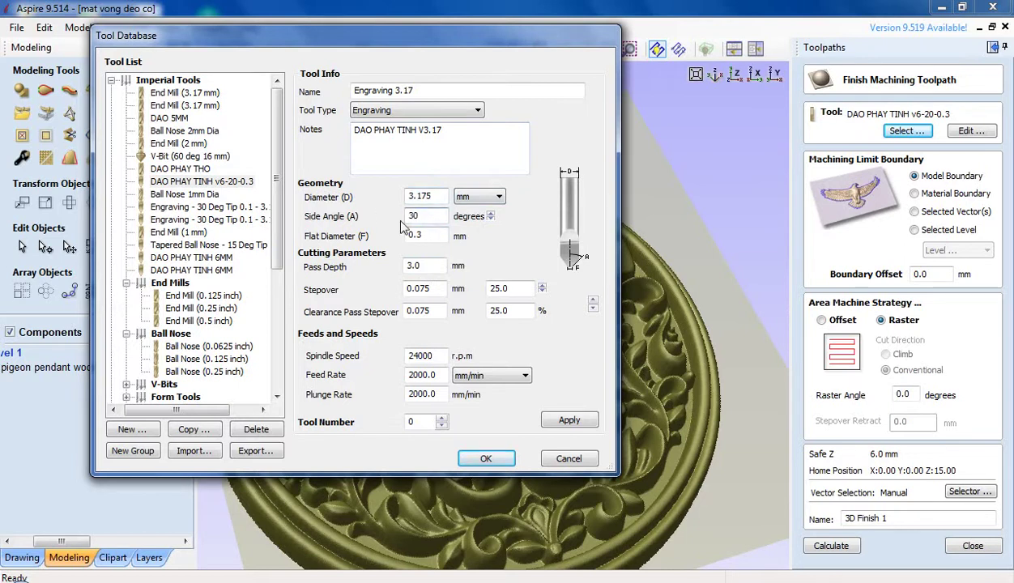
drag(430, 235, 403, 233)
text(0.2)
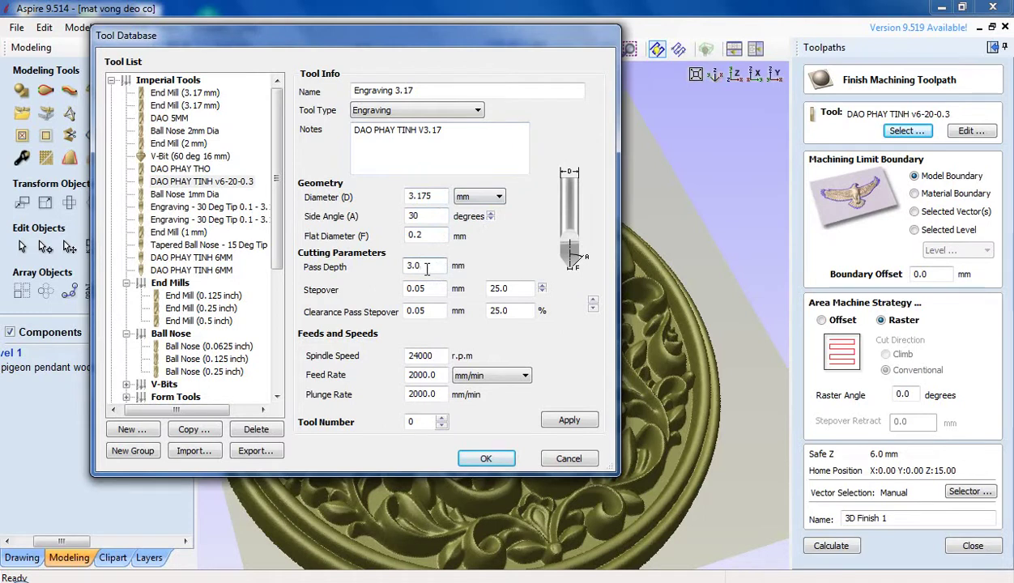
Set the engraving tool's pass depth to 0.5 mm, then save the tool and assign it to the finish toolpath
click(568, 420)
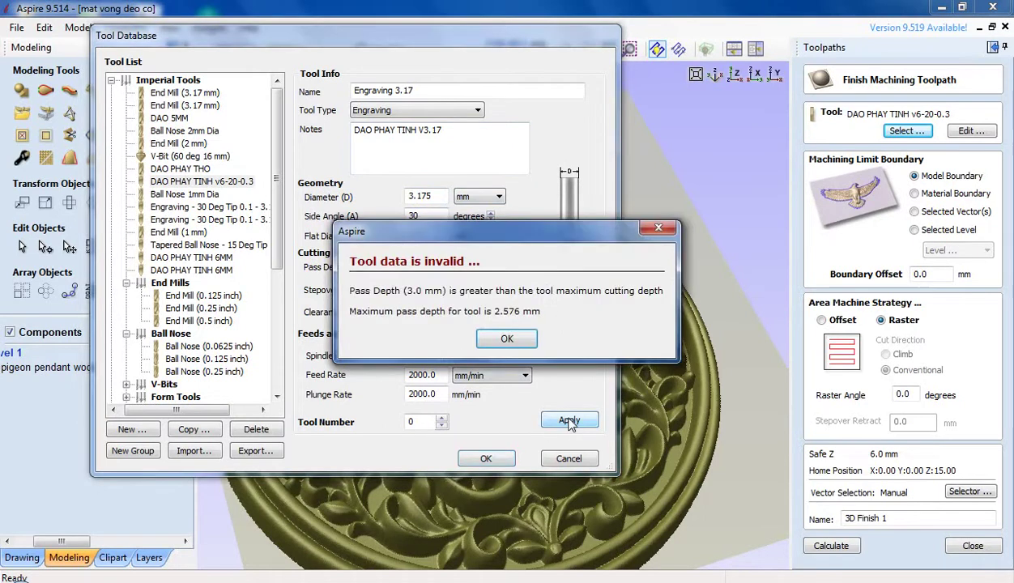
click(506, 341)
drag(423, 265, 386, 274)
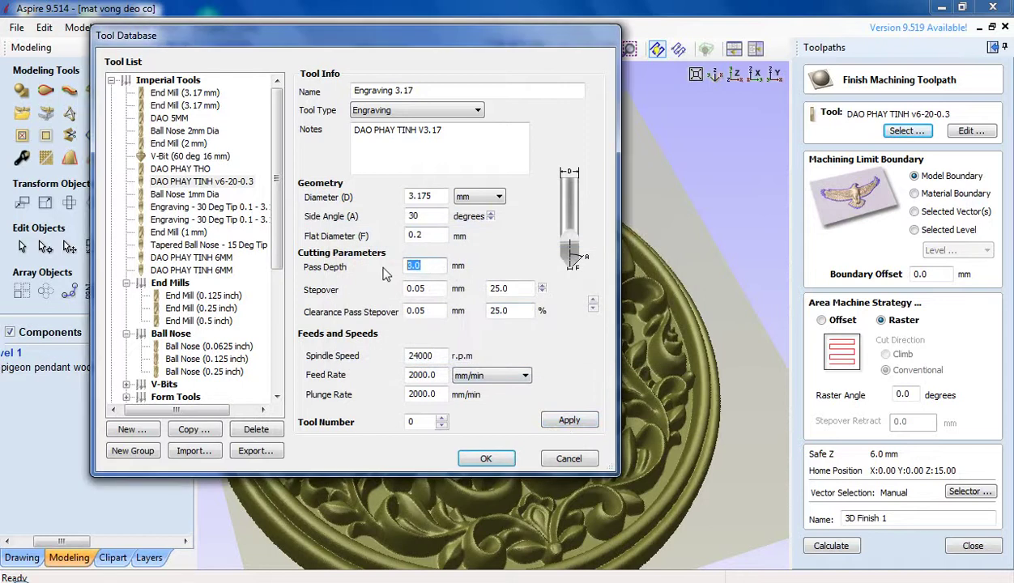
text(1.2)
drag(429, 267, 394, 269)
text(0.5)
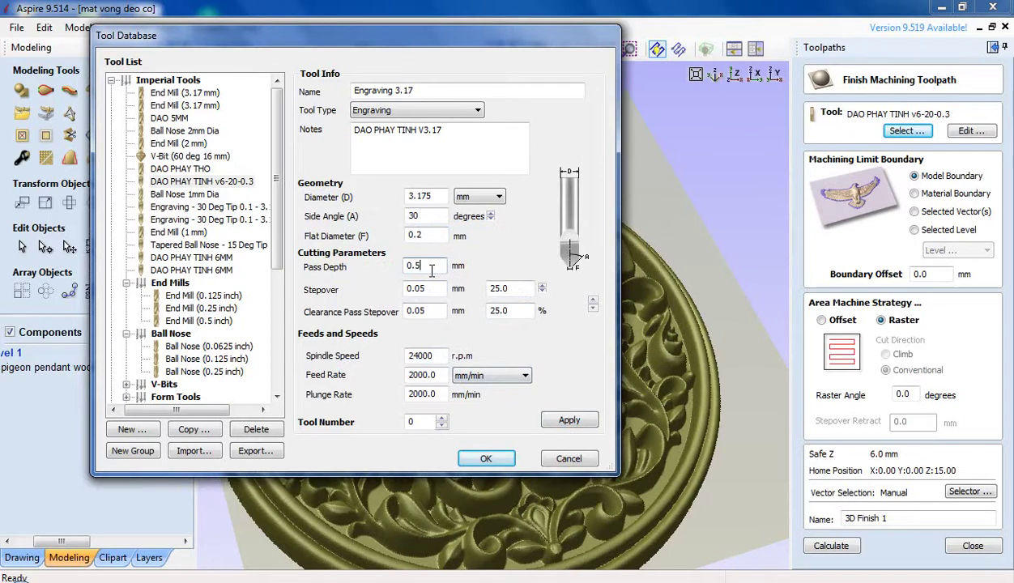
click(563, 417)
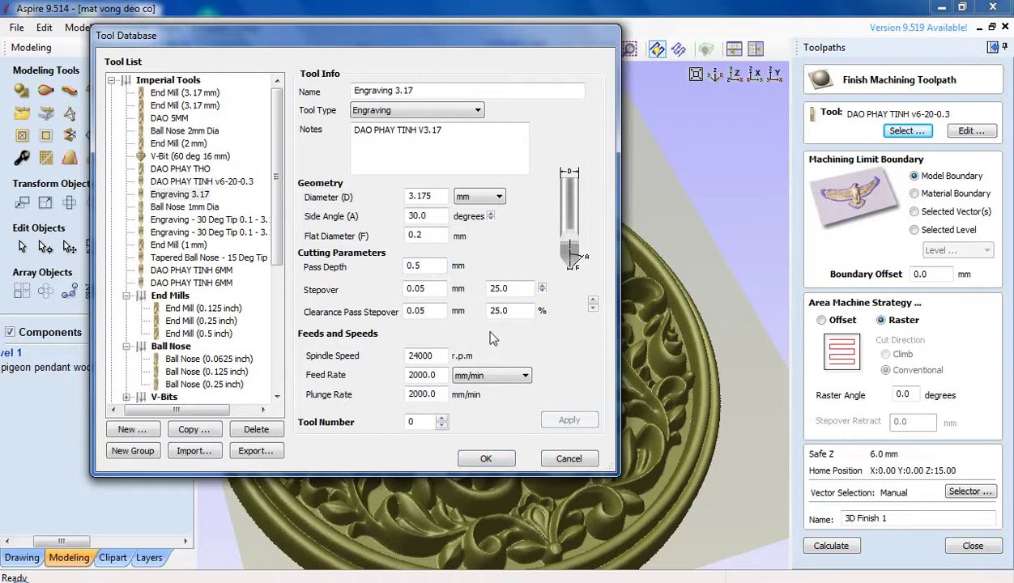
click(484, 459)
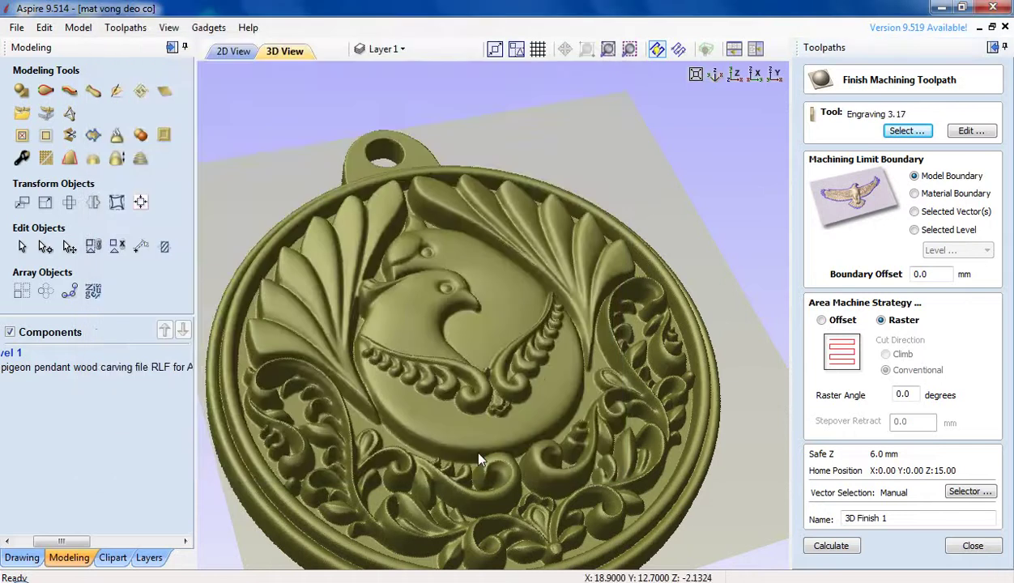
Calculate the 3D Finish 1 toolpath with the raster strategy and model boundary, and run its machining simulation on the reset block
click(832, 547)
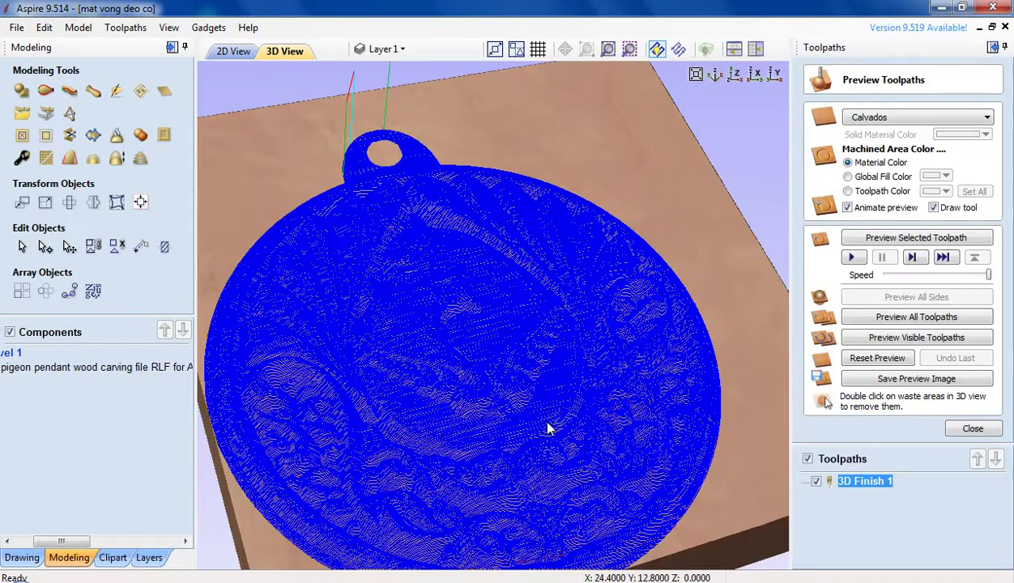
click(875, 359)
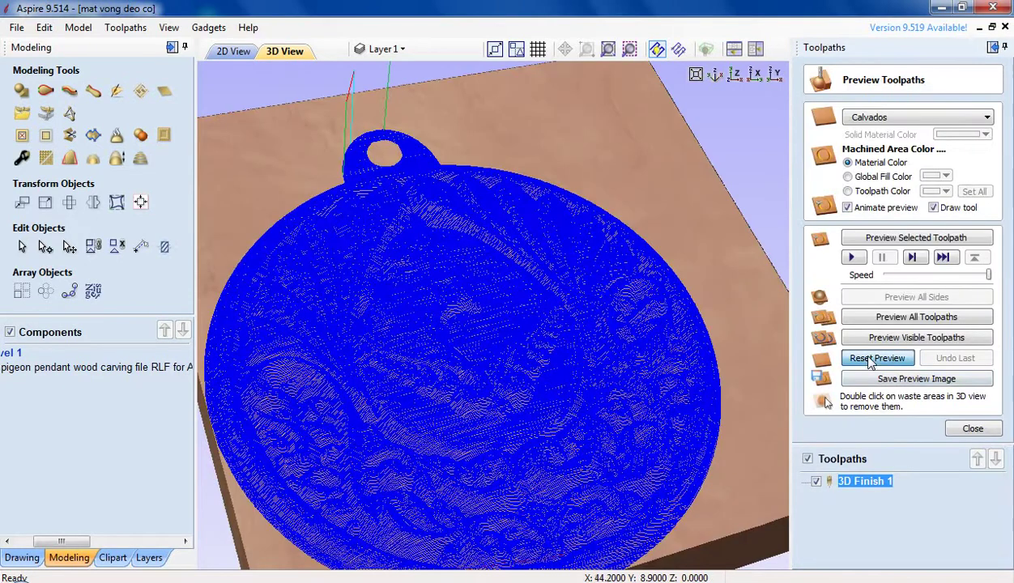
click(851, 257)
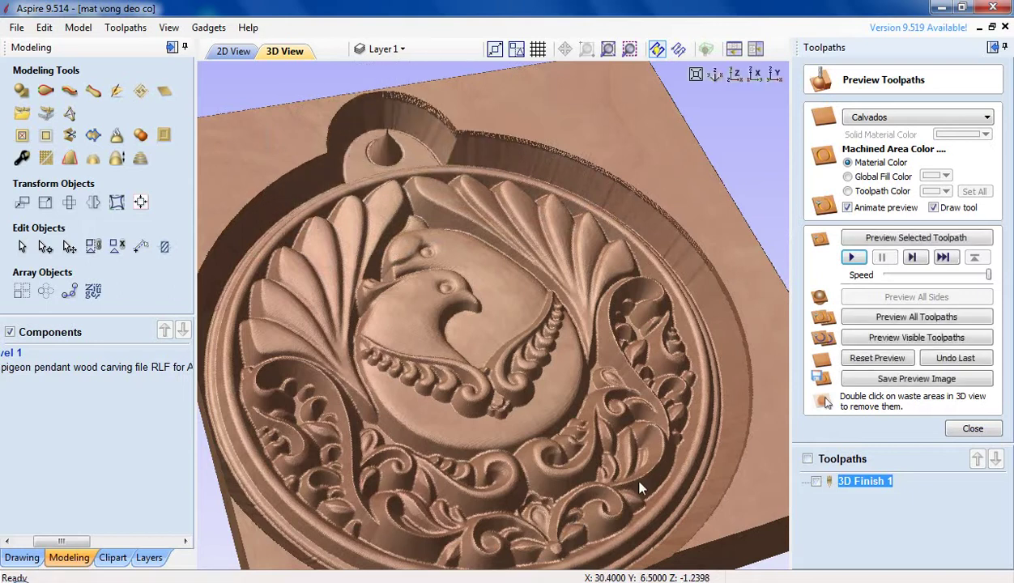
Inspect the simulated carving from above and at an angle, then close the toolpath preview
click(739, 77)
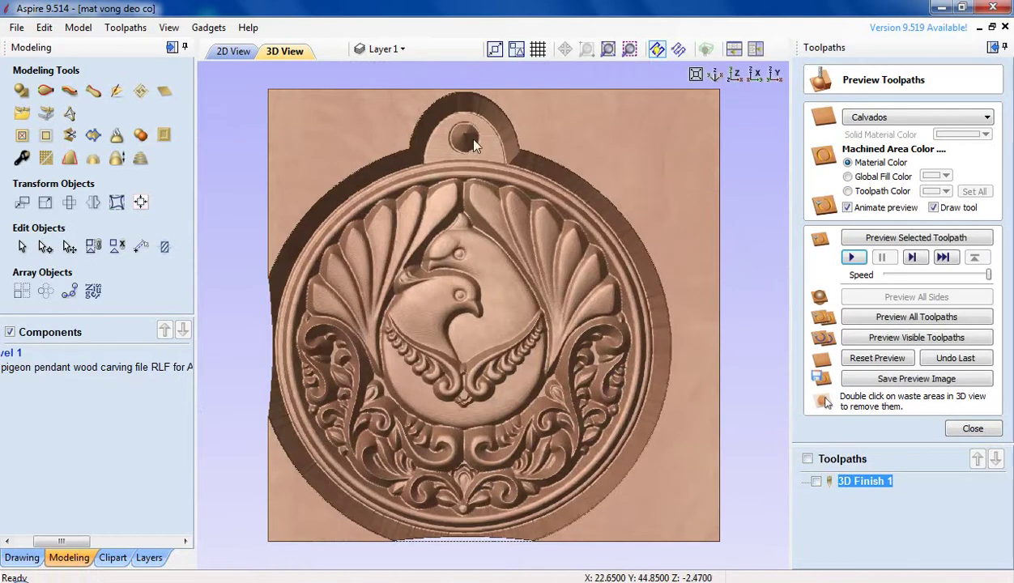
drag(466, 256, 589, 526)
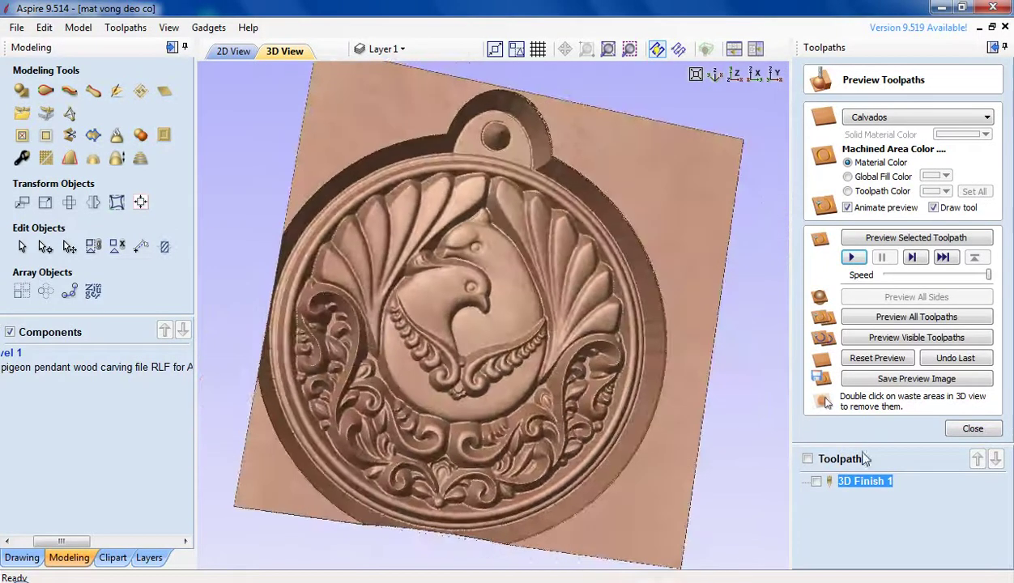
click(972, 428)
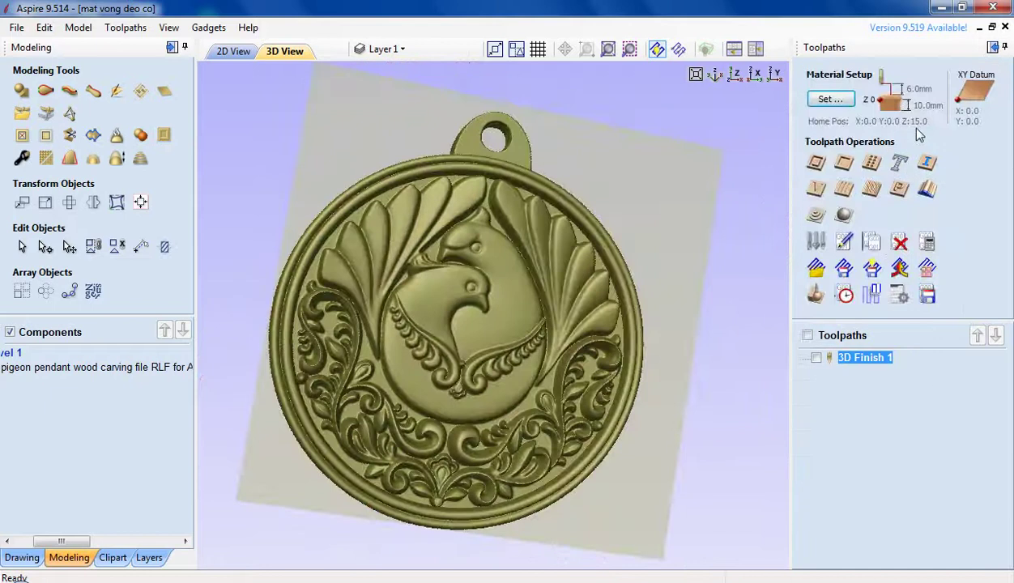
Review the material setup, including thickness, datum, Z-zero and rapid gaps, and accept it without edits
click(832, 100)
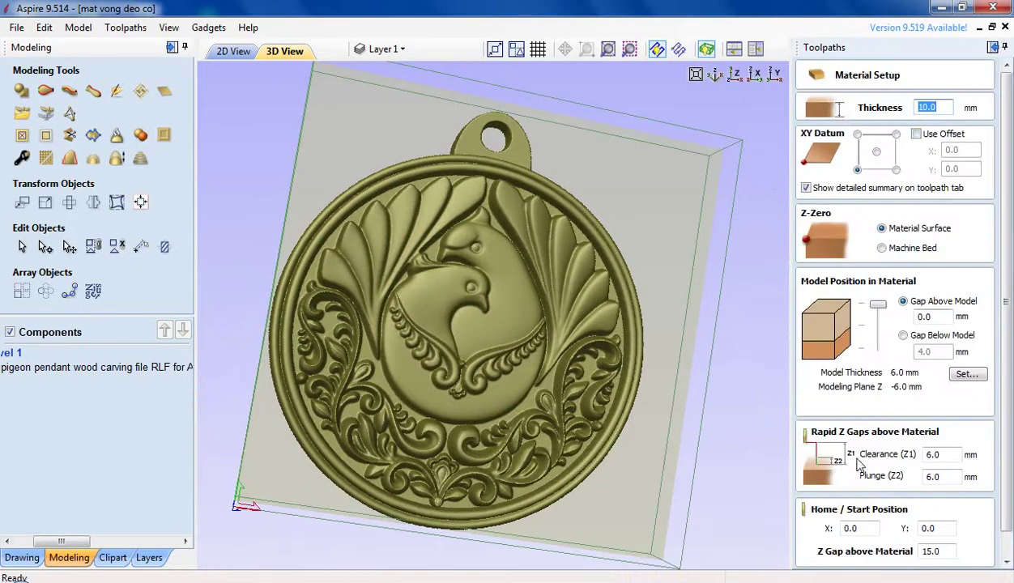
scroll(1007, 328, down, 1)
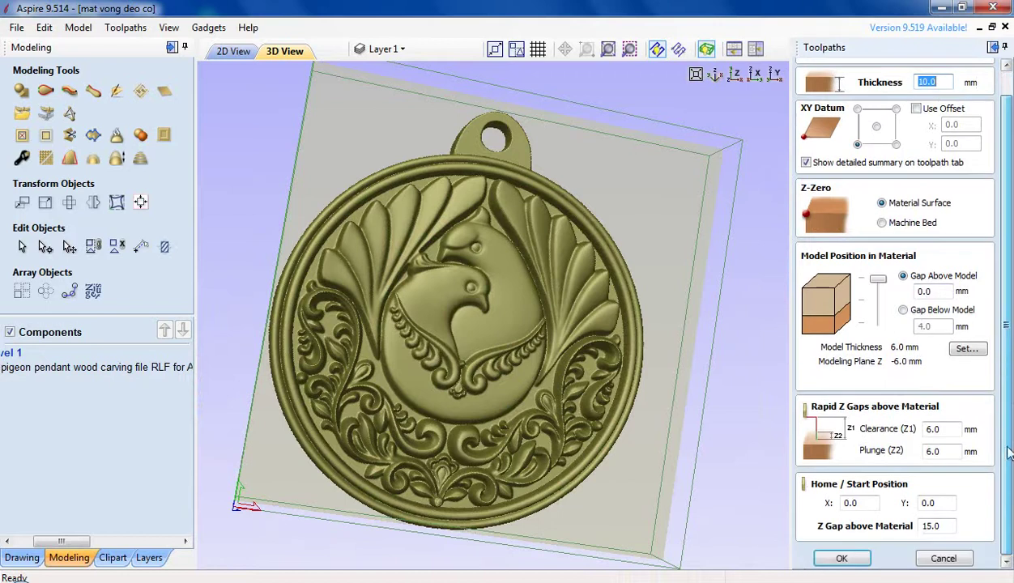
click(842, 559)
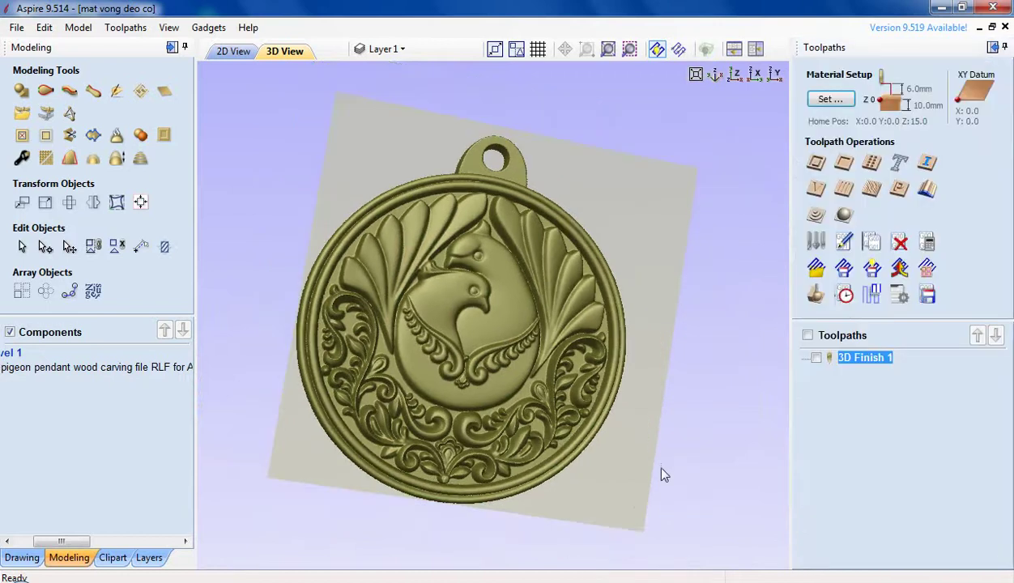
drag(663, 474, 652, 296)
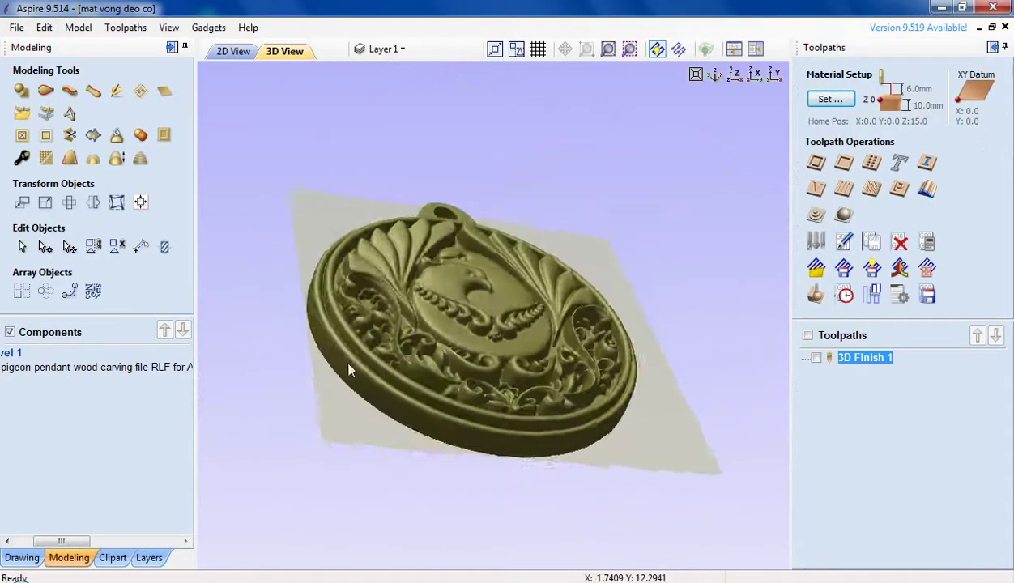
drag(350, 370, 413, 405)
mouse_move(852, 362)
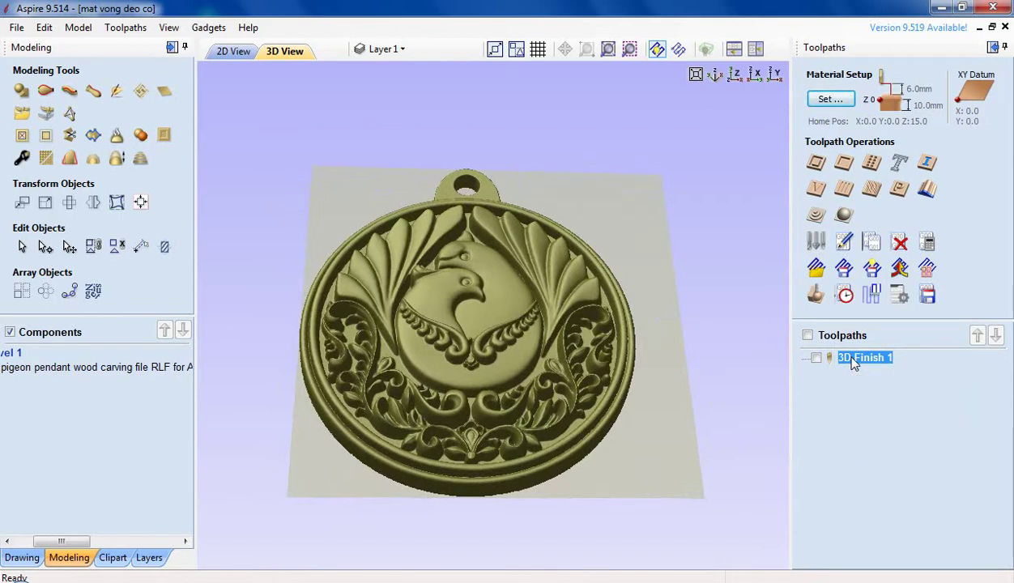
Start a 2D profile toolpath outside the selected pendant outline and assign the End Mill (3.17 mm) to it
click(234, 51)
click(523, 113)
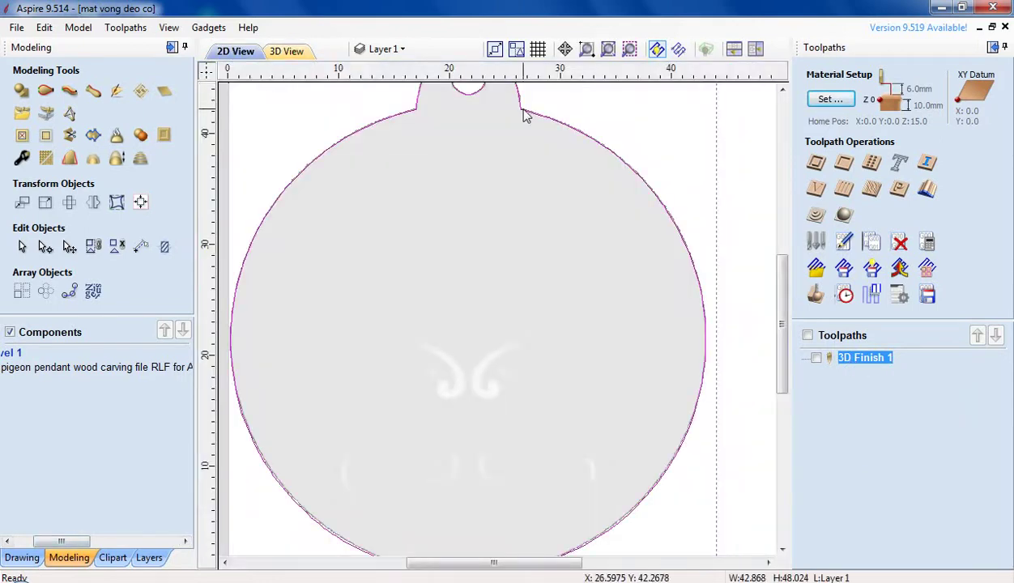
click(816, 164)
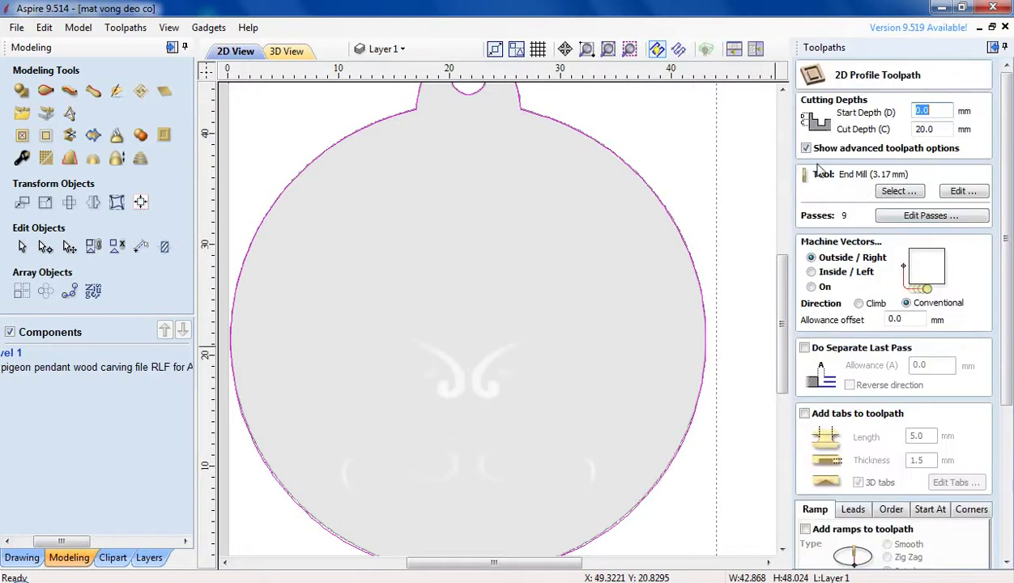
click(899, 192)
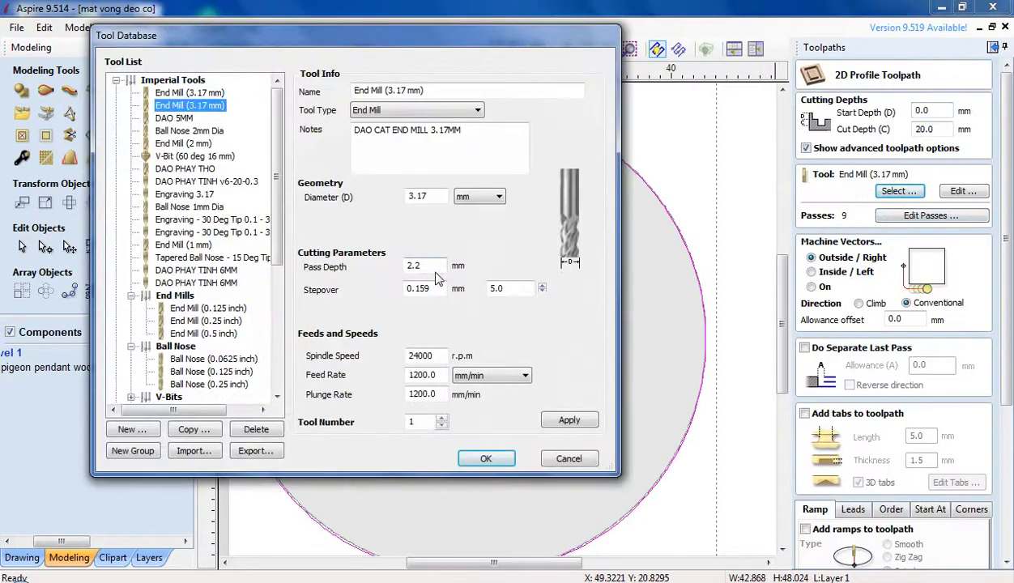
click(421, 268)
click(563, 419)
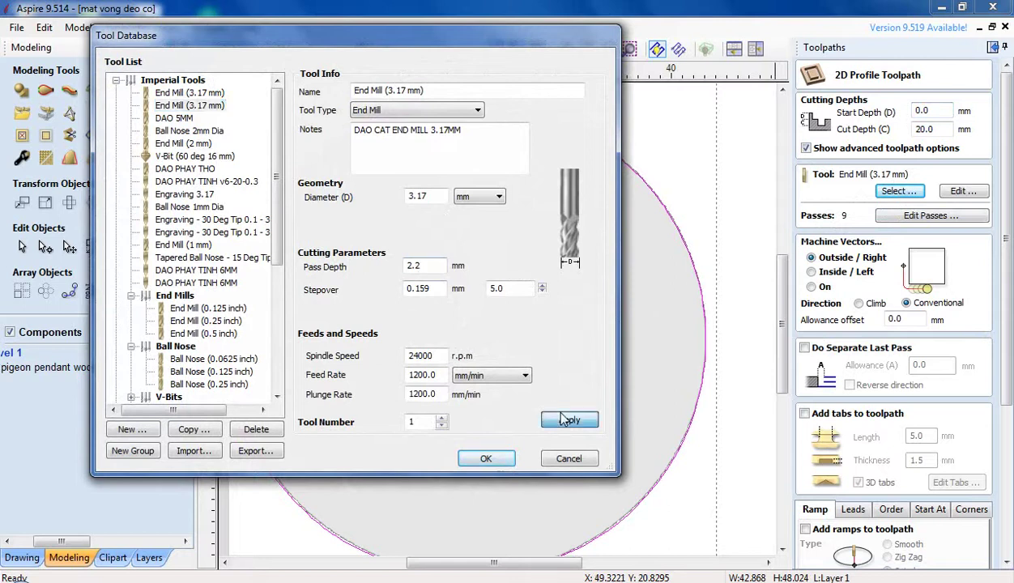
click(486, 459)
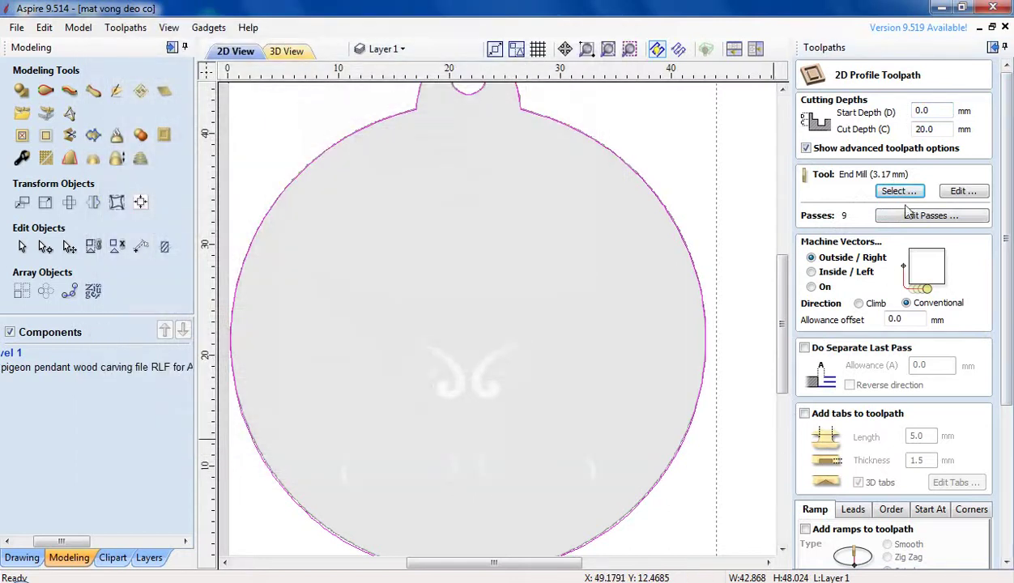
click(899, 191)
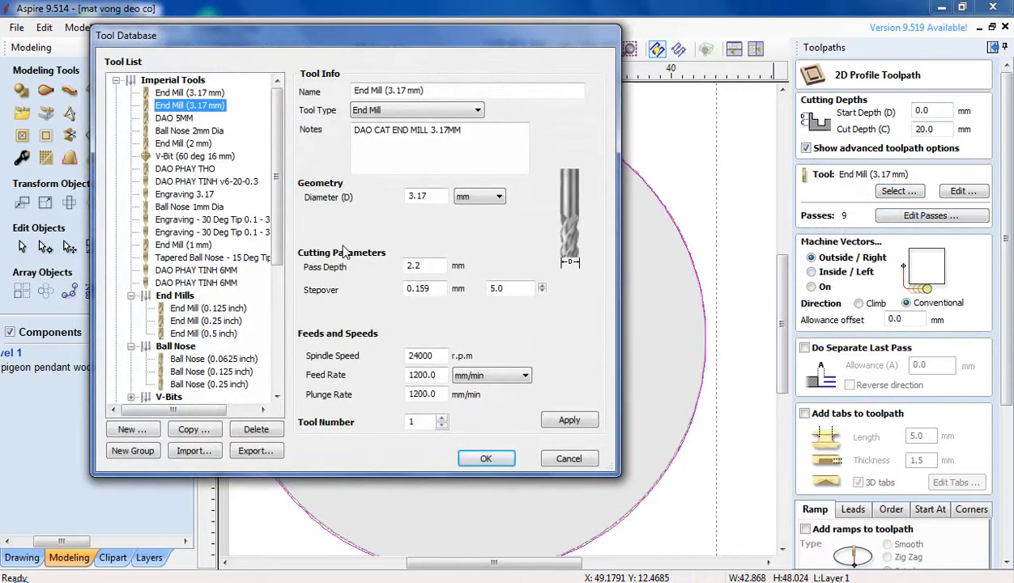
click(570, 420)
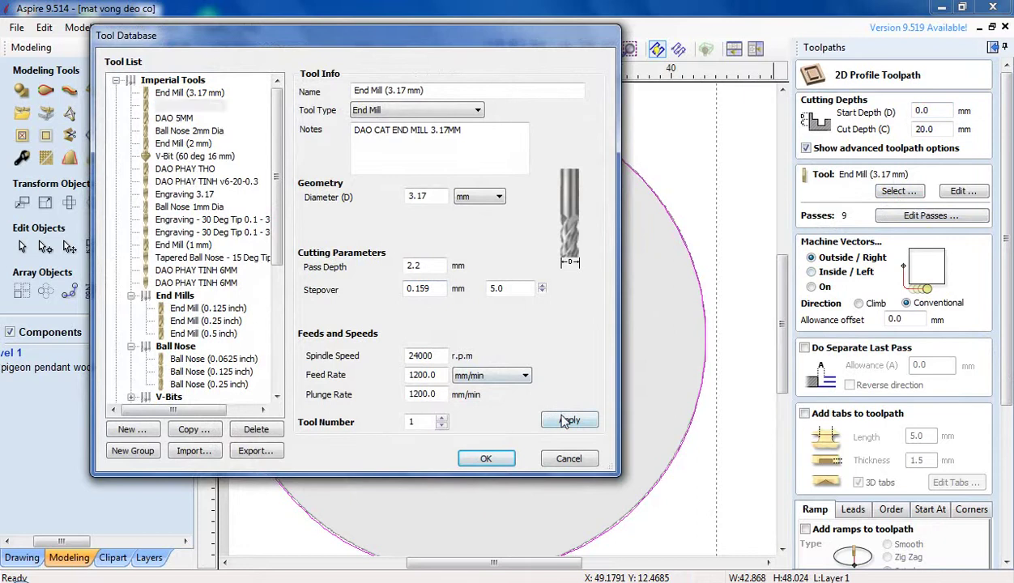
click(485, 459)
Enable 3D tabs for the profile toolpath and place three on the medallion outline: upper left, upper right and bottom centre
scroll(1010, 518, down, 5)
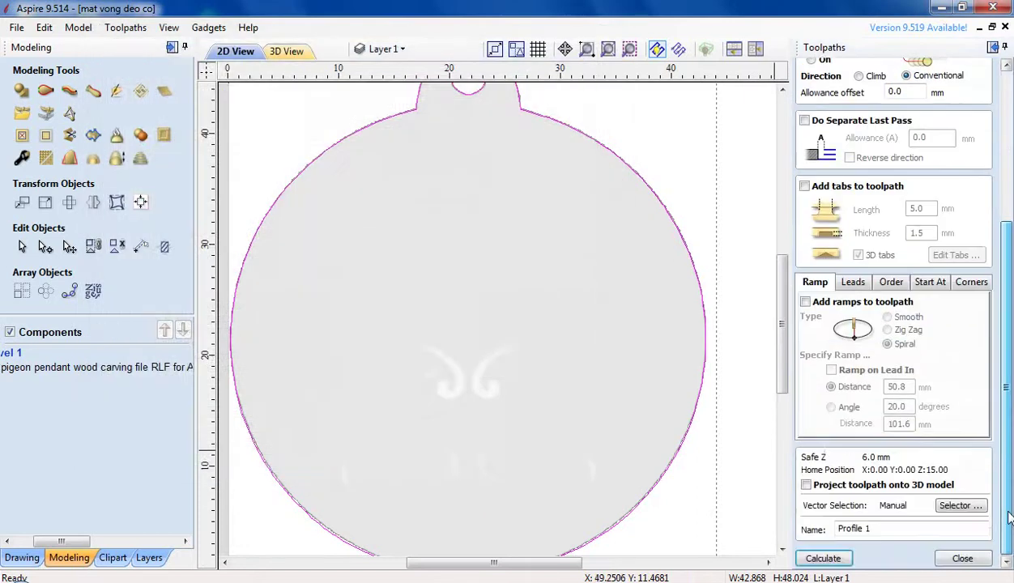
scroll(818, 361, up, 5)
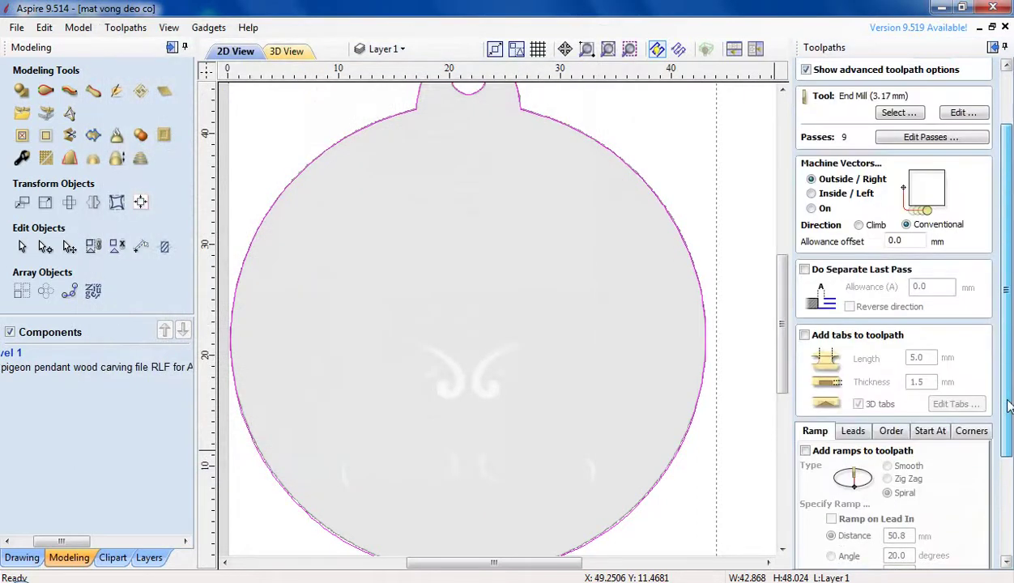
click(805, 349)
click(926, 416)
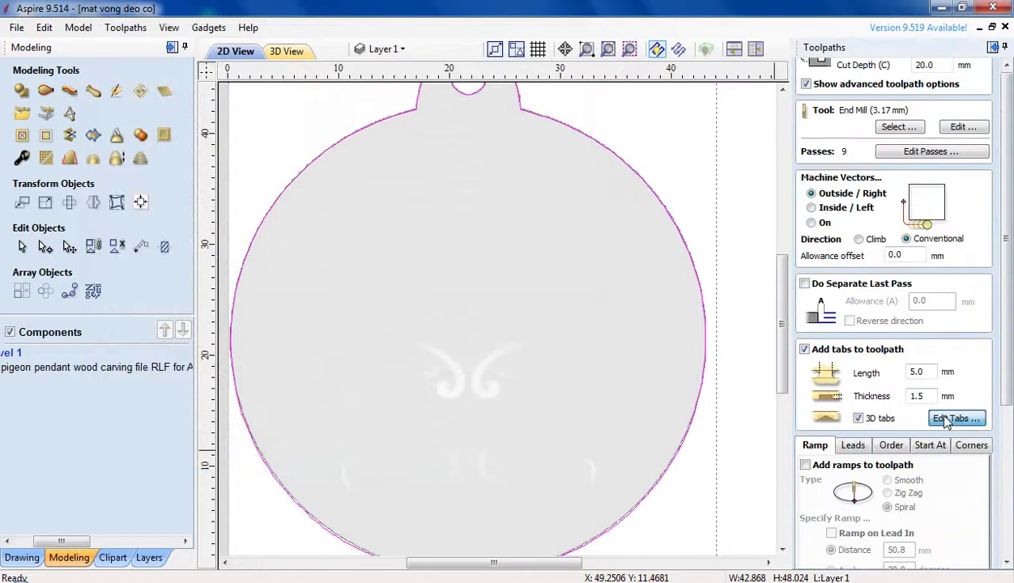
click(258, 224)
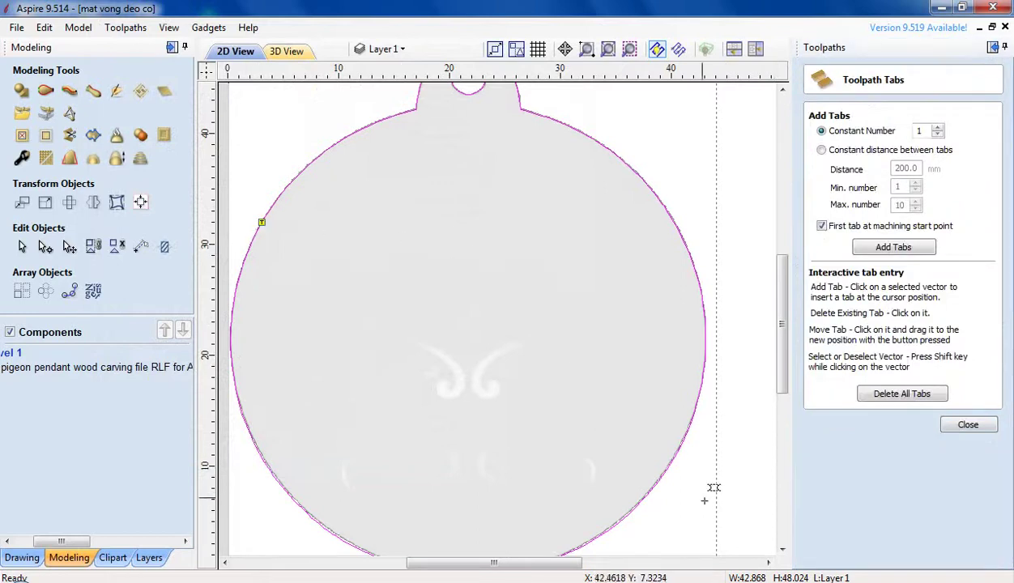
click(684, 239)
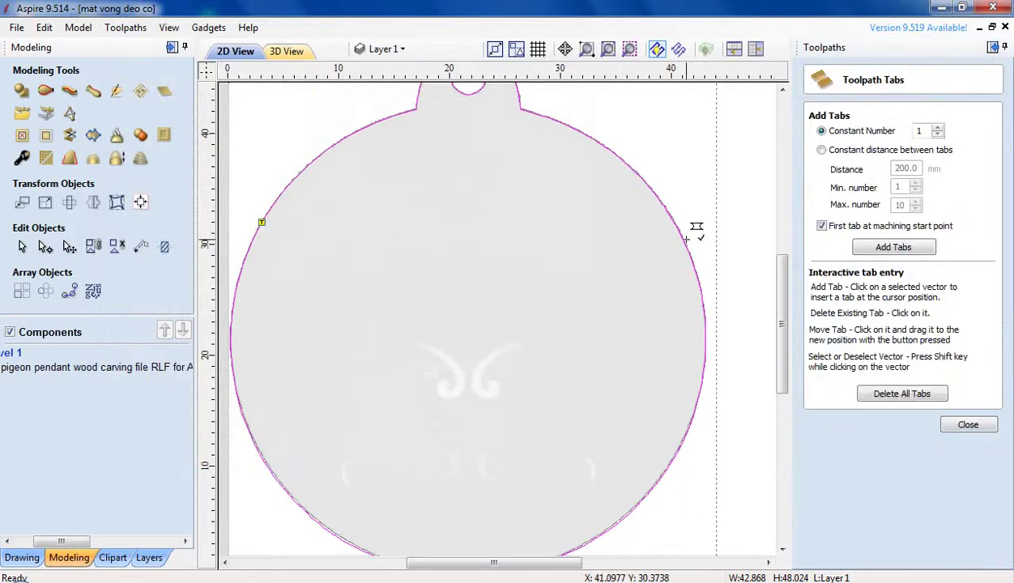
drag(781, 387, 783, 397)
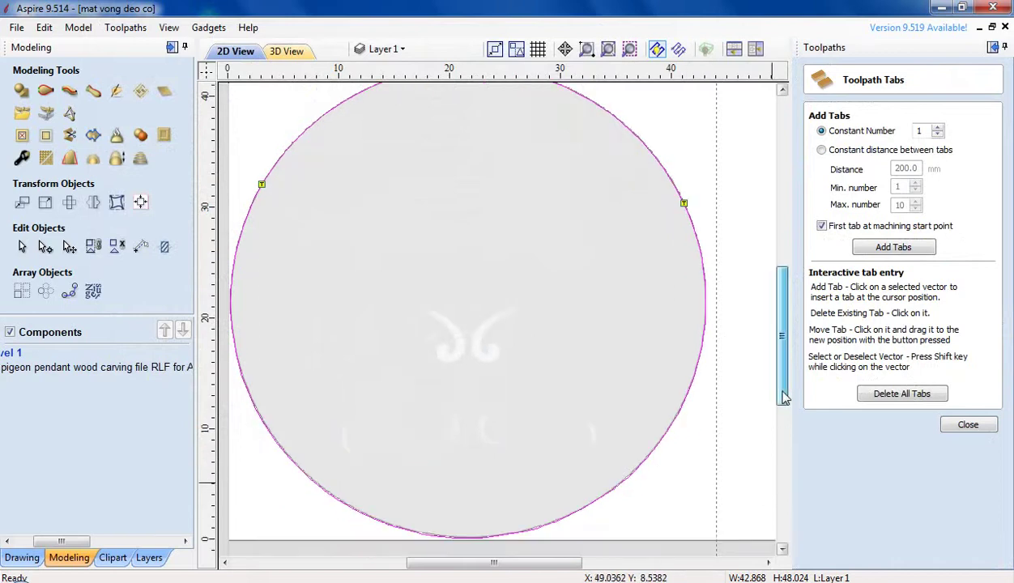
click(471, 533)
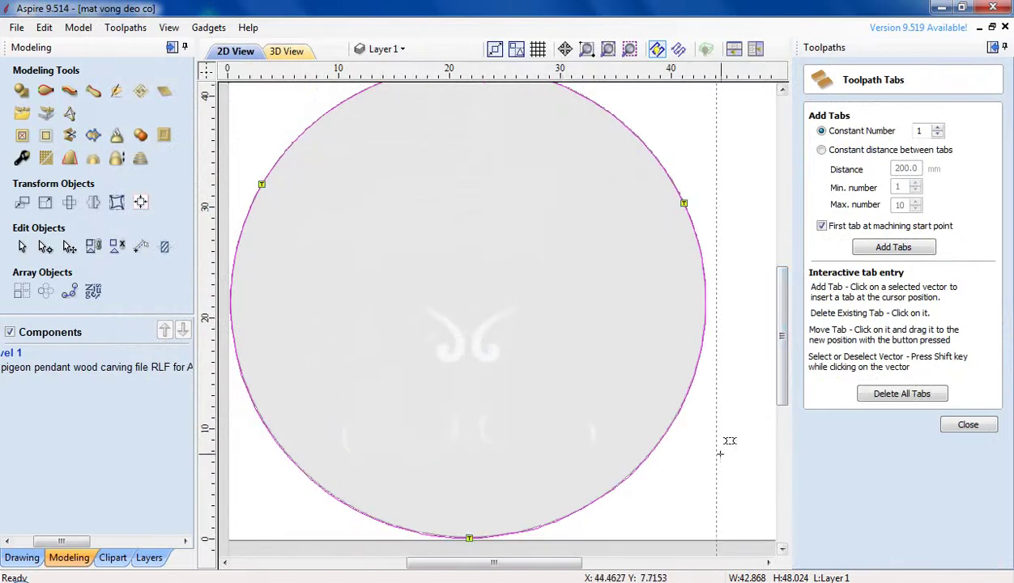
mouse_move(783, 384)
mouse_down()
mouse_move(782, 356)
mouse_move(785, 371)
mouse_up()
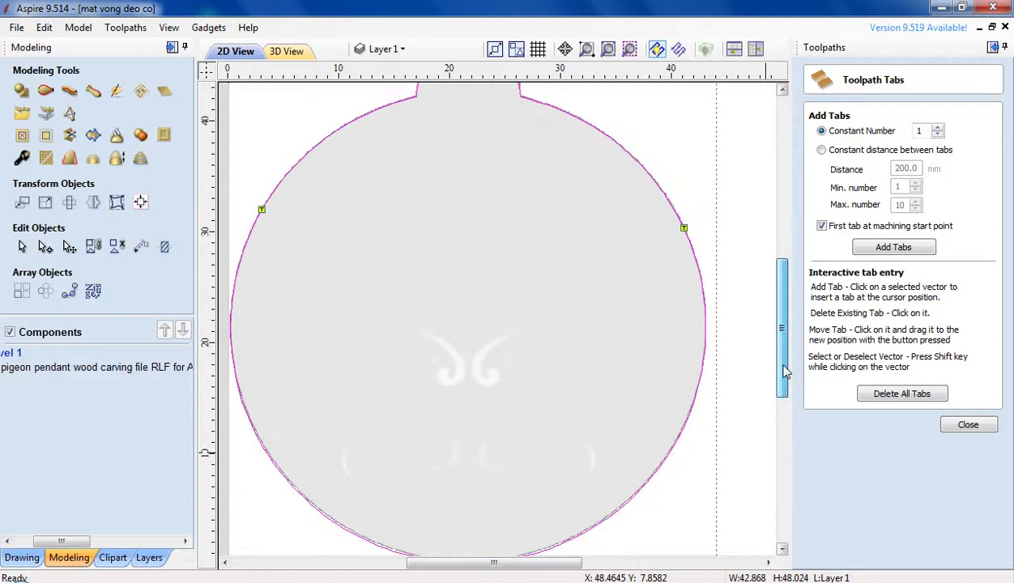
drag(784, 371, 785, 355)
click(968, 425)
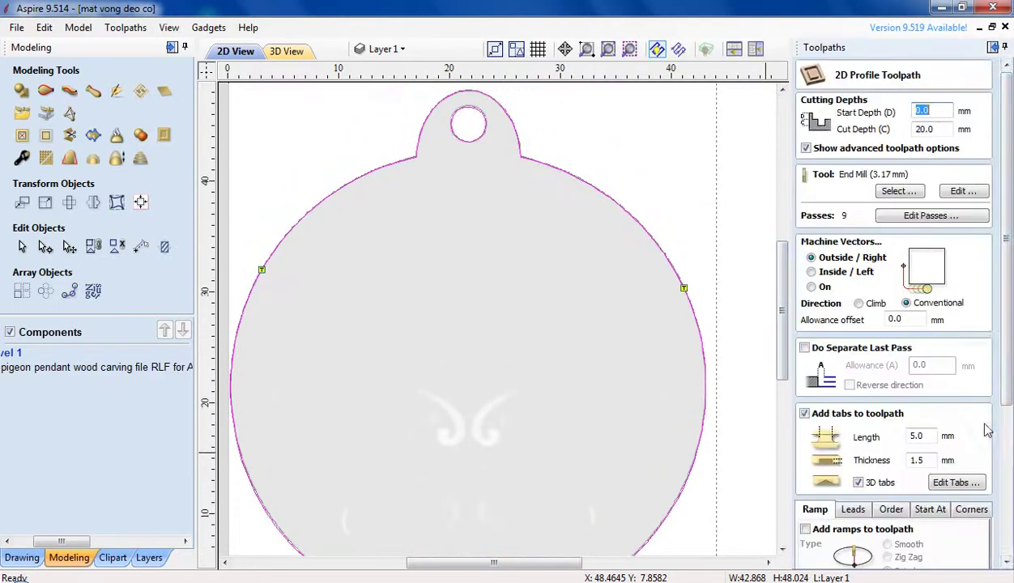
Calculate the profile toolpath, accepting the cut through the material, inspect its passes around the block and close the preview
scroll(869, 522, down, 5)
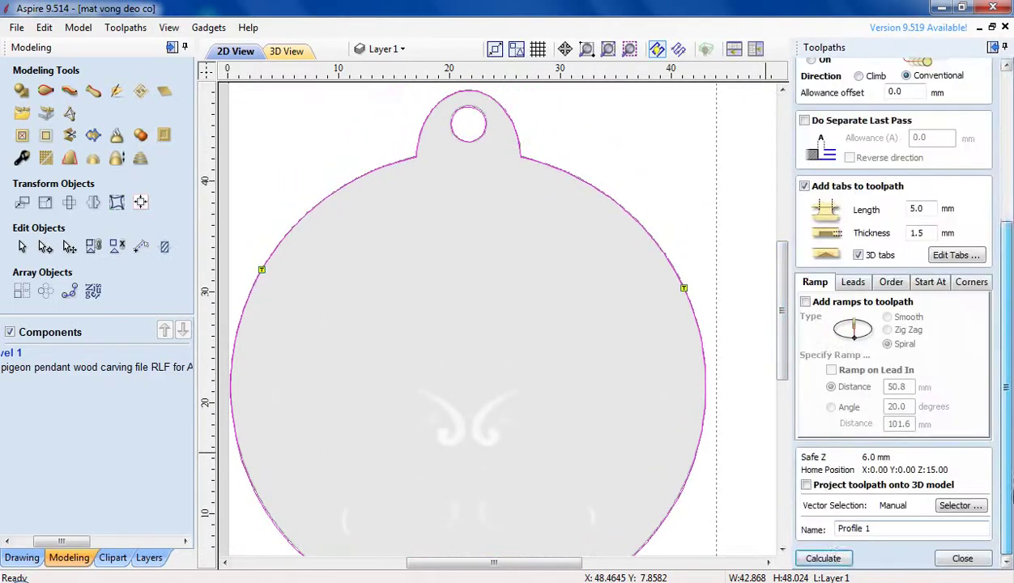
click(812, 556)
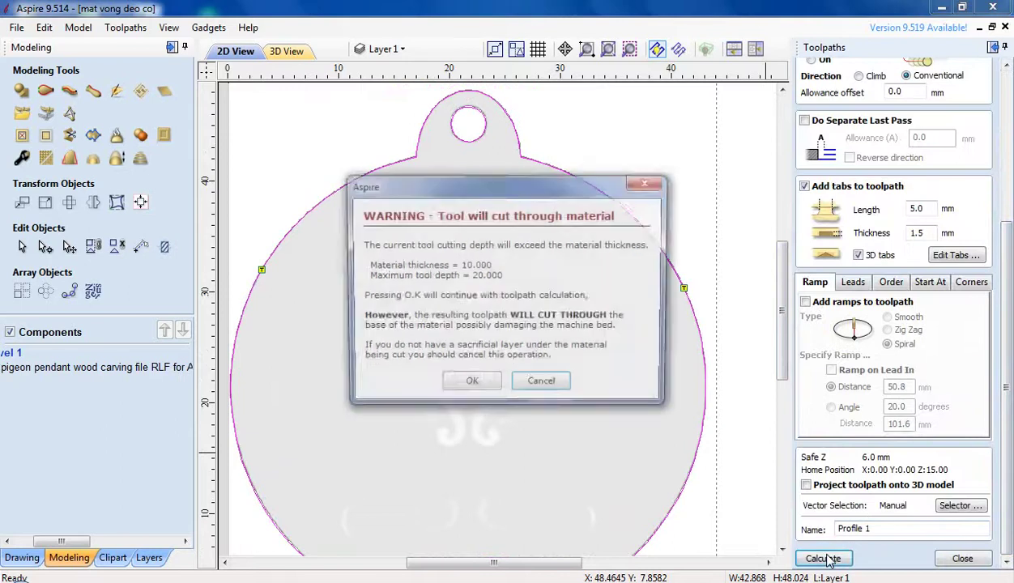
click(471, 387)
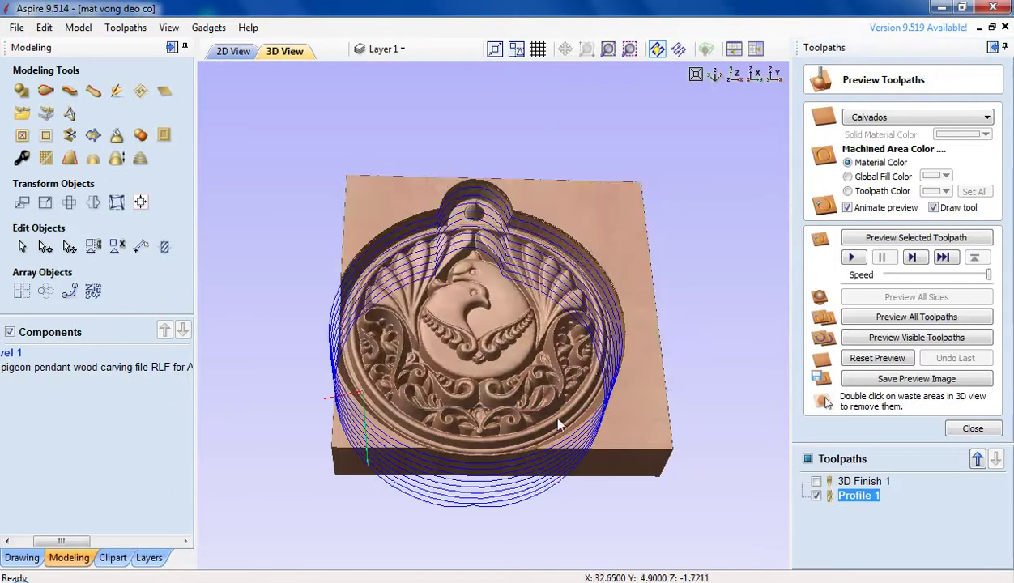
drag(557, 423, 573, 275)
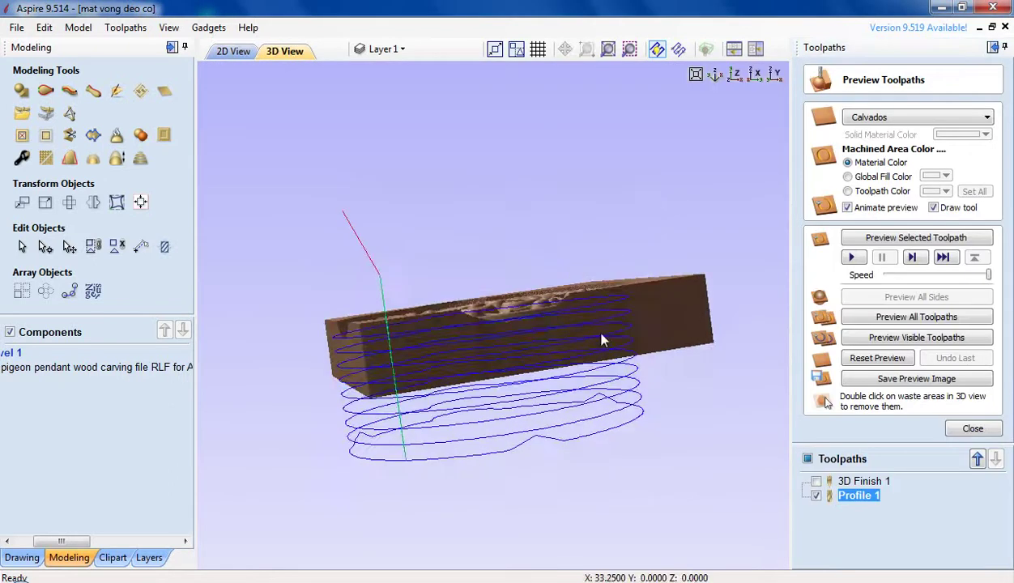
drag(601, 341, 550, 430)
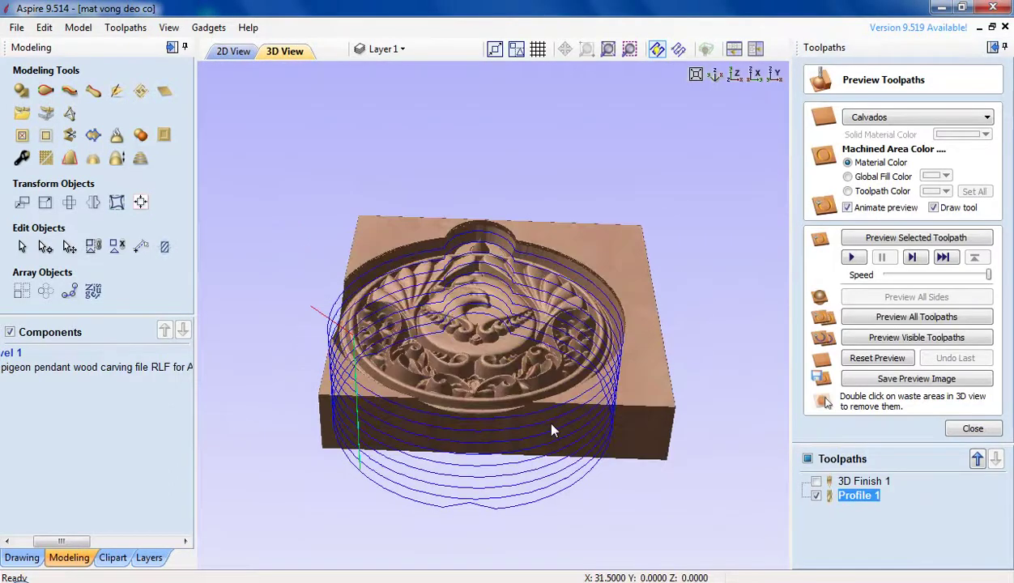
click(973, 428)
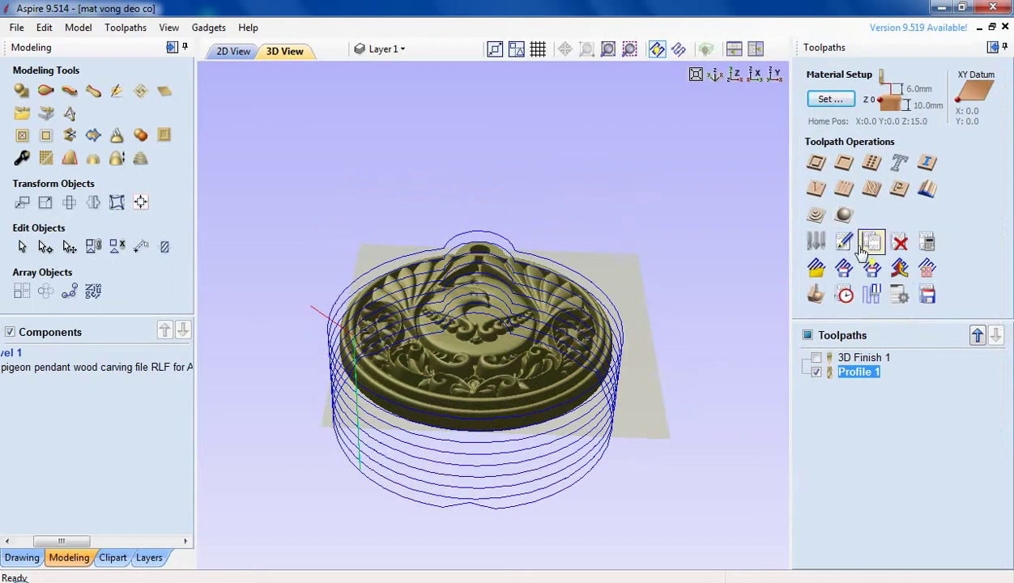
Simulate the profile cut in the toolpath preview and inspect the separated pendant from above
click(815, 295)
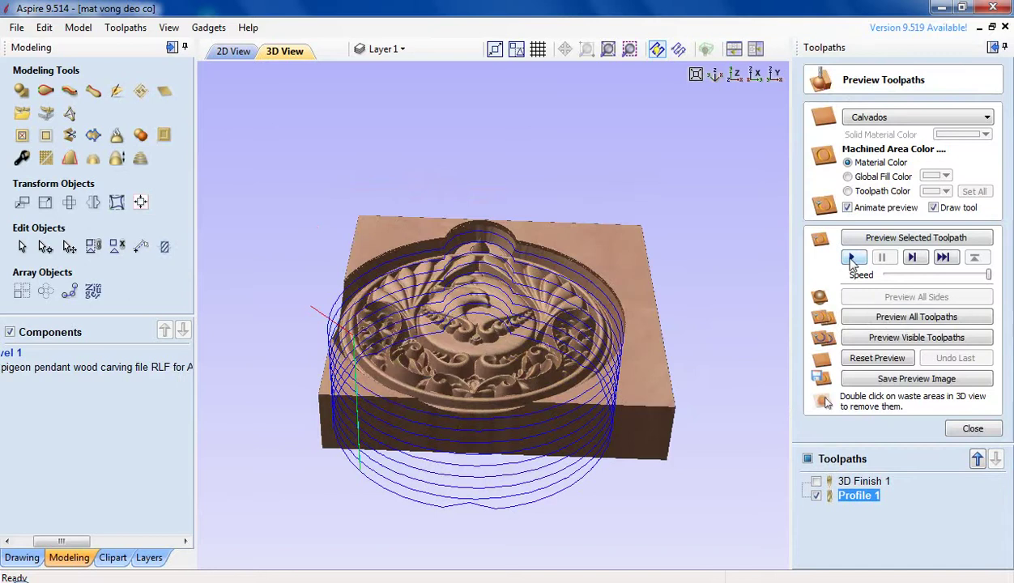
click(852, 257)
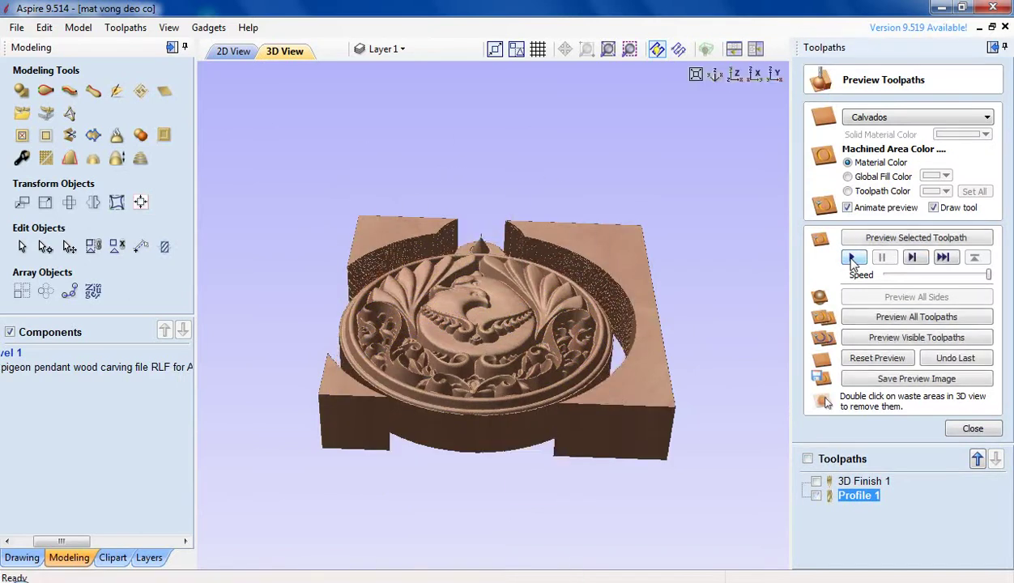
drag(482, 458, 425, 419)
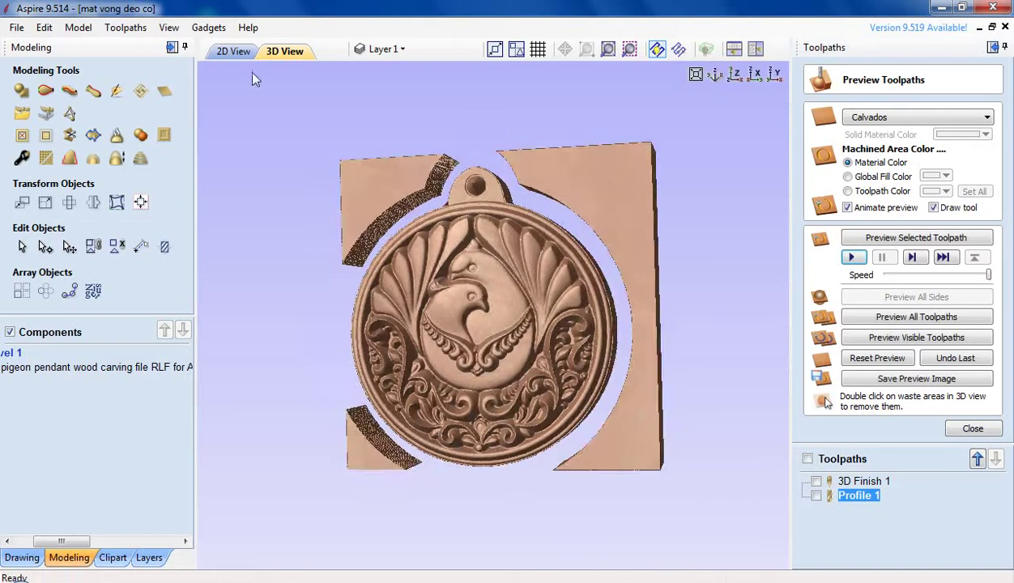
Delete the profile toolpath from the toolpath list, keeping the 3D finish toolpath
right_click(863, 496)
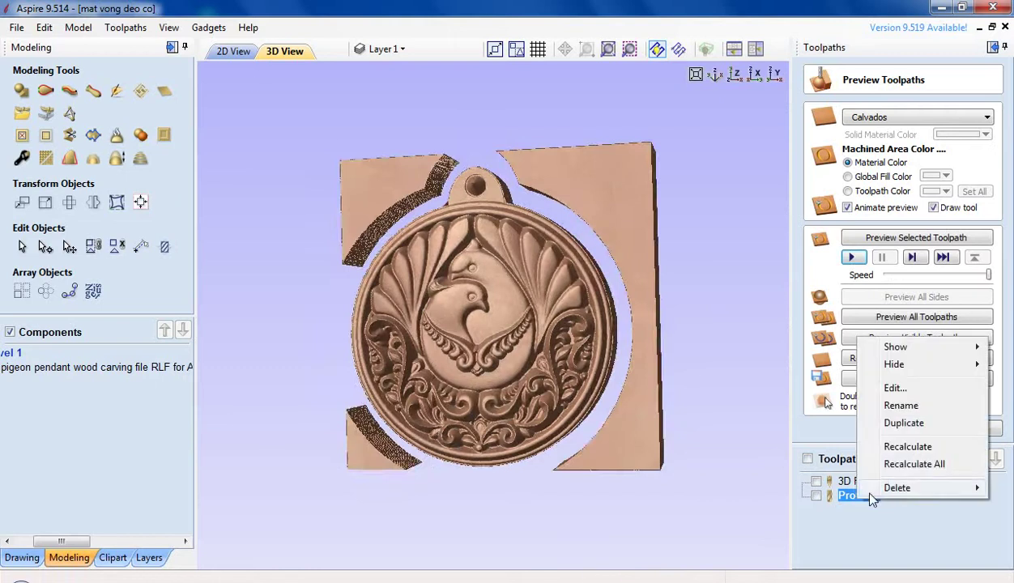
mouse_move(879, 488)
click(777, 489)
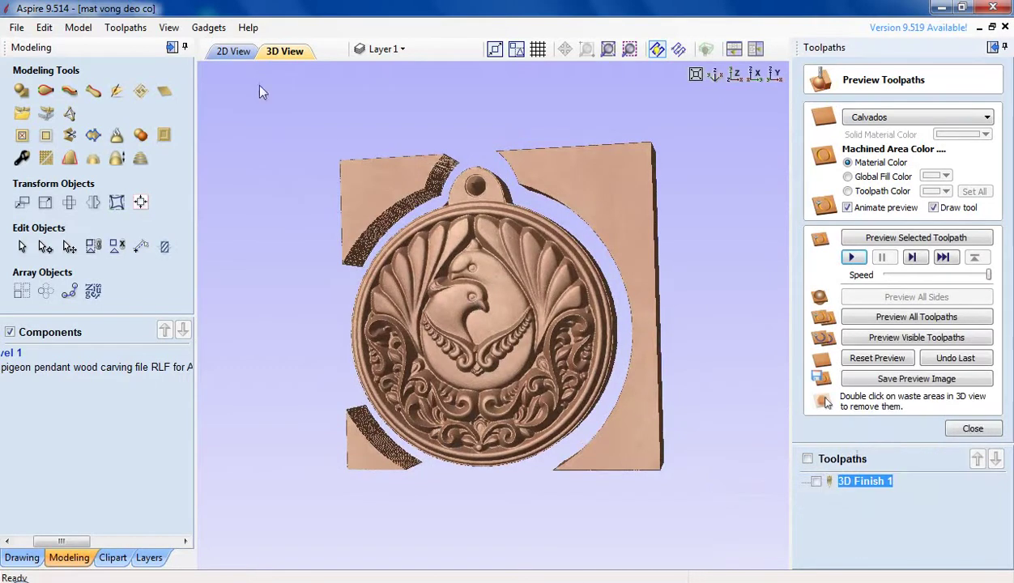
Select the pendant's outline vectors in the 2D view and close the toolpath preview
click(234, 51)
click(563, 148)
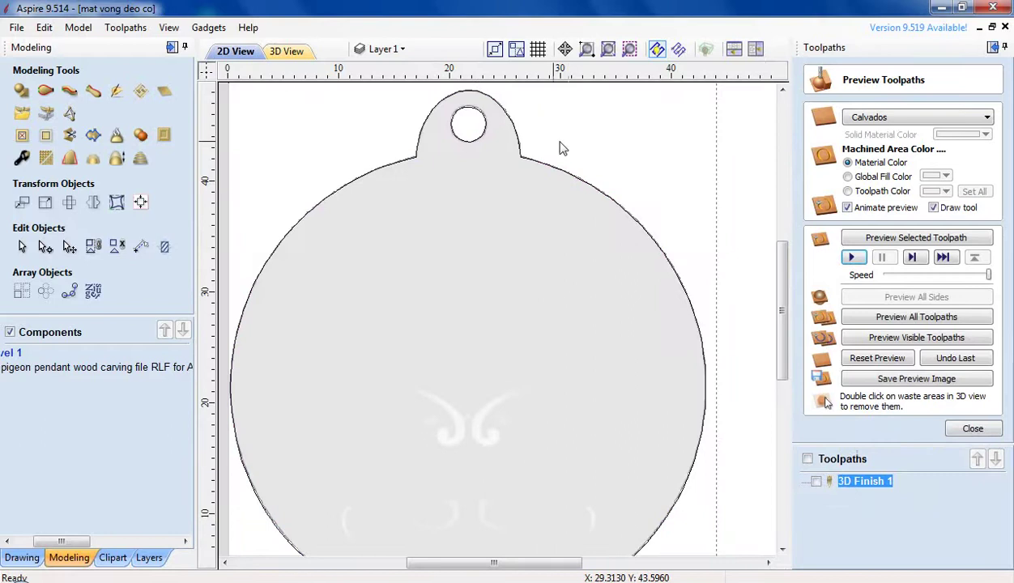
click(482, 139)
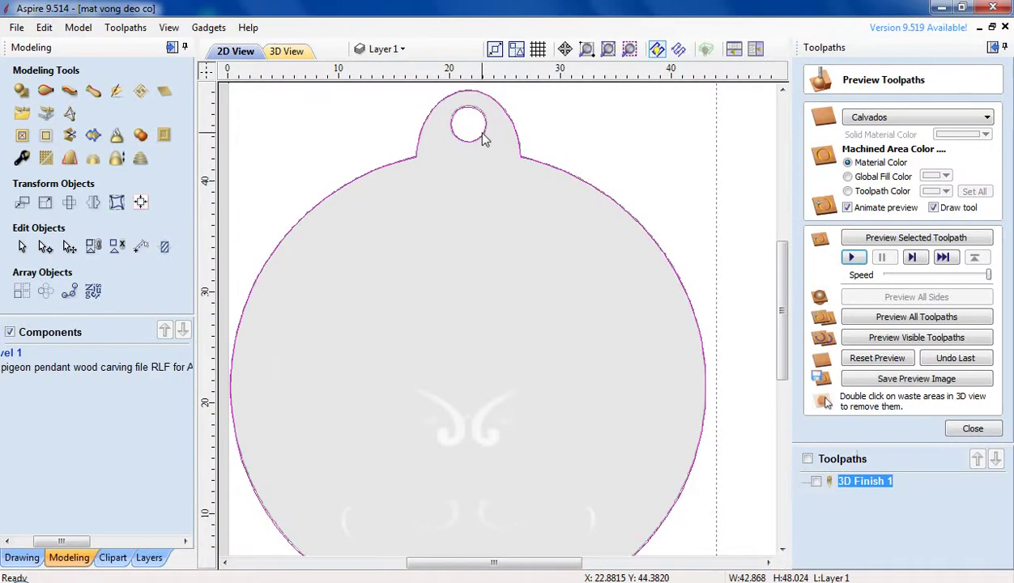
click(494, 288)
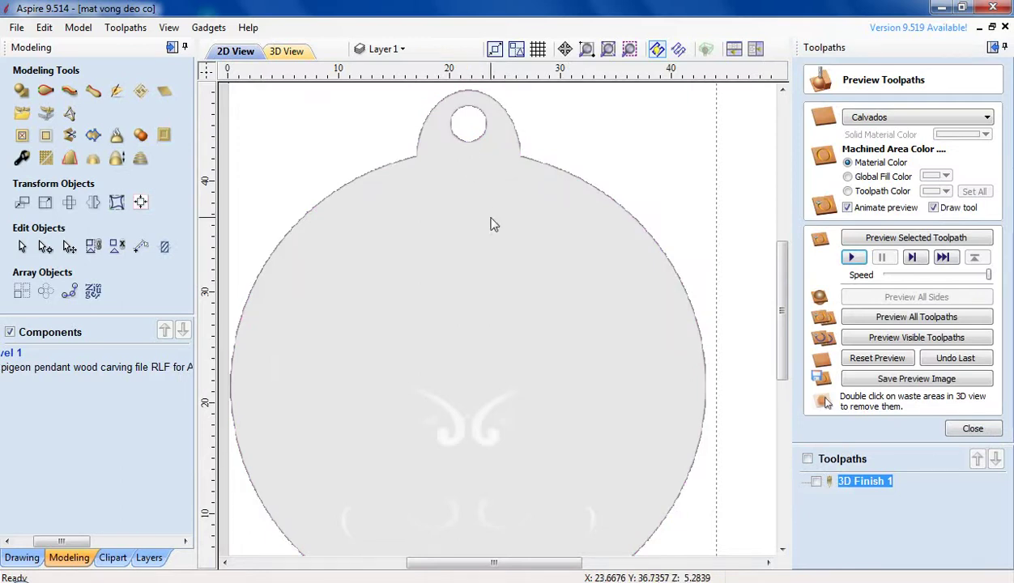
click(478, 140)
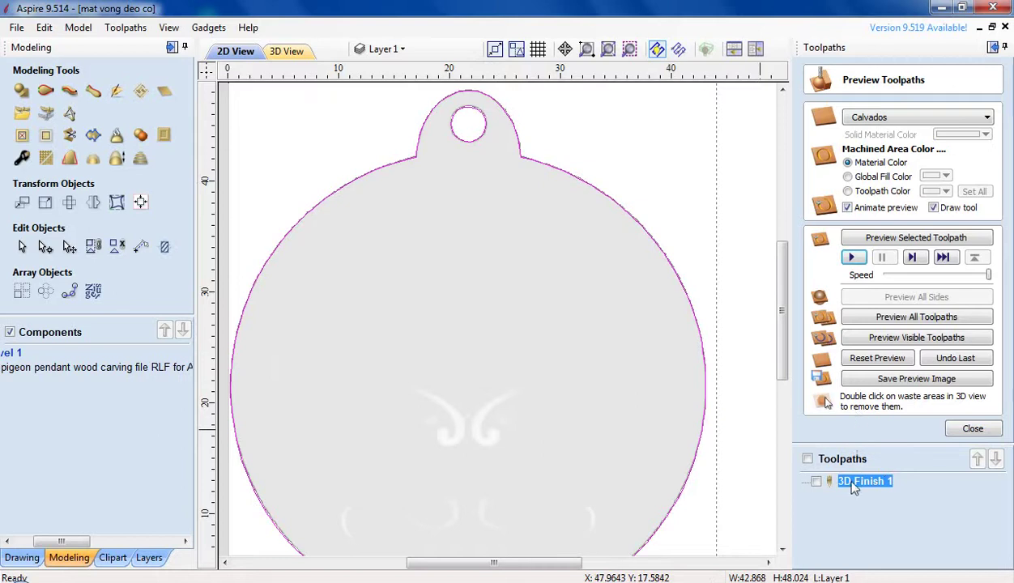
click(976, 429)
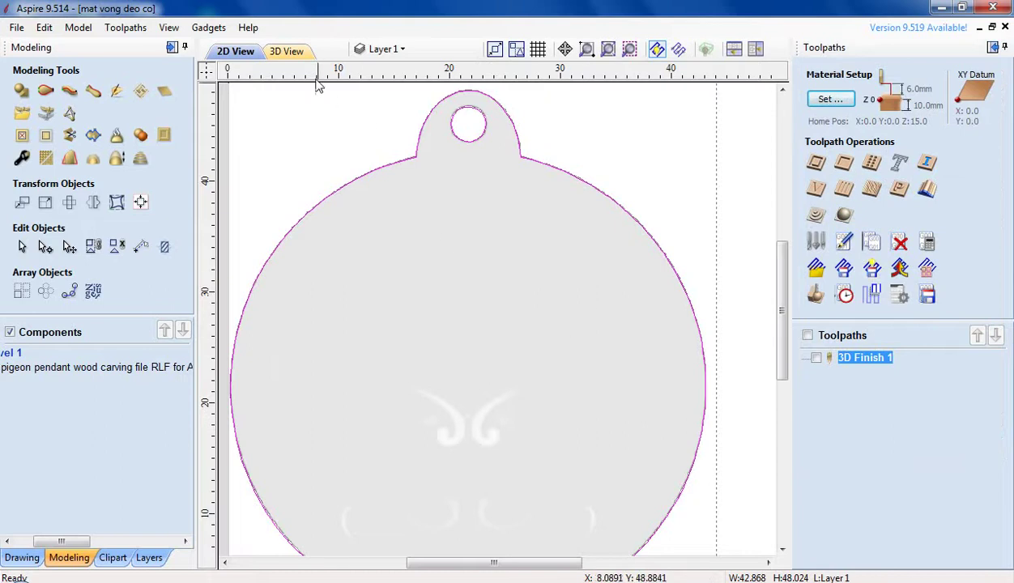
click(286, 52)
drag(389, 308, 186, 228)
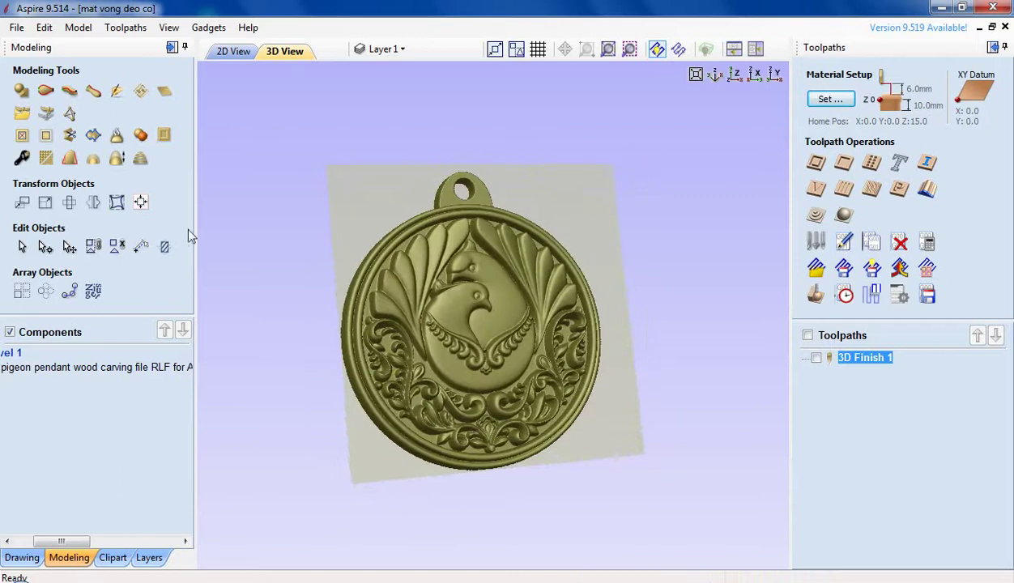
Check the model's height scaling without changing it, and review the job size and thickness in the job setup
click(116, 158)
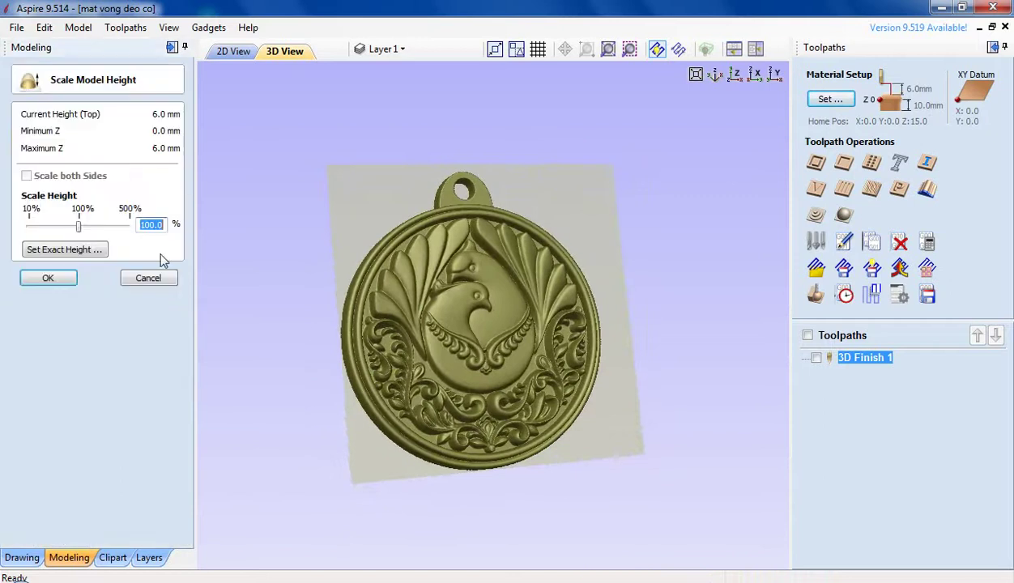
click(150, 278)
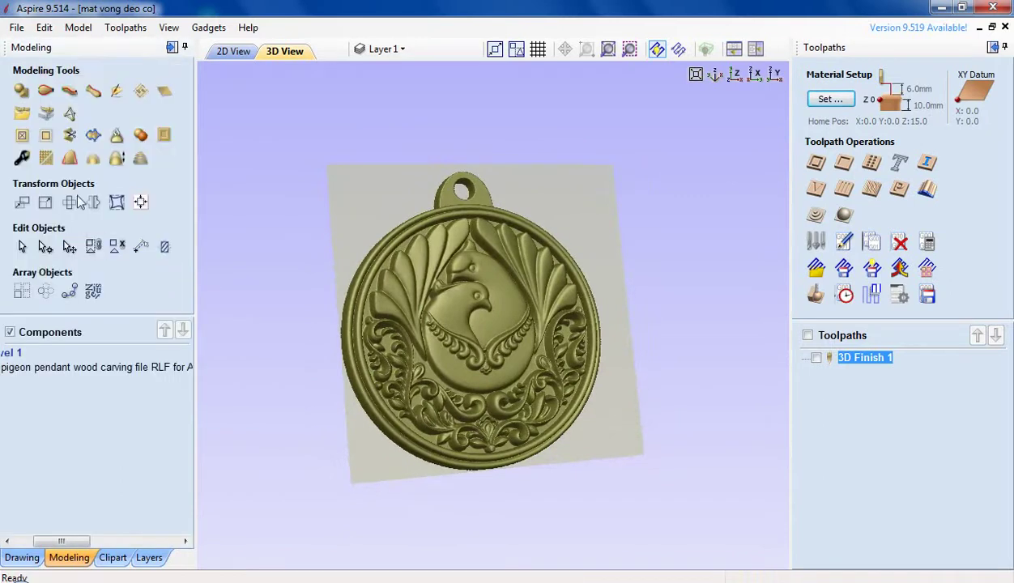
click(23, 558)
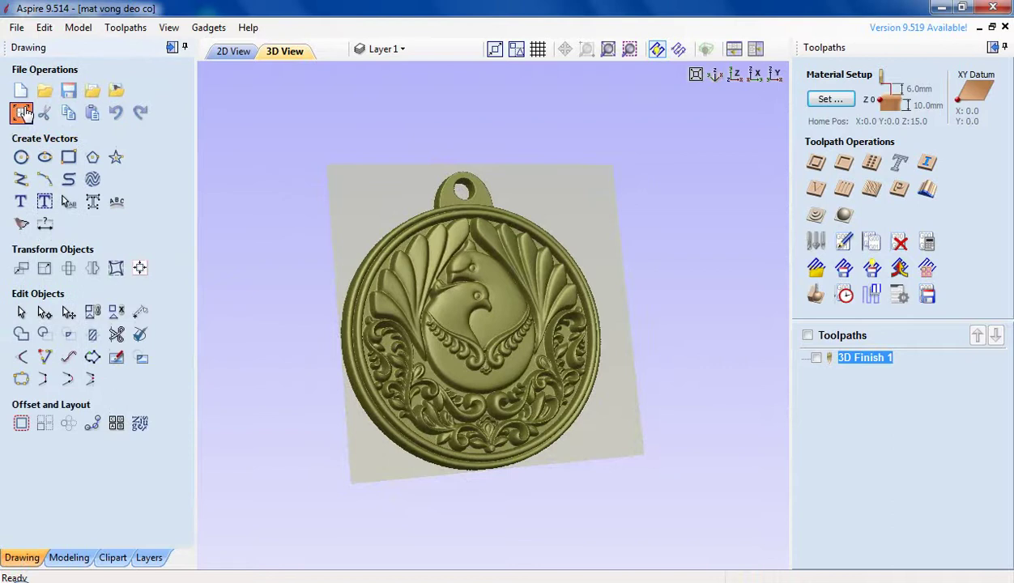
click(21, 111)
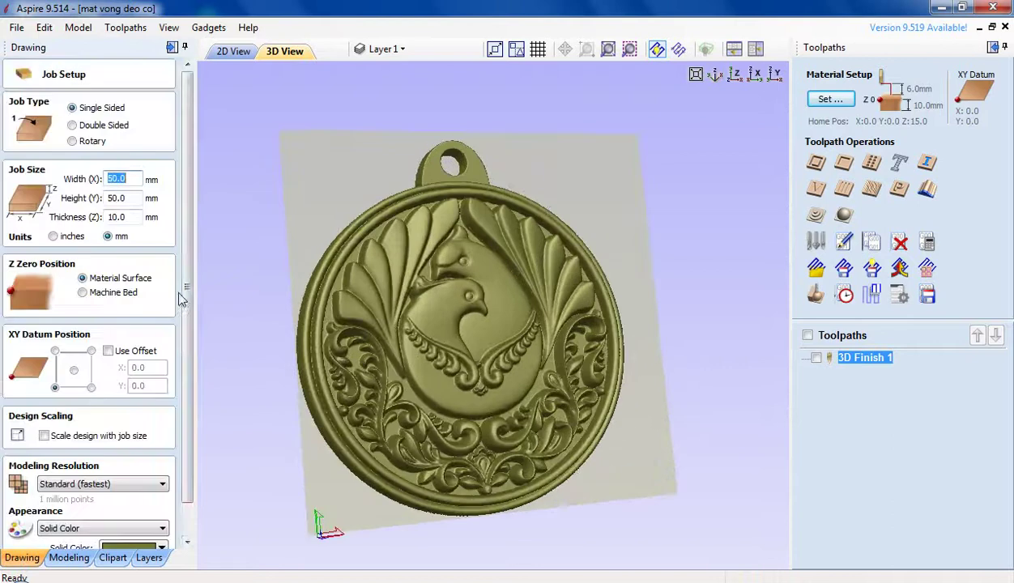
click(131, 217)
scroll(184, 367, down, 2)
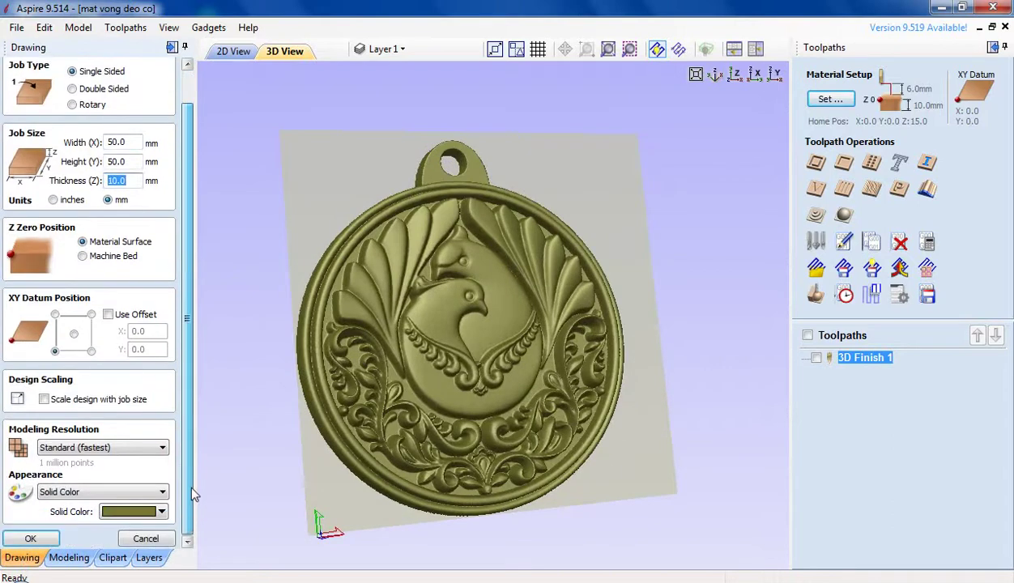
click(30, 539)
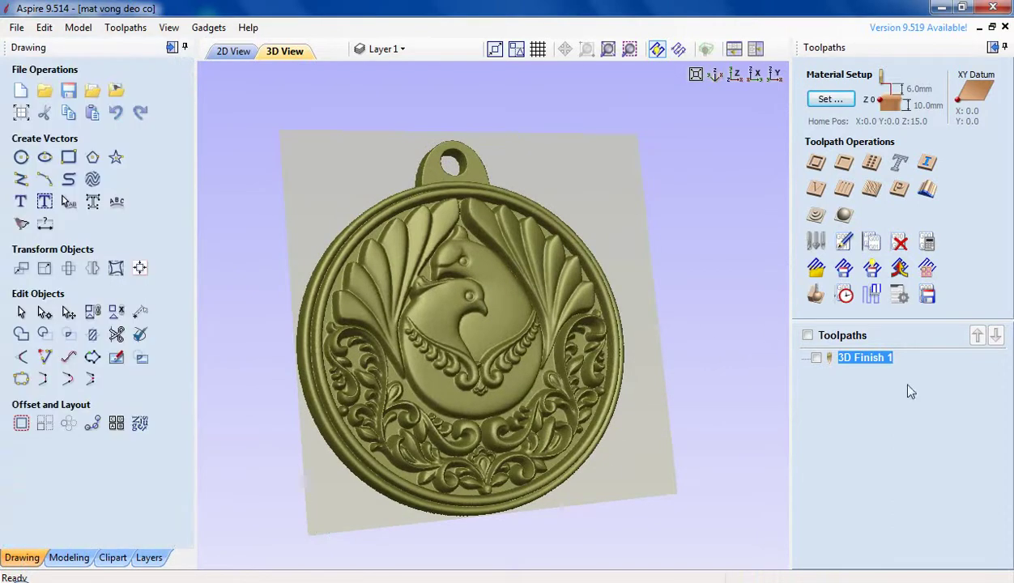
Review the 3D finish toolpath's summary and the material setup, including the model height settings
mouse_move(866, 359)
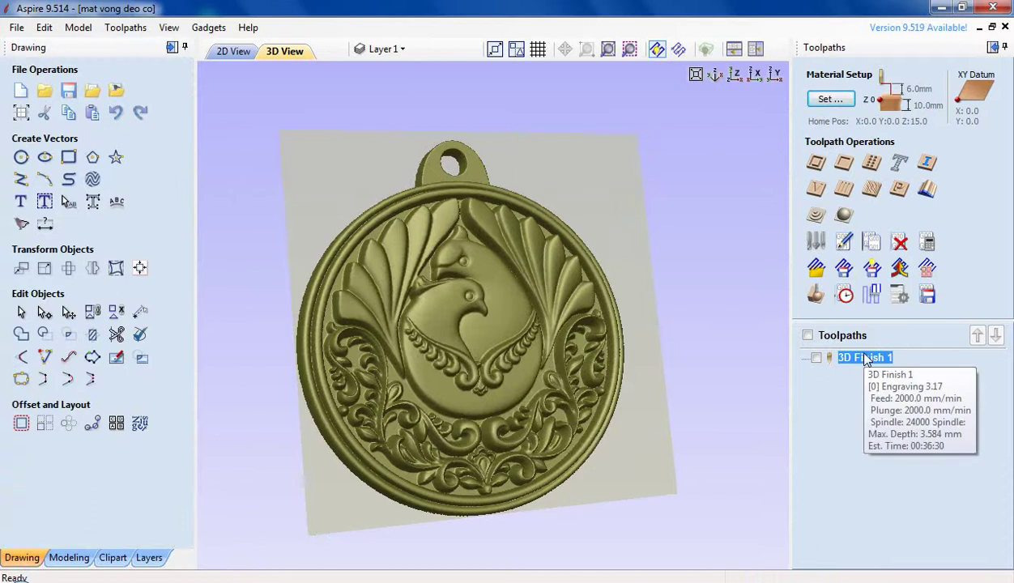
click(832, 100)
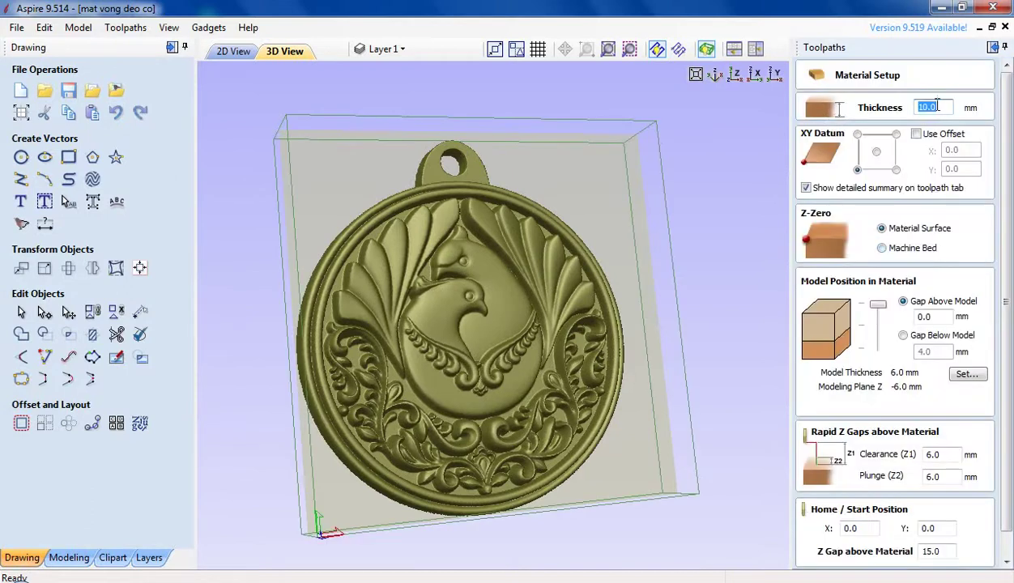
click(968, 374)
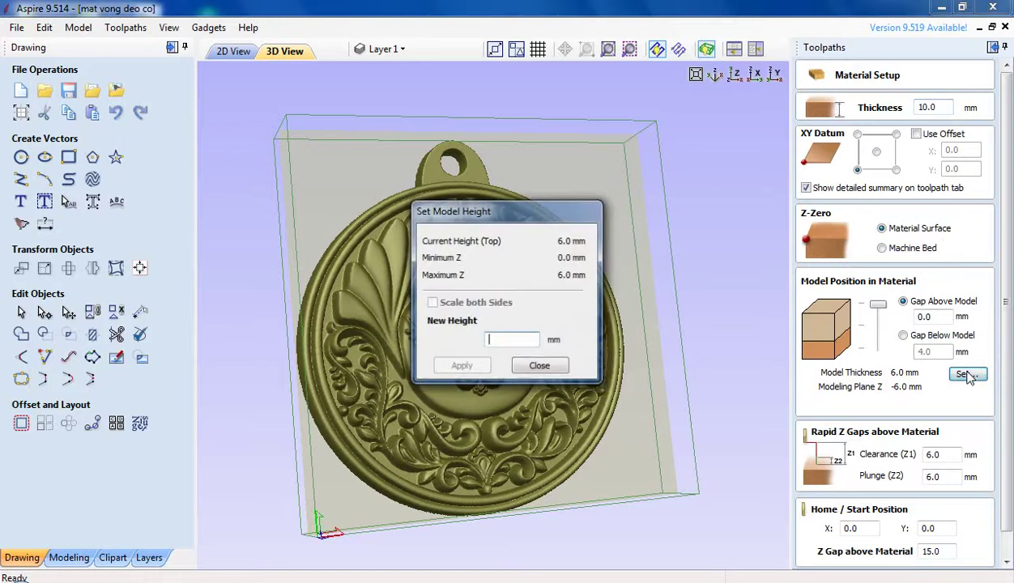
click(543, 362)
scroll(1011, 345, down, 1)
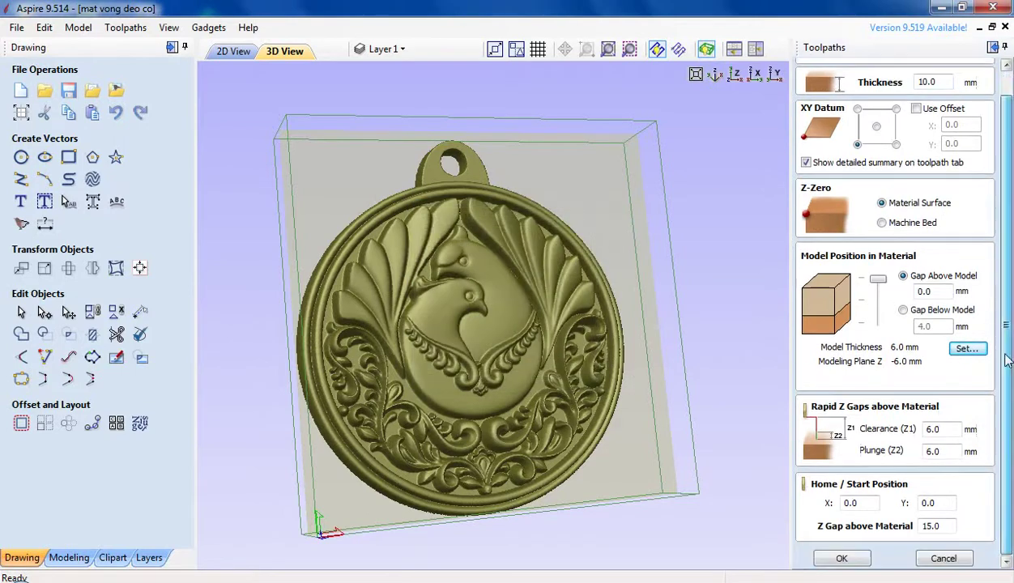
click(841, 558)
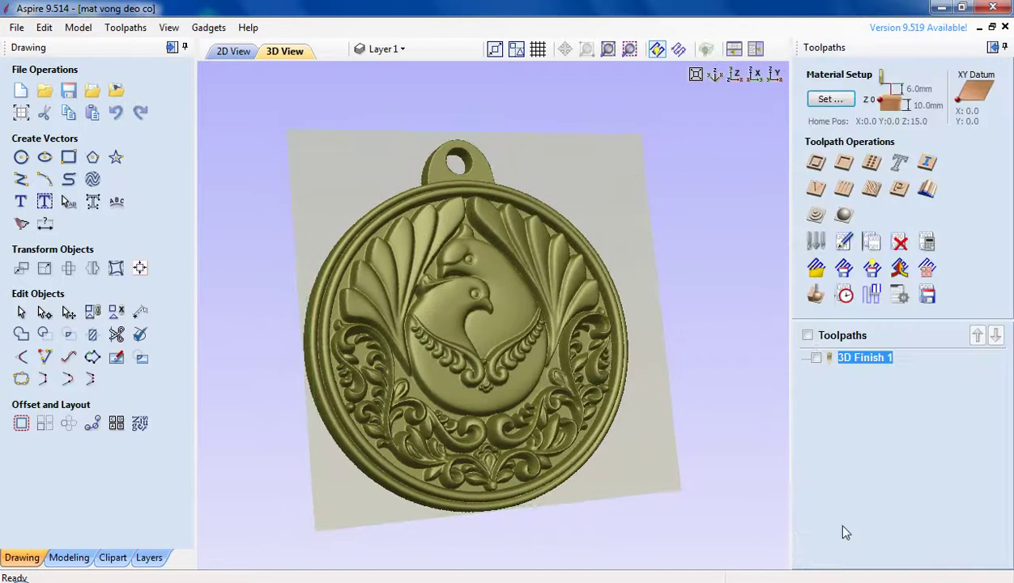
Start a 2D profile toolpath with a cut depth of 10 mm and the 3.17 mm end mill
click(817, 163)
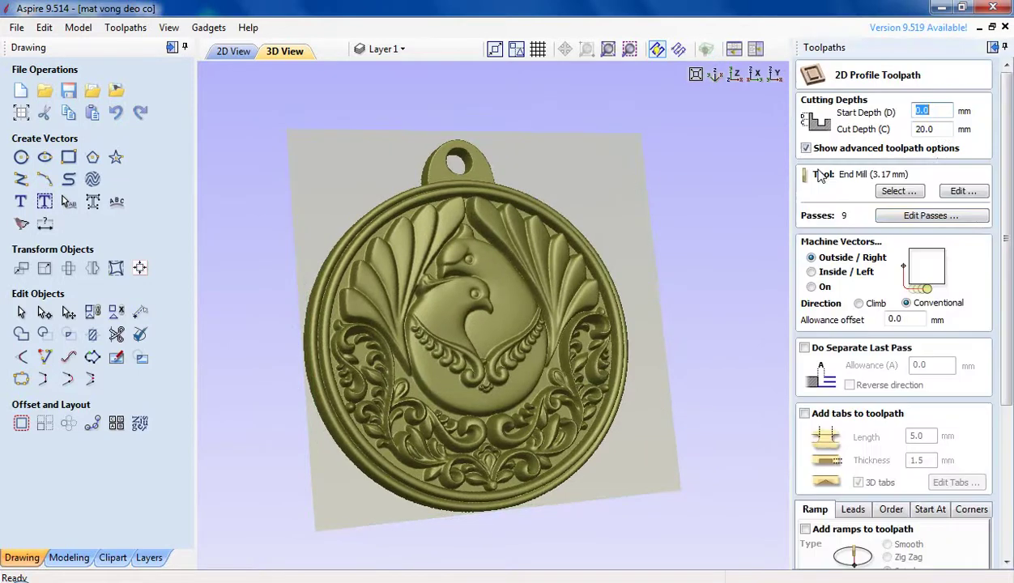
key(Tab)
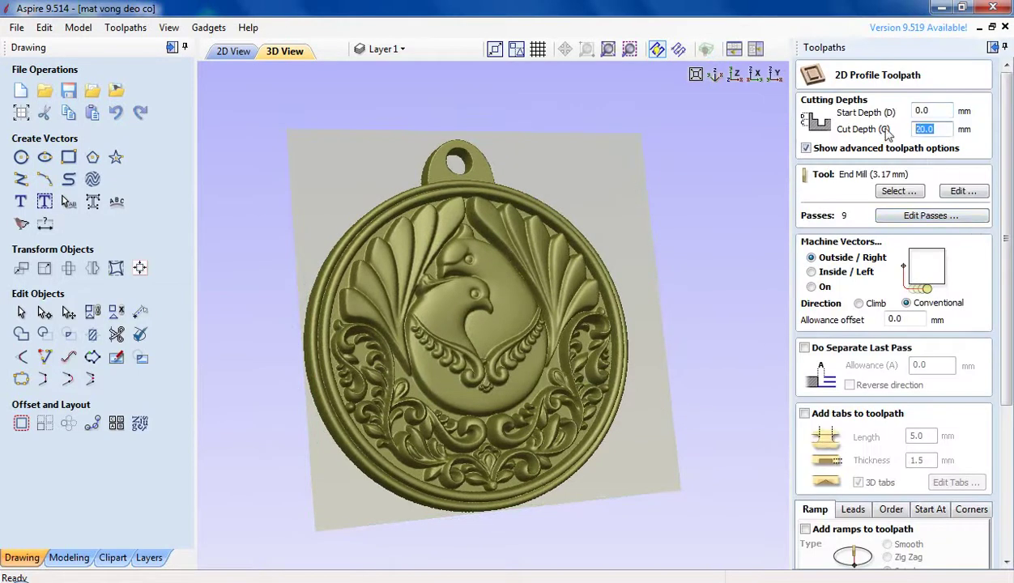
text(10)
click(897, 191)
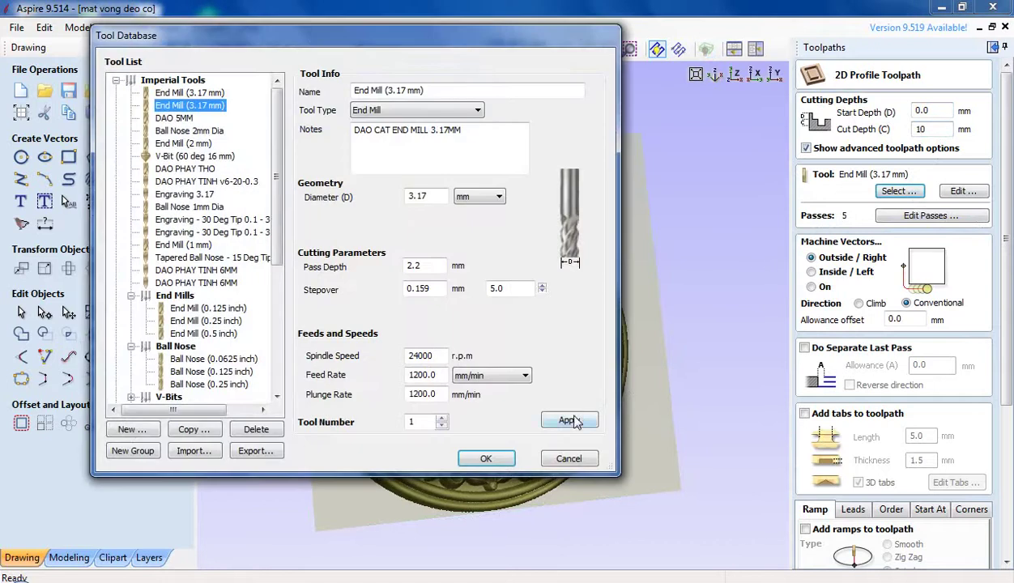
click(570, 420)
click(486, 458)
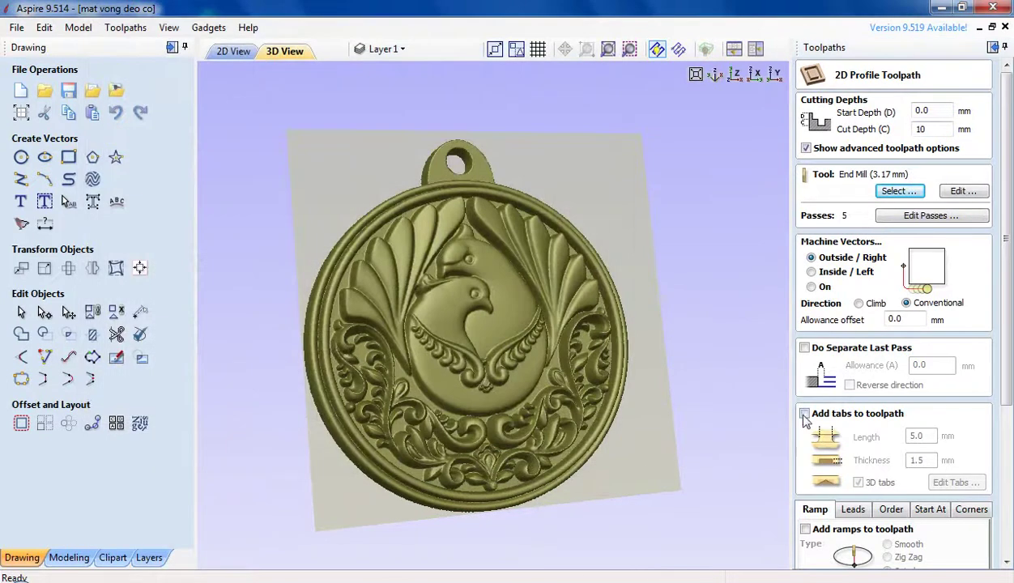
Enable tabs on the profile toolpath and calculate it for the pendant's outline vectors, closing the preview
click(805, 414)
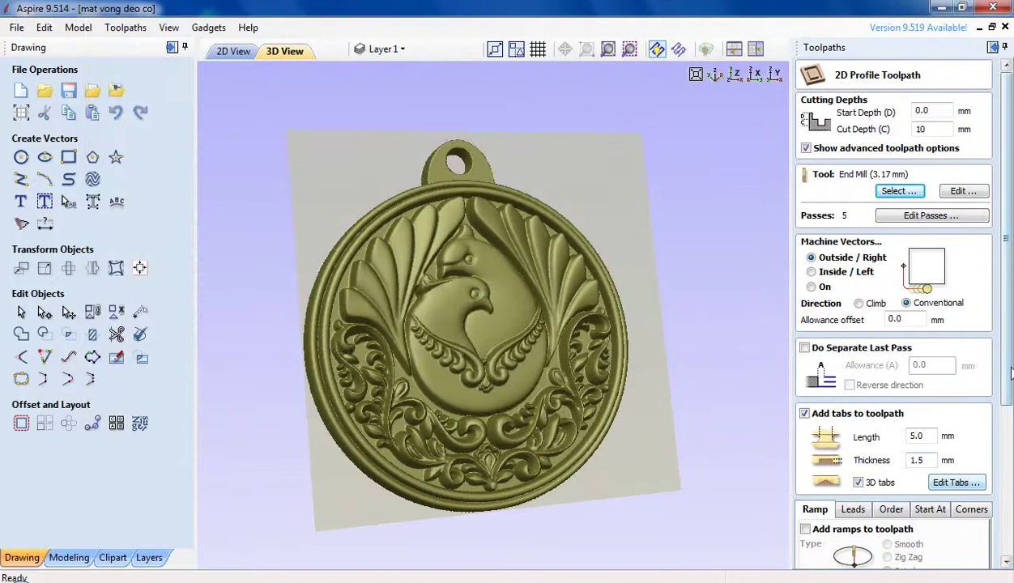
scroll(960, 484, down, 3)
click(234, 51)
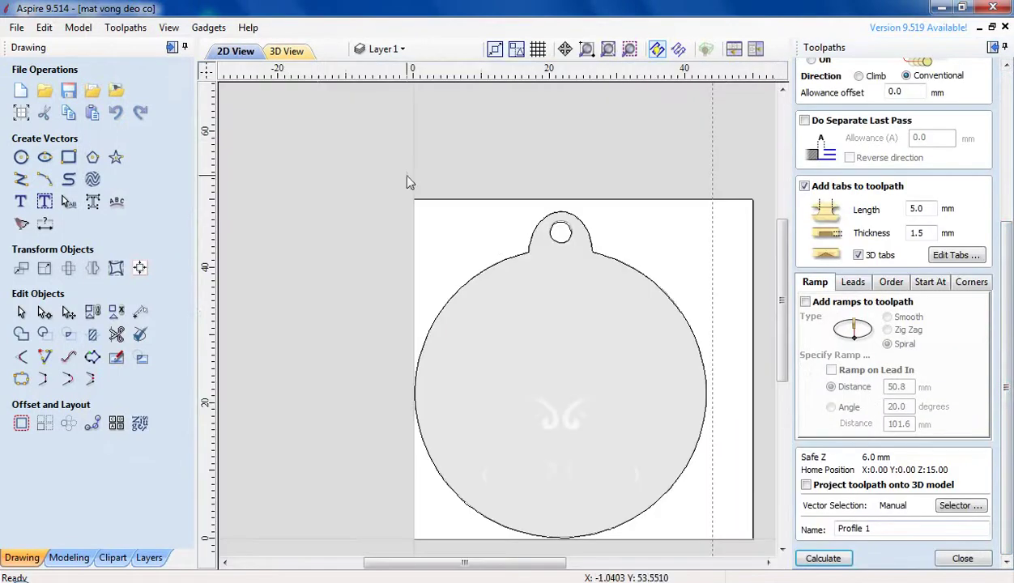
click(581, 248)
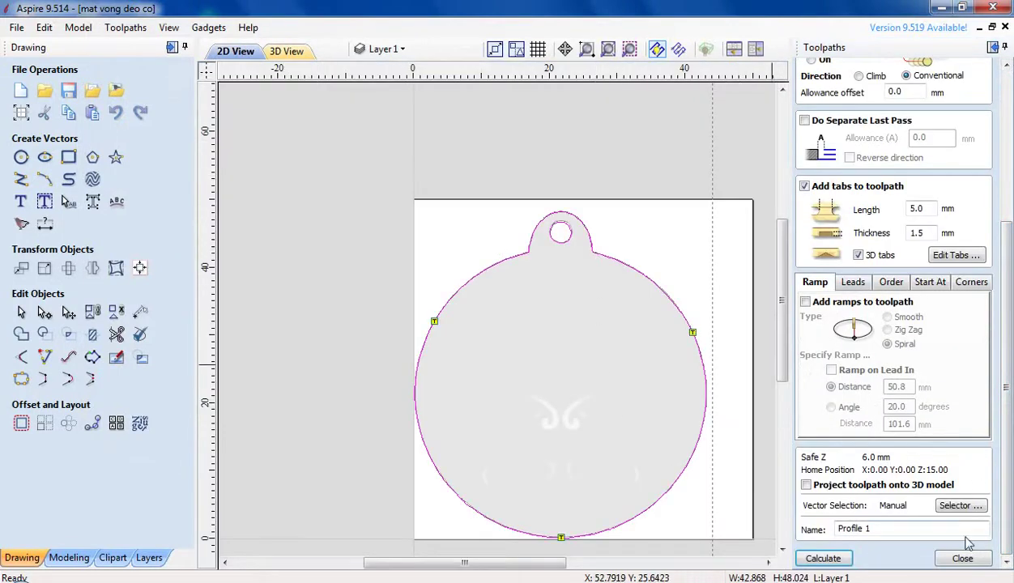
click(822, 560)
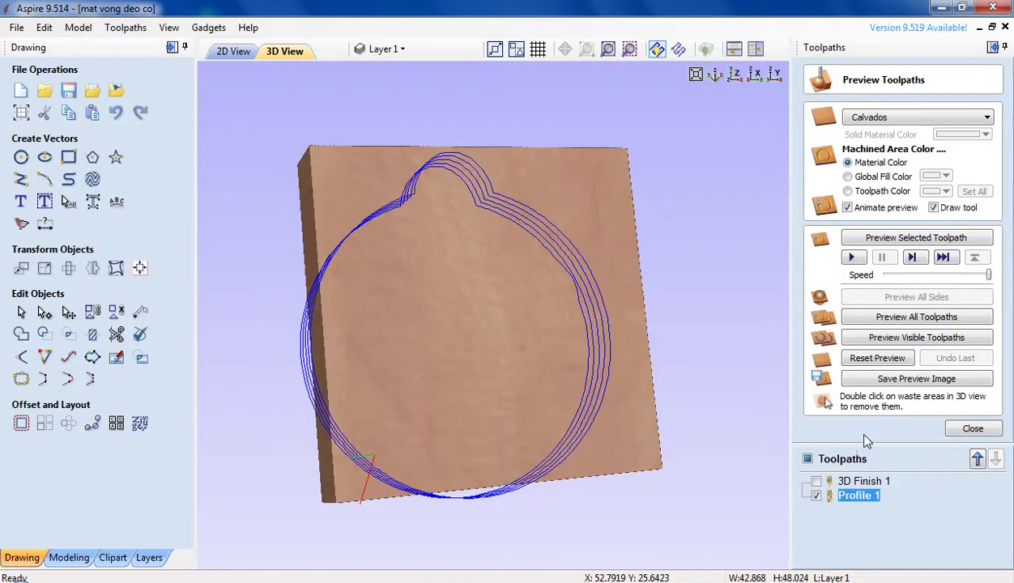
click(973, 430)
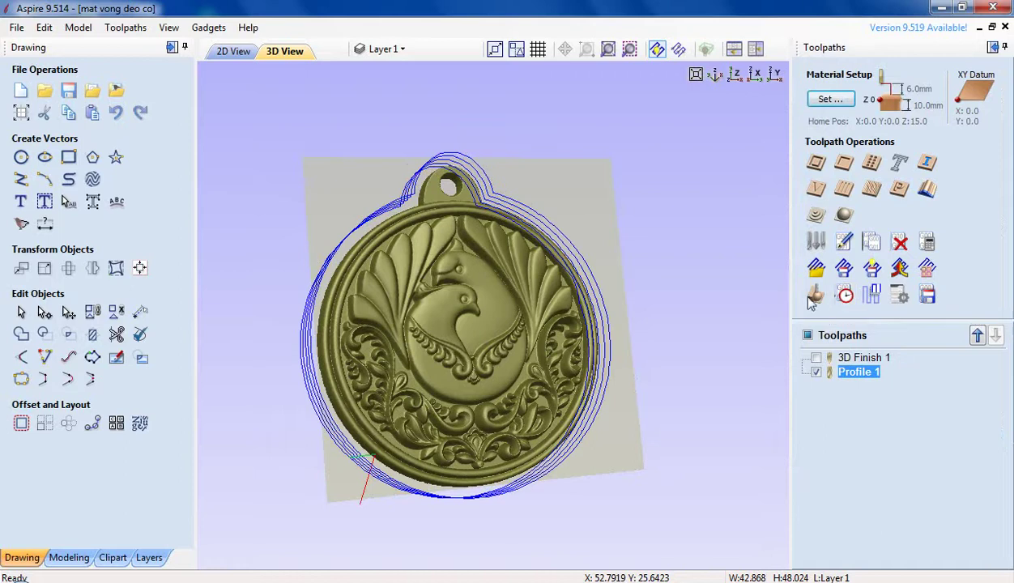
Reopen the profile toolpath and set its end mill's diameter to 2 mm in the tool database
mouse_move(851, 381)
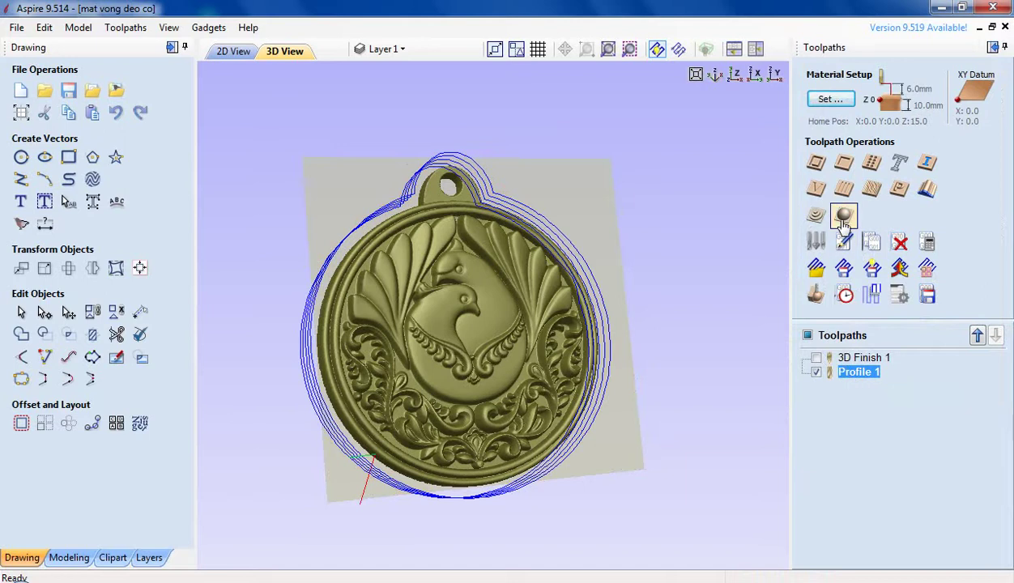
double_click(852, 379)
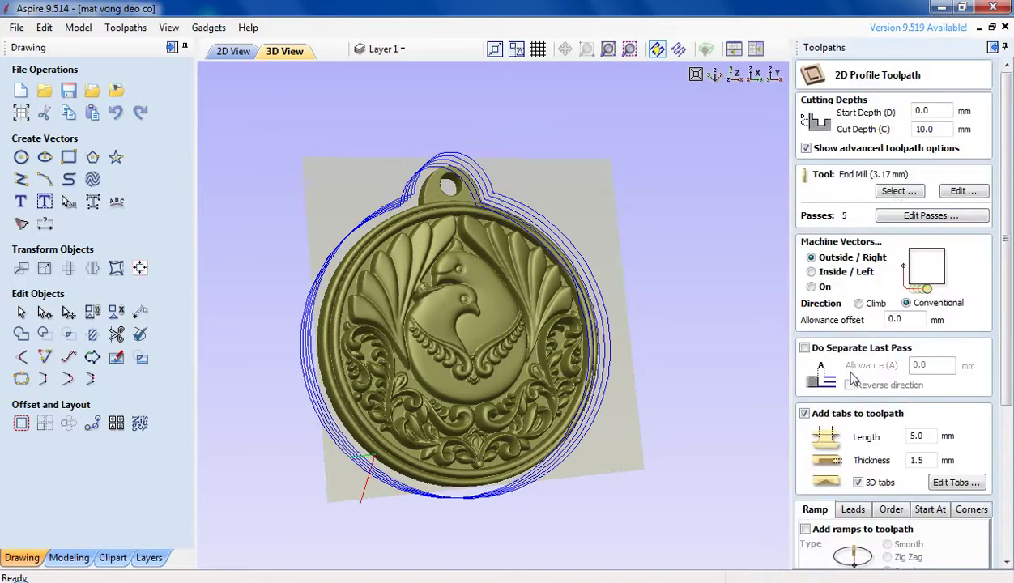
click(896, 192)
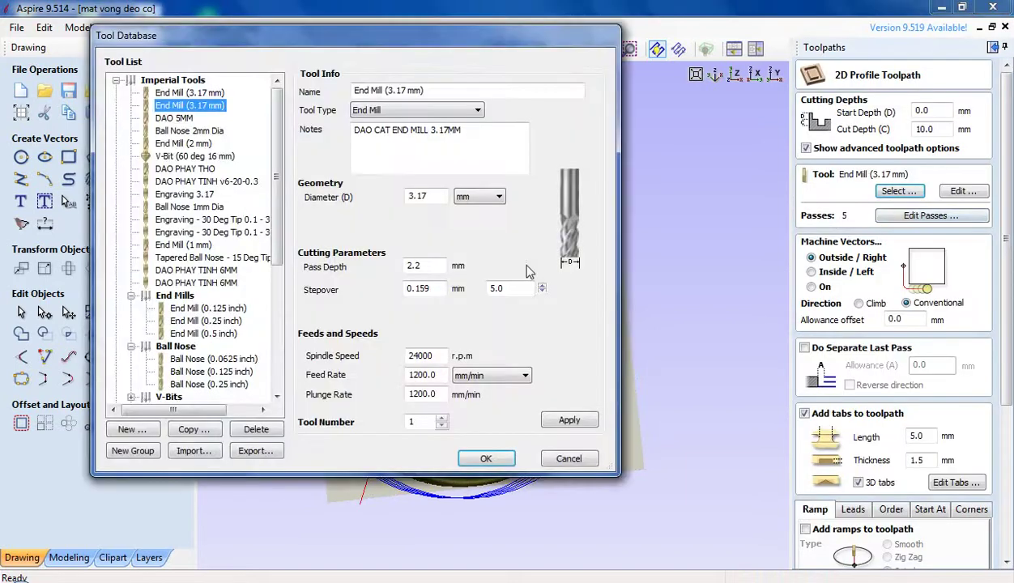
double_click(434, 200)
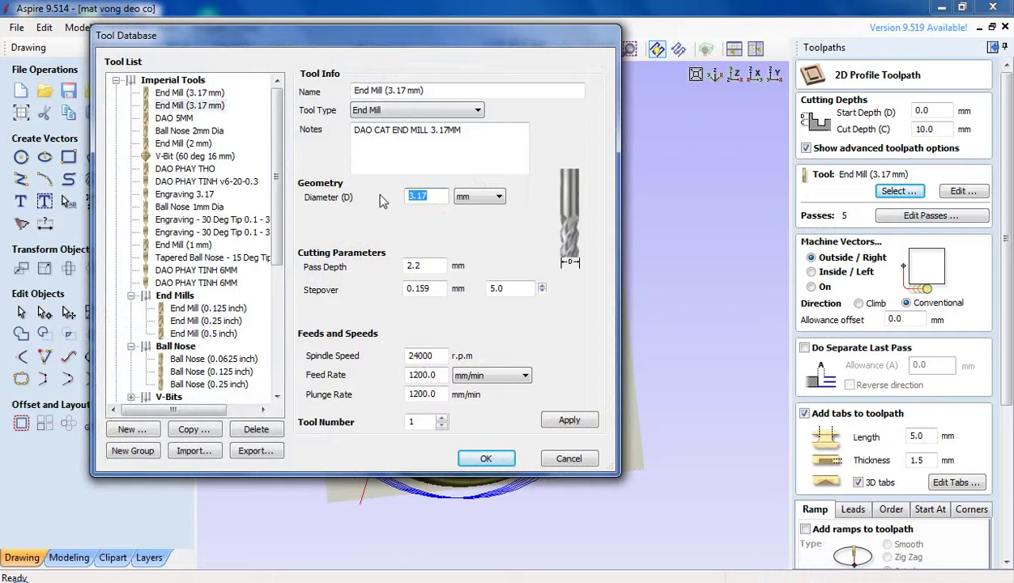
text(2)
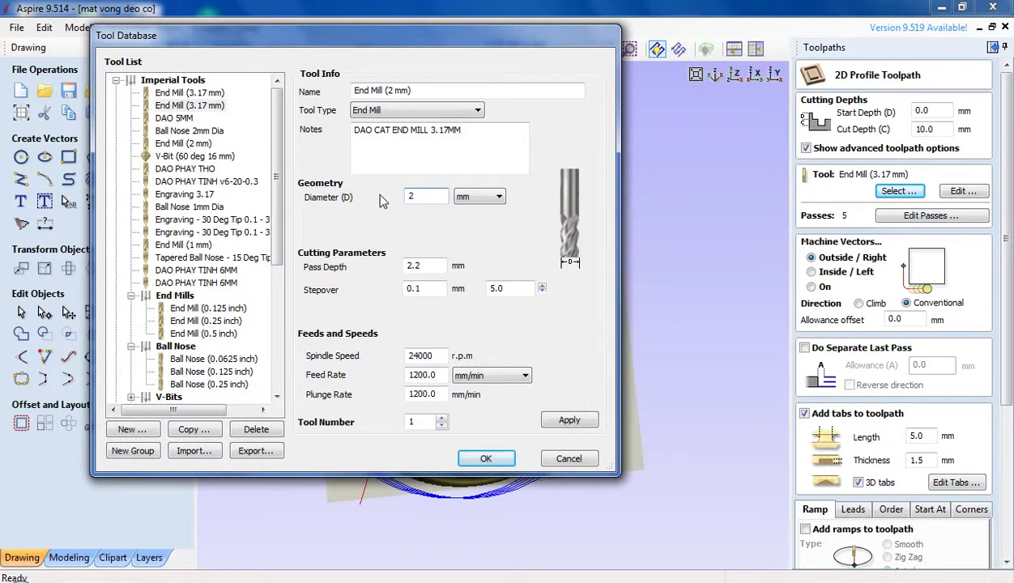
click(570, 422)
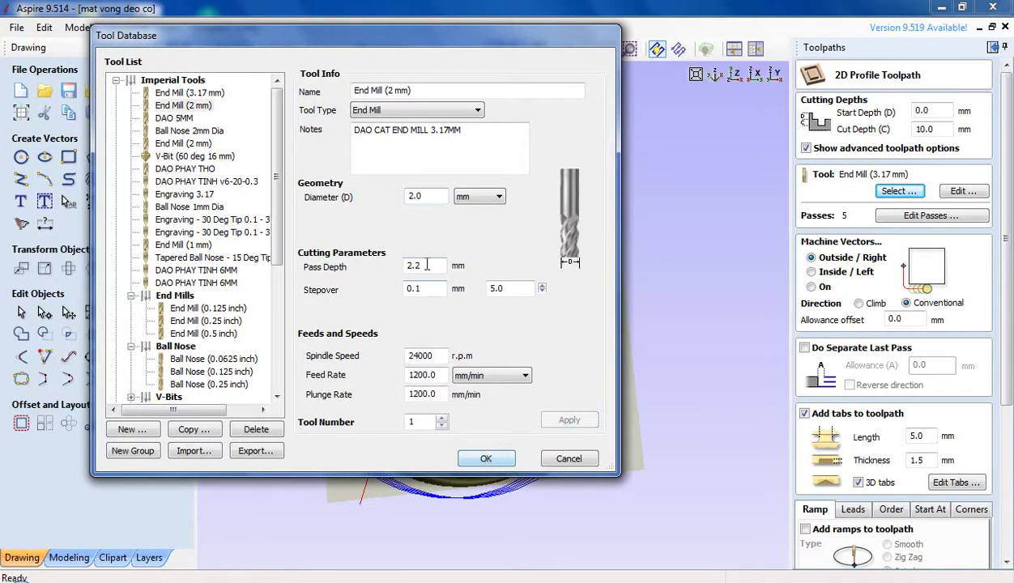
Set the 2 mm end mill's pass depth to 1.2 mm and recalculate the profile toolpath with it
drag(426, 265, 387, 272)
text(1.)
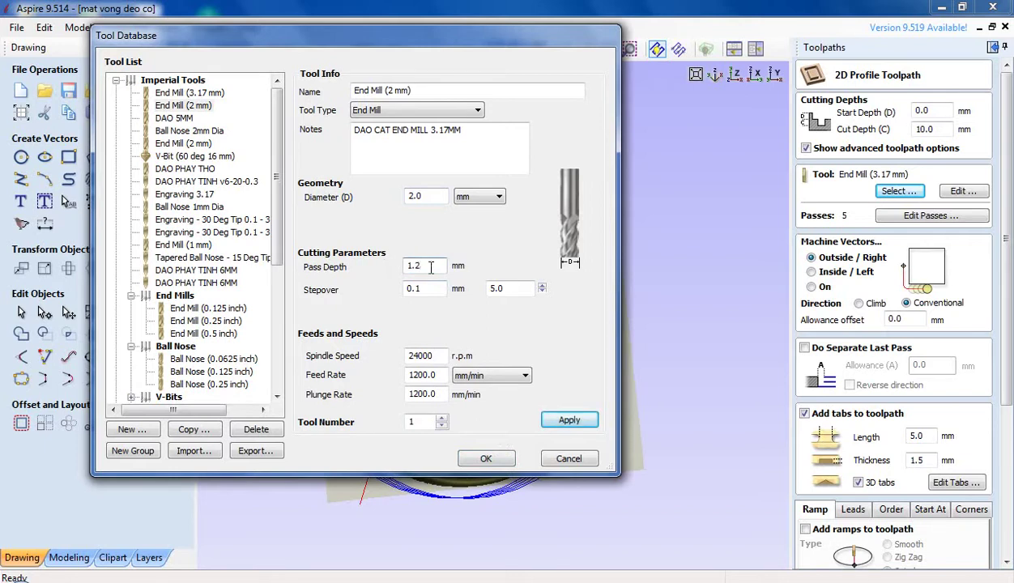
text(2)
click(559, 420)
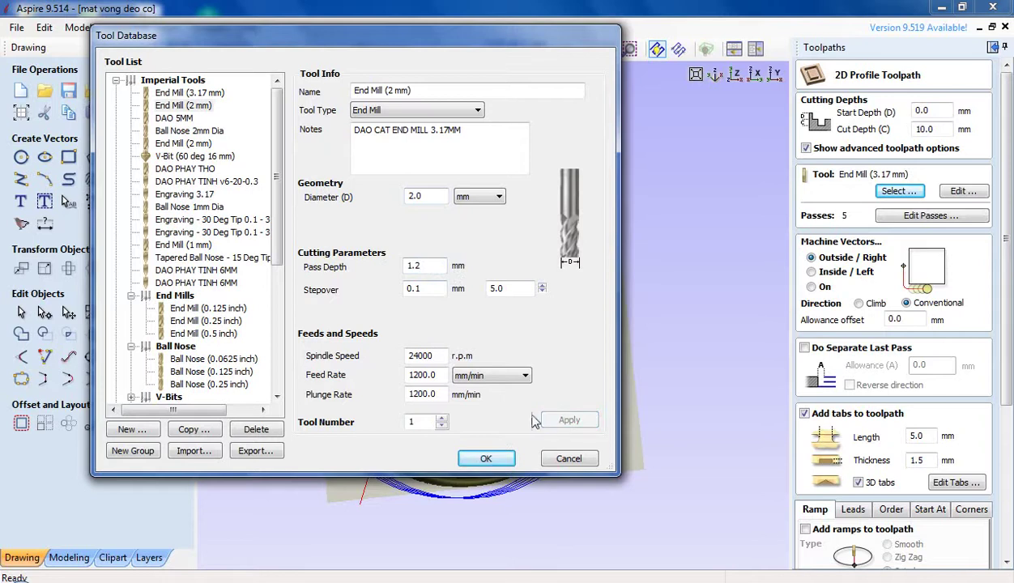
click(488, 460)
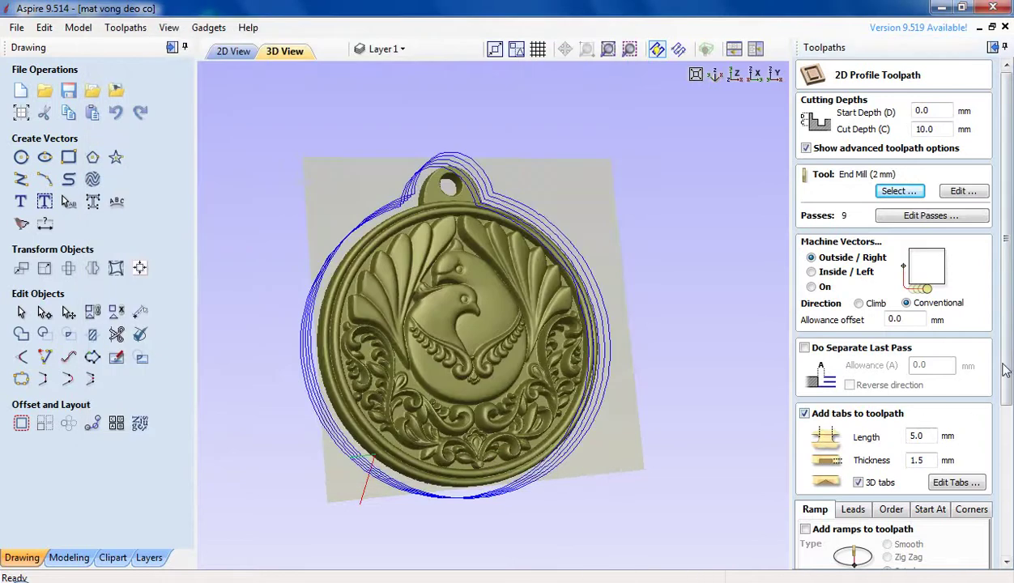
scroll(1008, 513, down, 5)
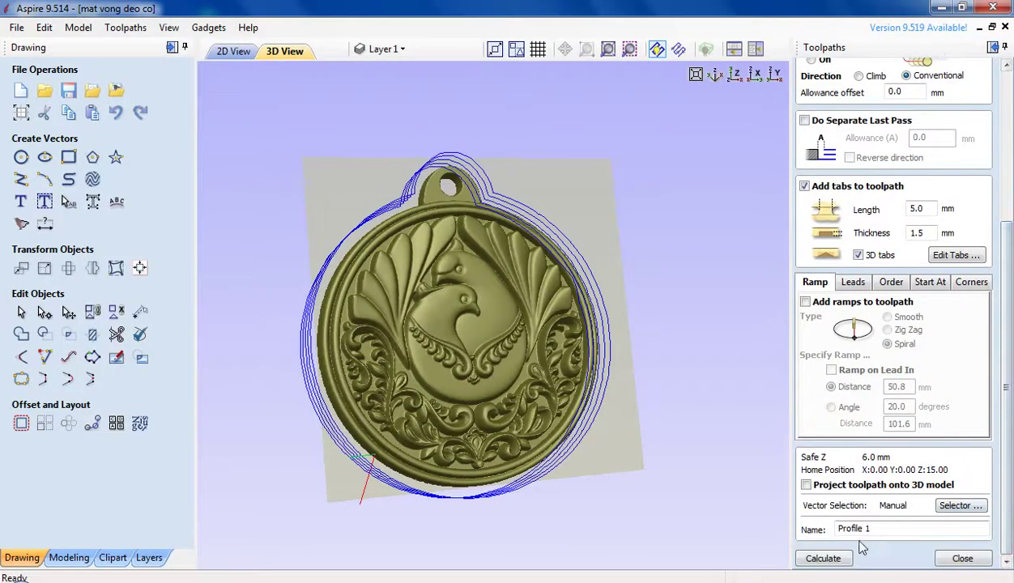
click(826, 559)
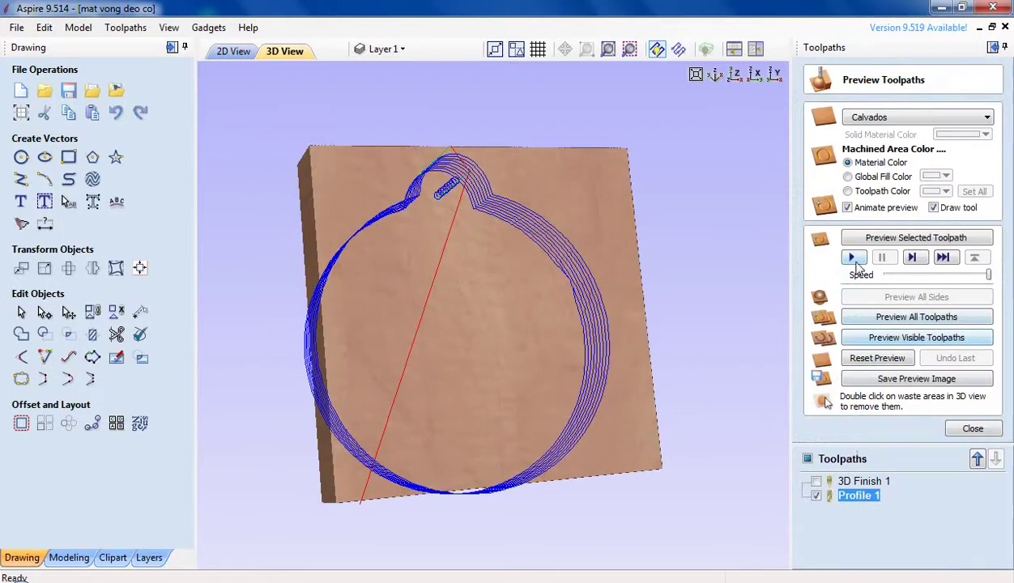
Simulate all toolpaths and inspect the tabbed pendant cutout from the back and front
click(880, 319)
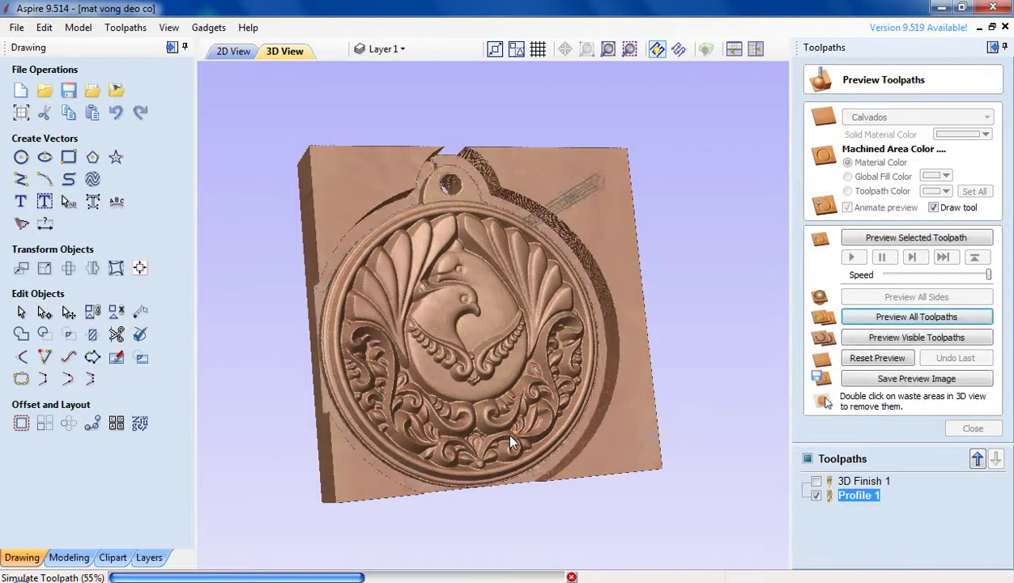
drag(493, 427, 436, 314)
drag(621, 283, 579, 311)
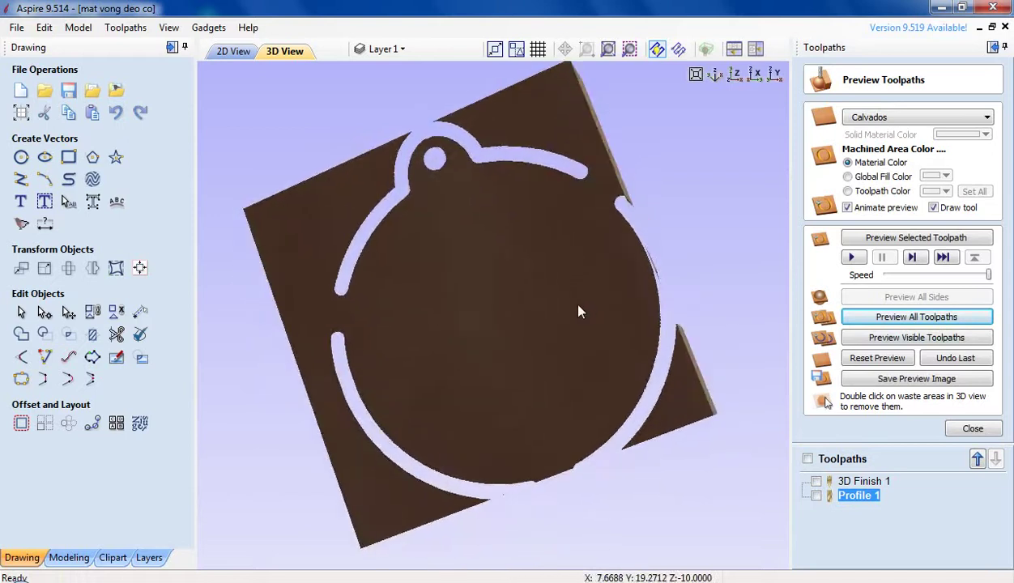
drag(324, 363, 458, 317)
drag(318, 332, 467, 281)
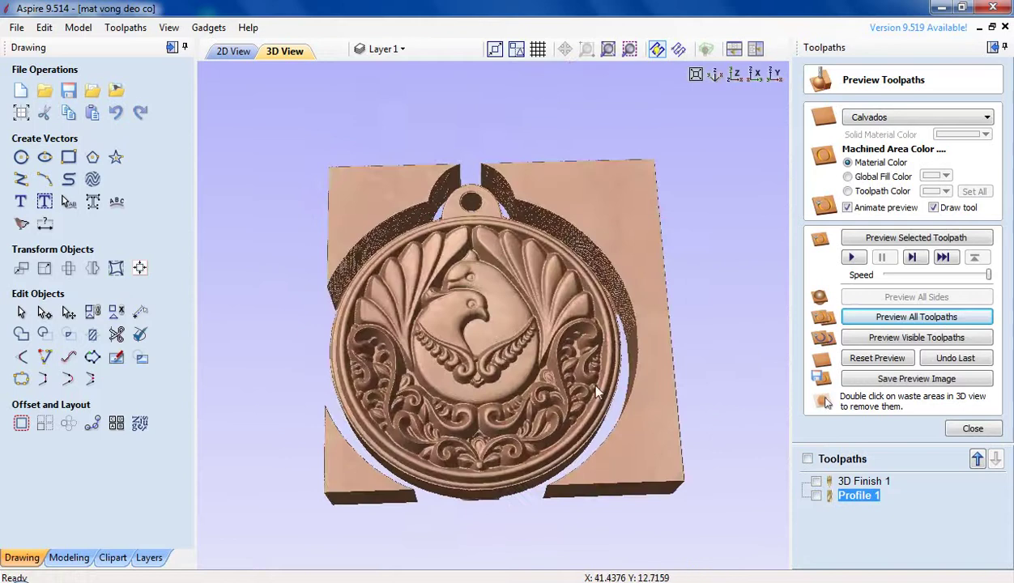
Reopen the profile toolpath, set its tabs to 3 mm length and 1.3 mm thickness, and recalculate it
double_click(857, 496)
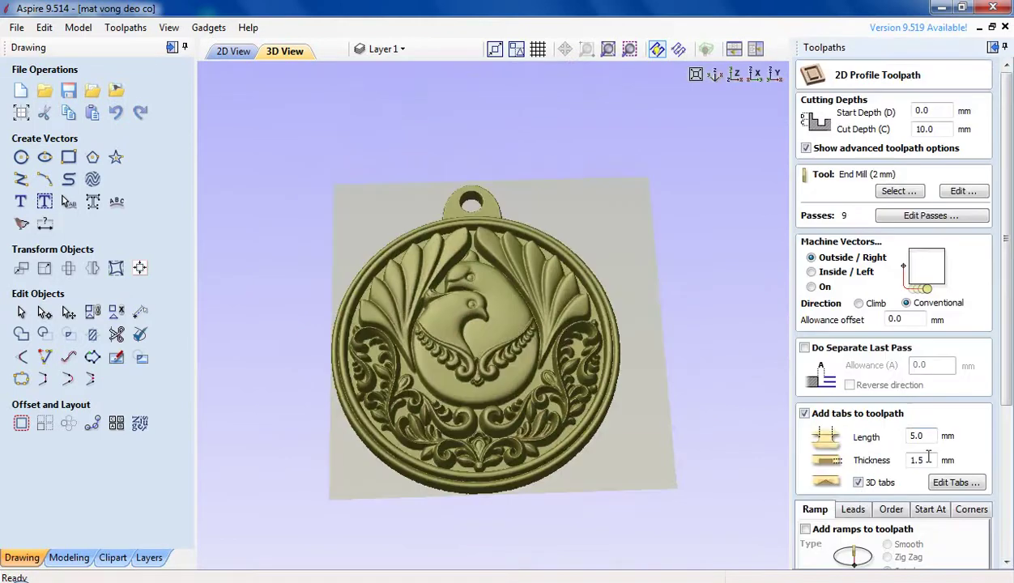
drag(925, 437, 883, 443)
scroll(918, 508, down, 3)
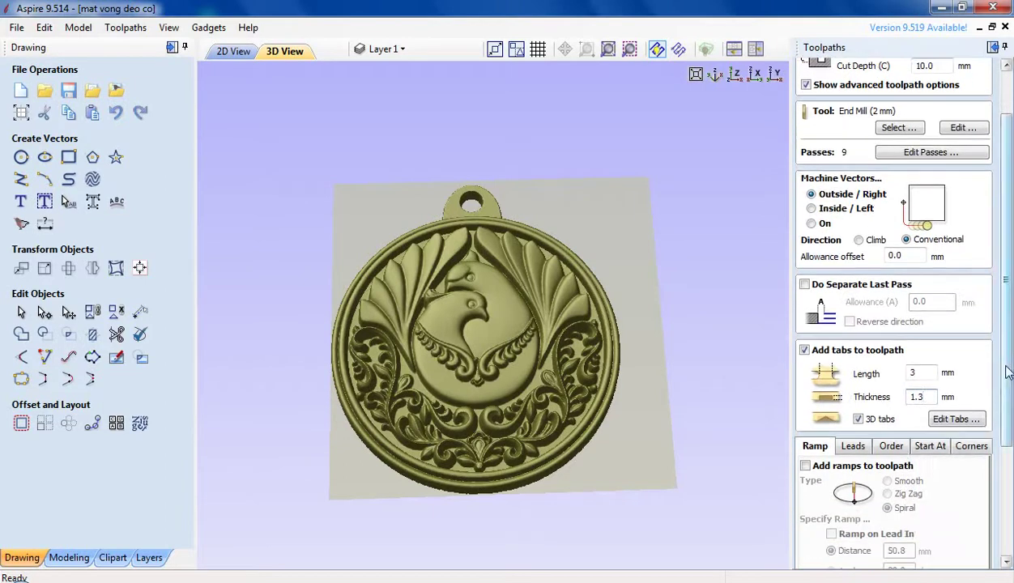
scroll(1008, 371, down, 5)
click(829, 557)
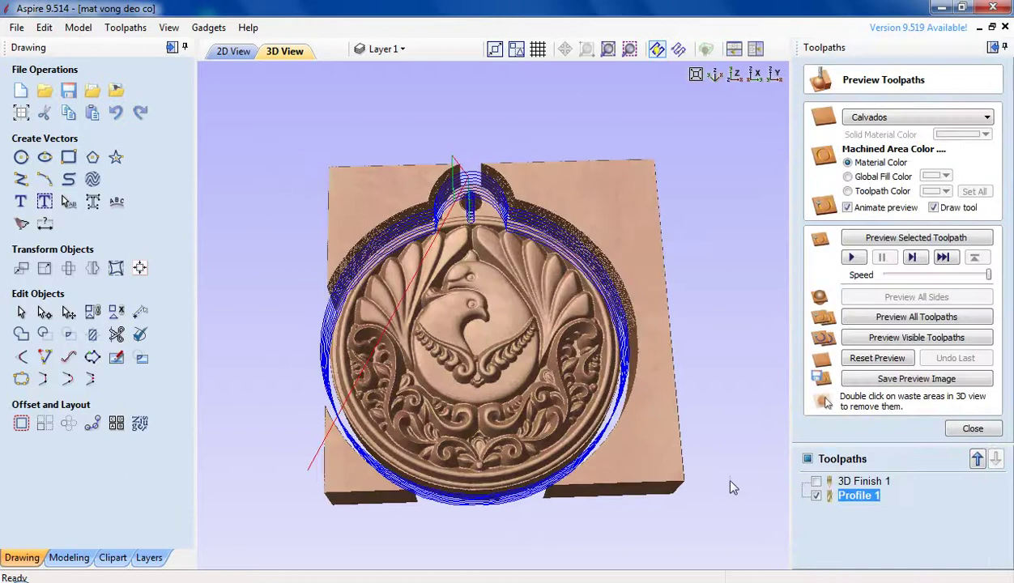
Reset the preview, simulate all toolpaths again, and inspect the tabbed pendant cutout from oblique, isometric and straight-down views
click(877, 358)
click(881, 318)
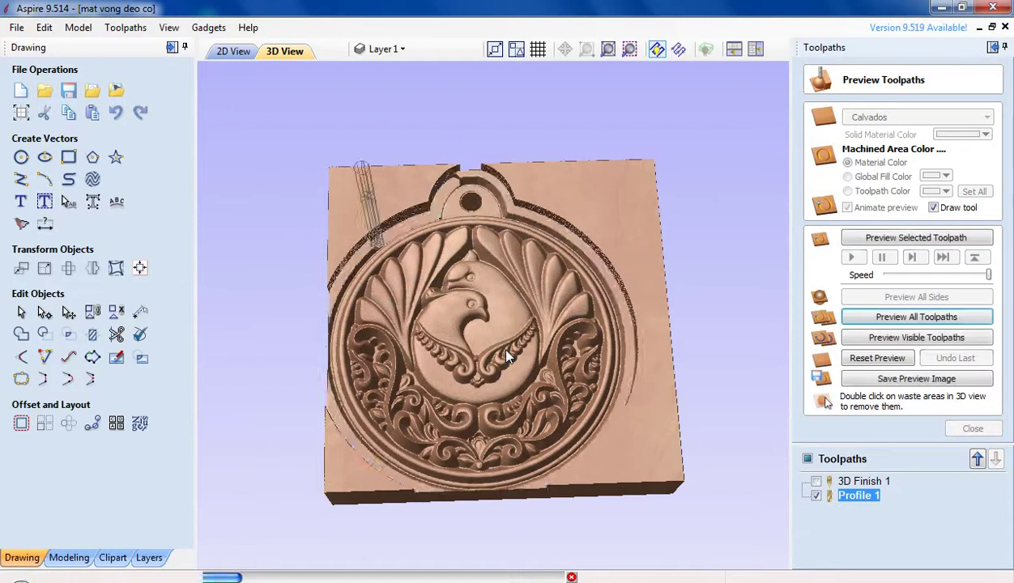
drag(474, 313, 559, 389)
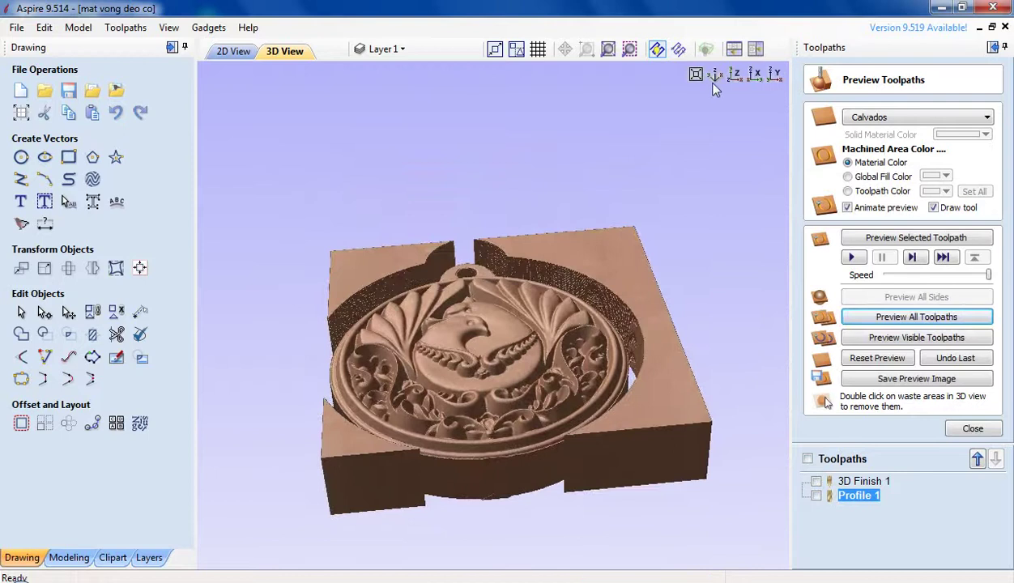
click(715, 75)
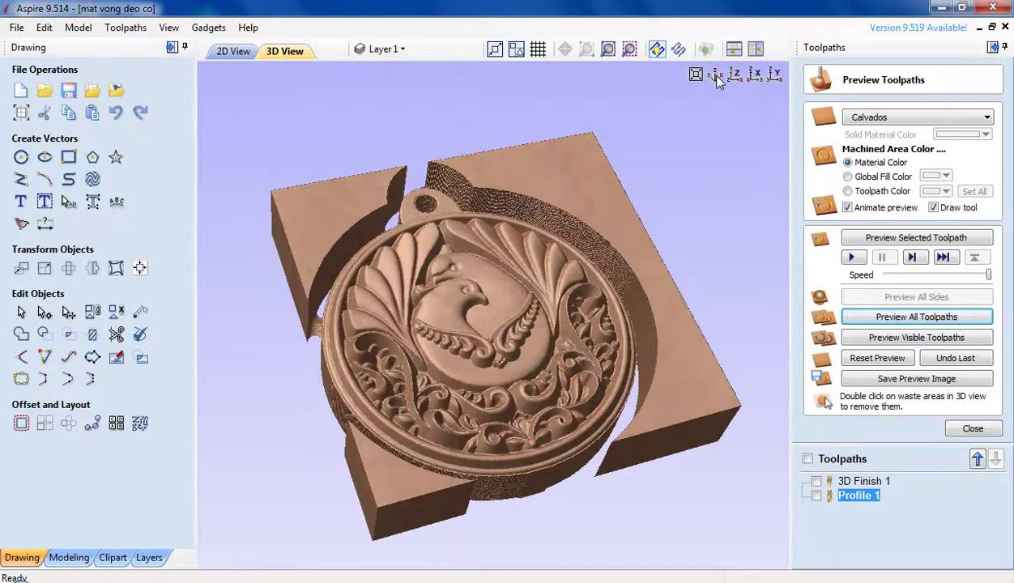
click(734, 75)
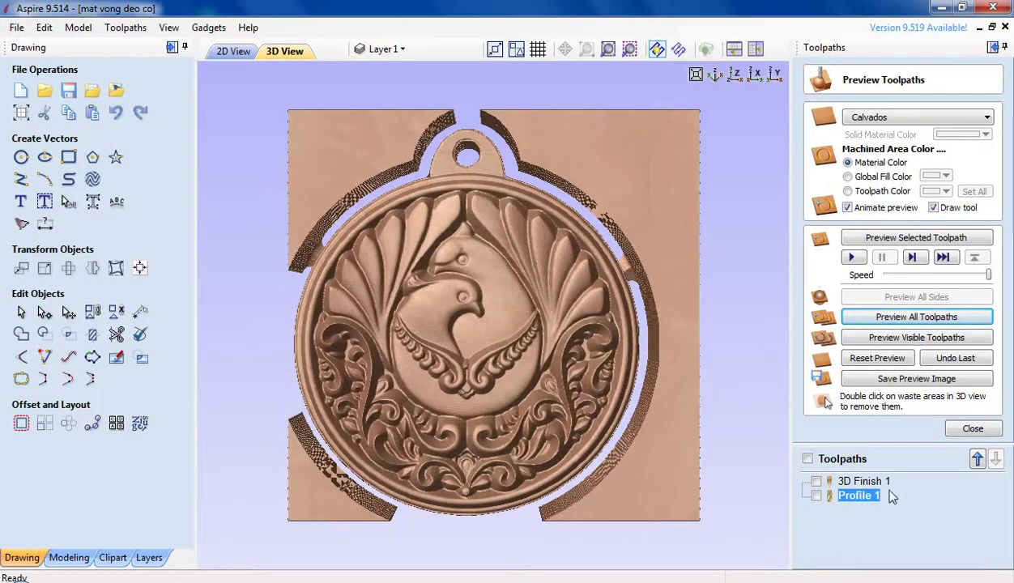
Close the preview and start saving the 3D Finish 1 toolpath with the G Code (mm) (*.tap) post processor
click(858, 484)
click(853, 495)
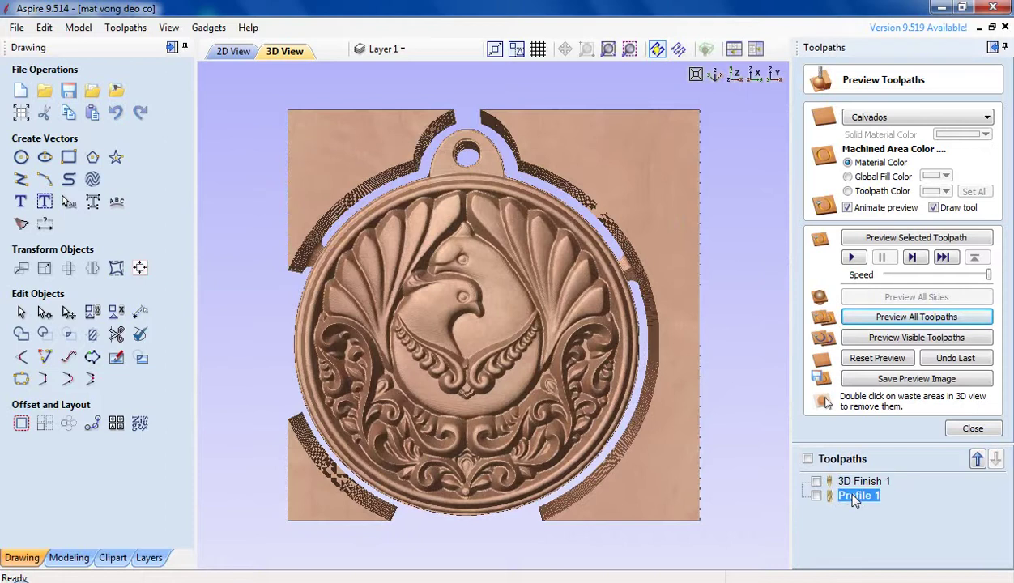
click(856, 484)
click(951, 429)
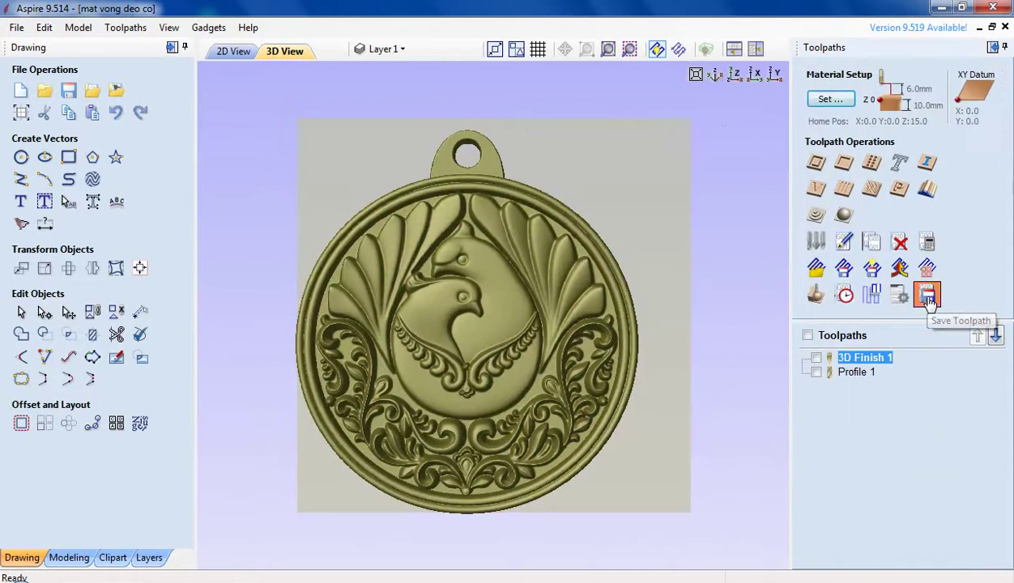
click(927, 296)
click(903, 408)
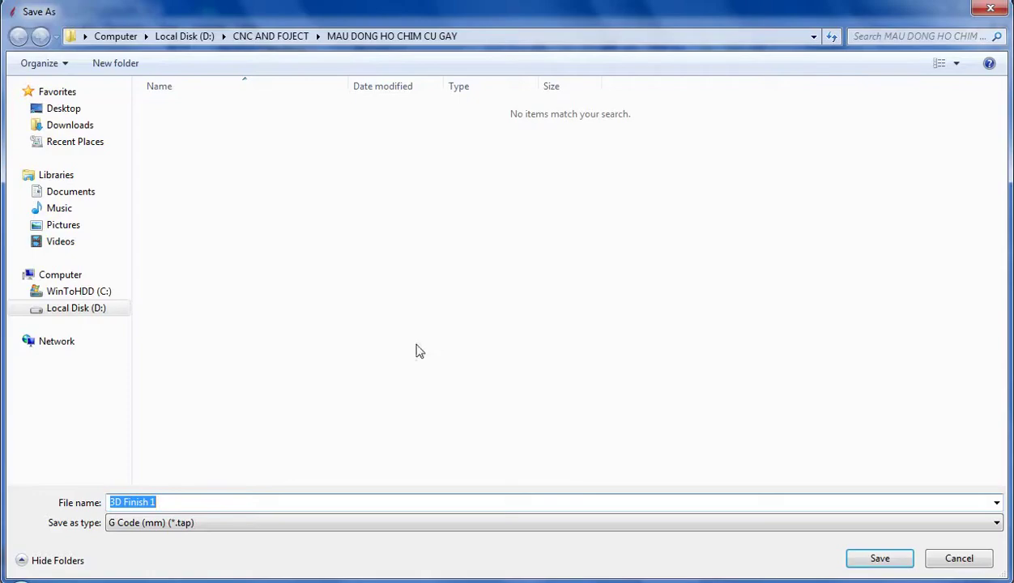
Create a folder named PHAY MAT VONG BAC DEO CO on the C: drive
click(97, 293)
right_click(588, 213)
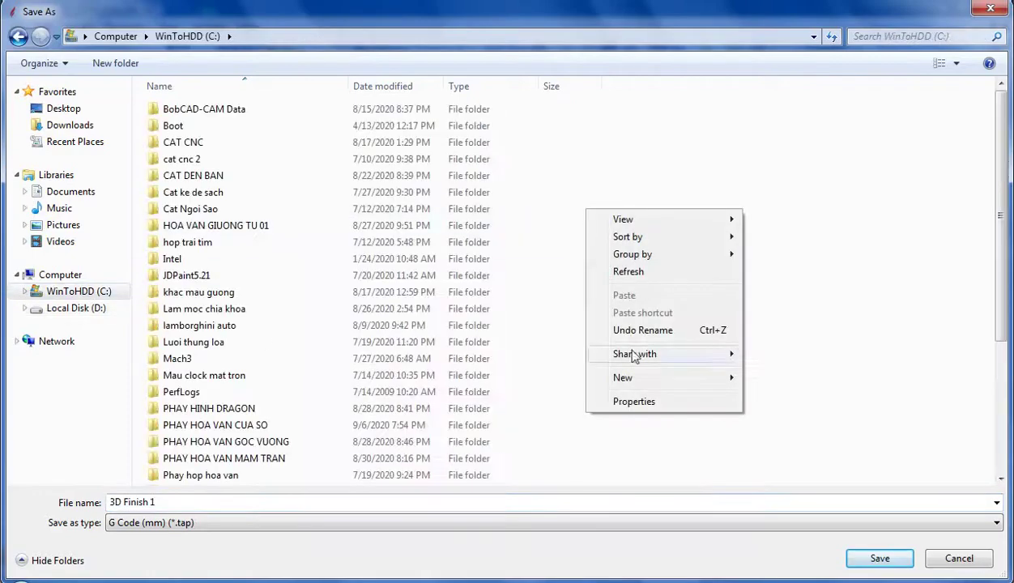
mouse_move(635, 379)
click(741, 378)
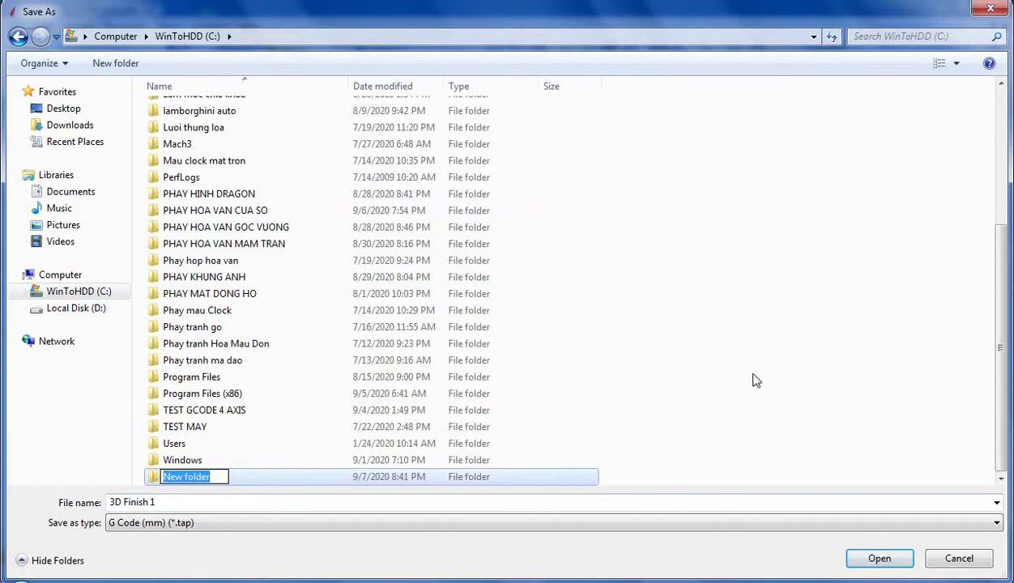
text(PHAY )
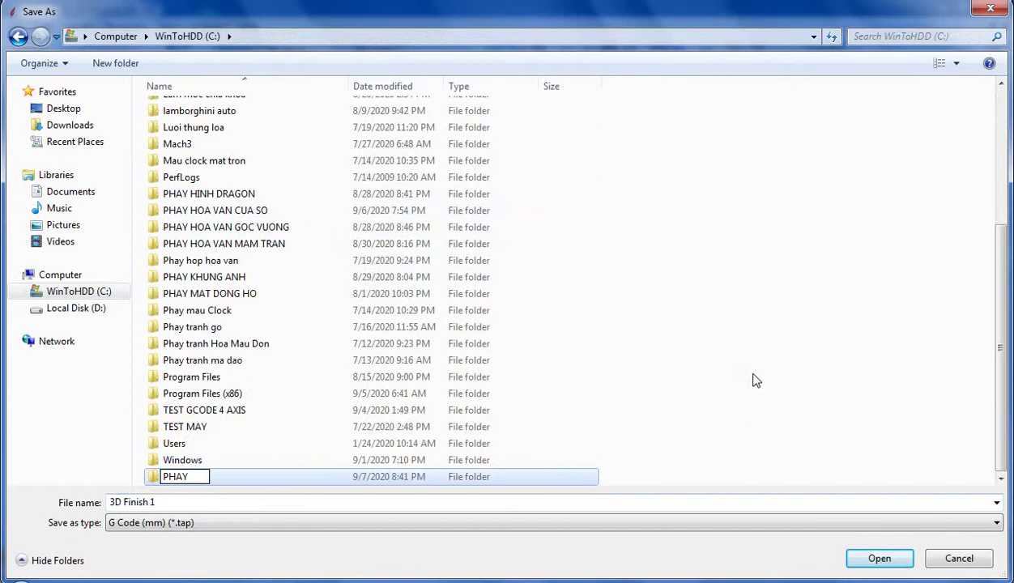
text(VO)
key(BackSpace)
key(BackSpace)
key(BackSpace)
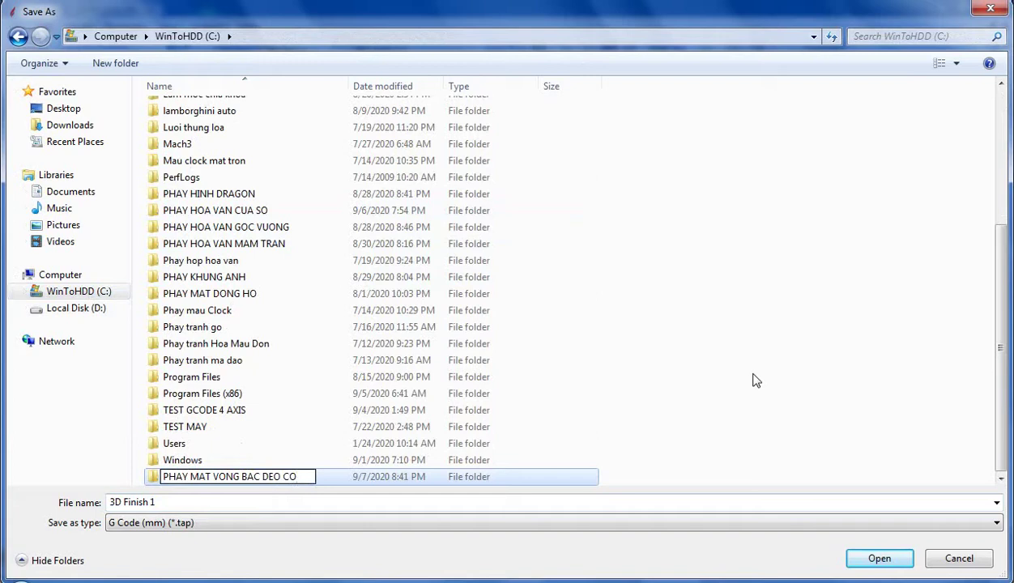
Save the 3D finish toolpath as "phay mat bac" in the PHAY MAT VONG BAC DEO CO folder
double_click(153, 476)
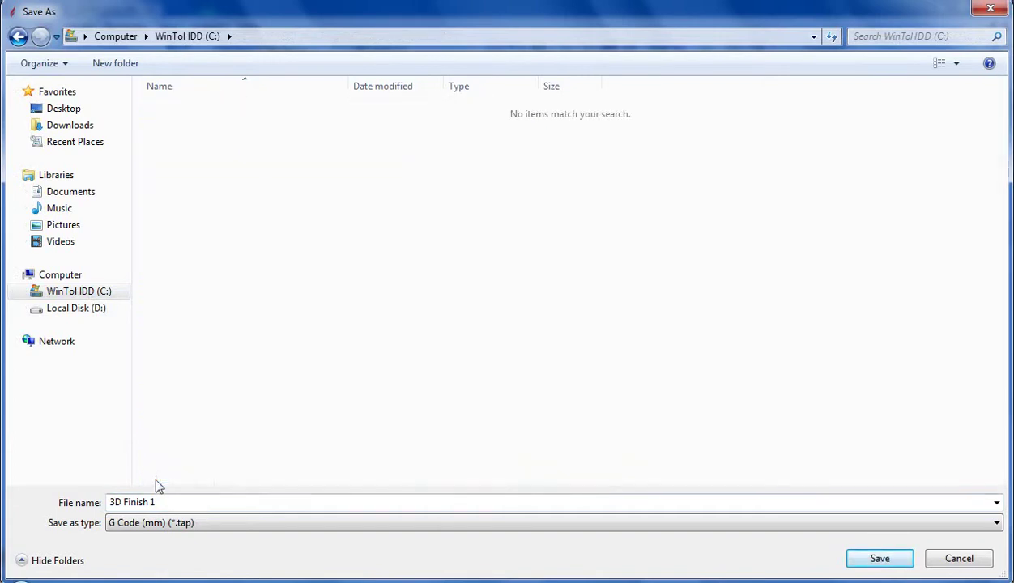
text(phay mat bac)
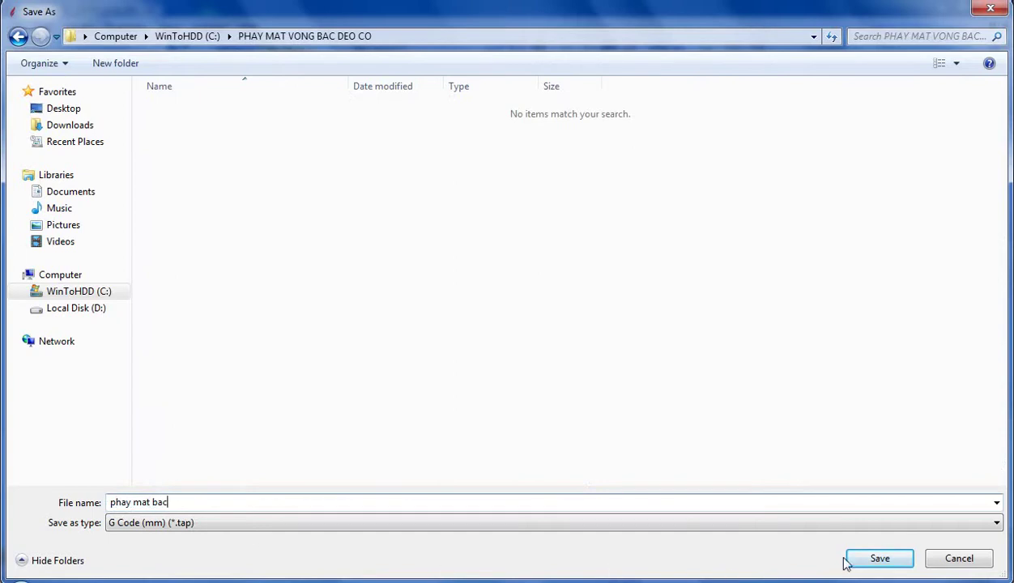
click(880, 559)
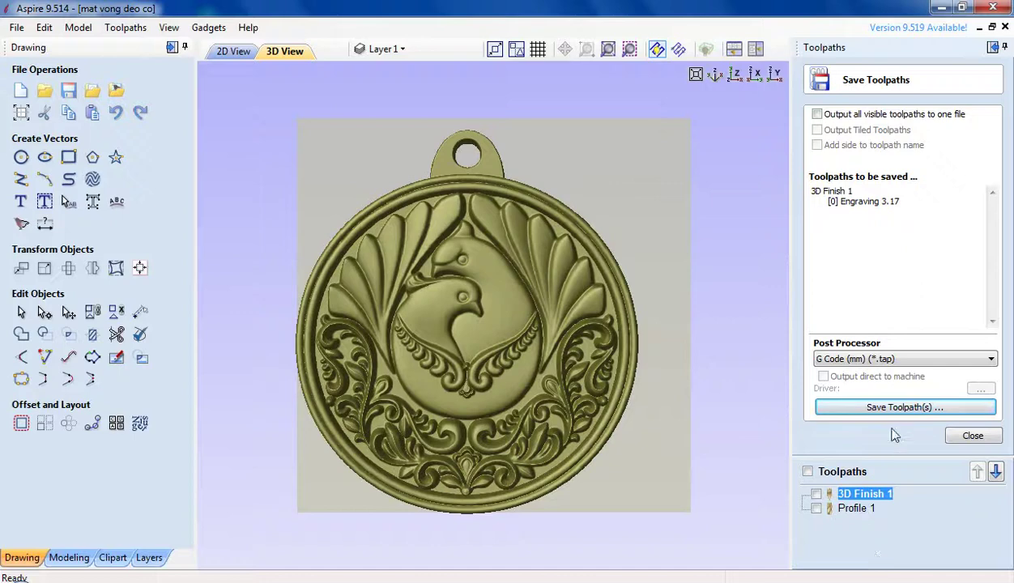
Save the Profile 1 toolpath as "cat mat bac" G-code in the same folder
click(859, 511)
click(889, 408)
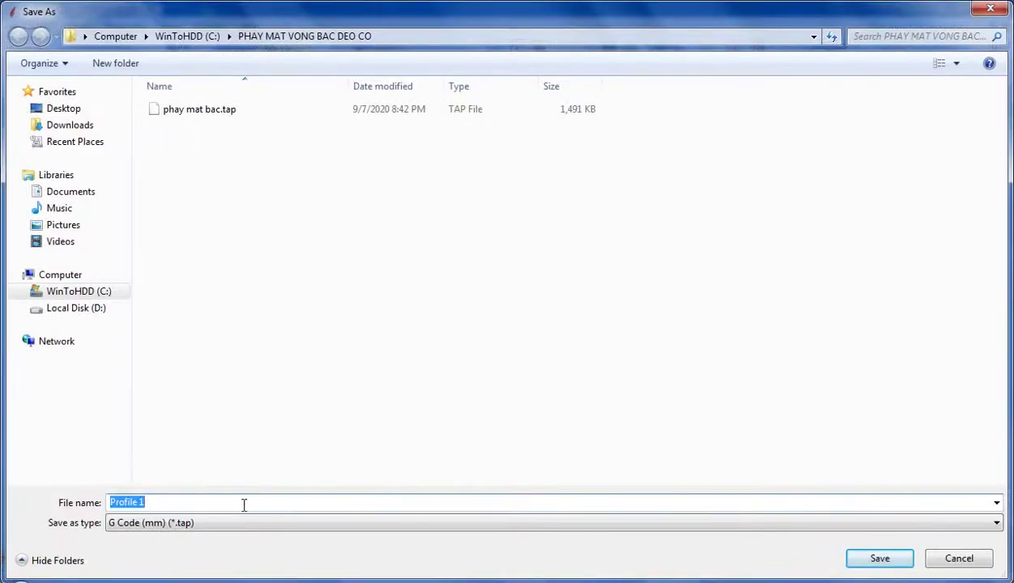
text(cat mat bac)
click(880, 559)
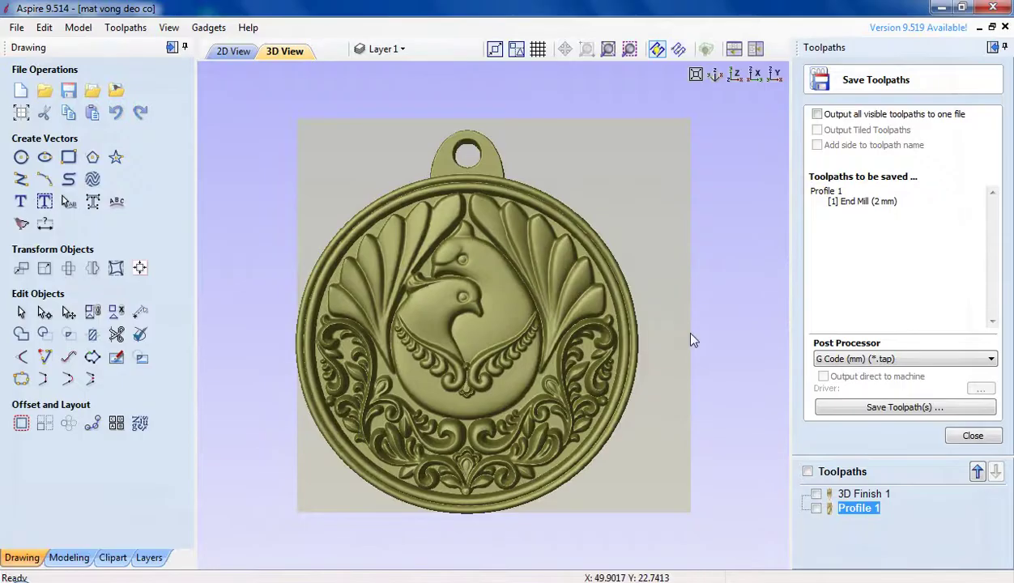
Switch to Mach3Mill using the BL-UsbMach-V2.1 control device, and zero the Z axis
click(940, 8)
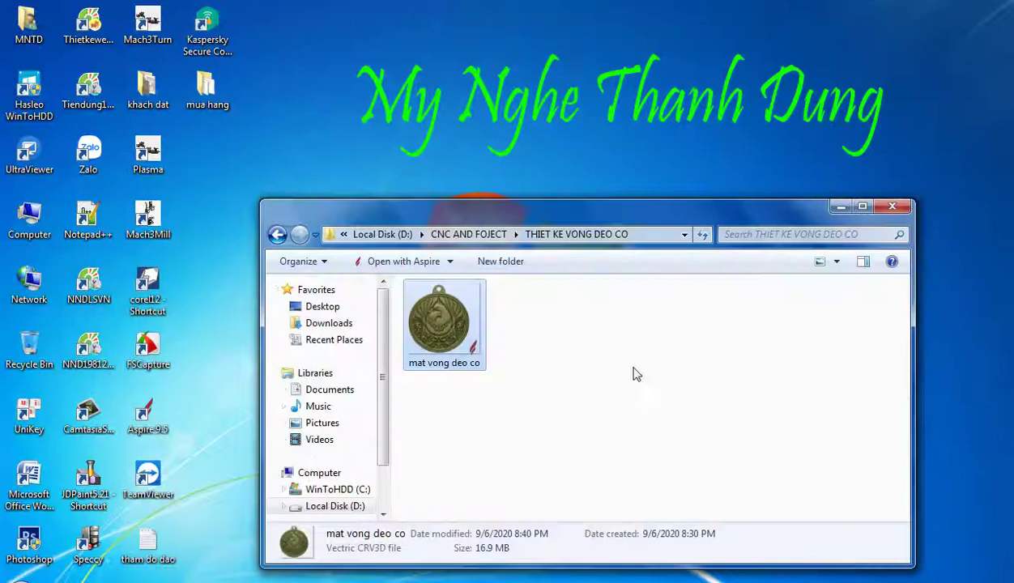
click(150, 220)
double_click(157, 218)
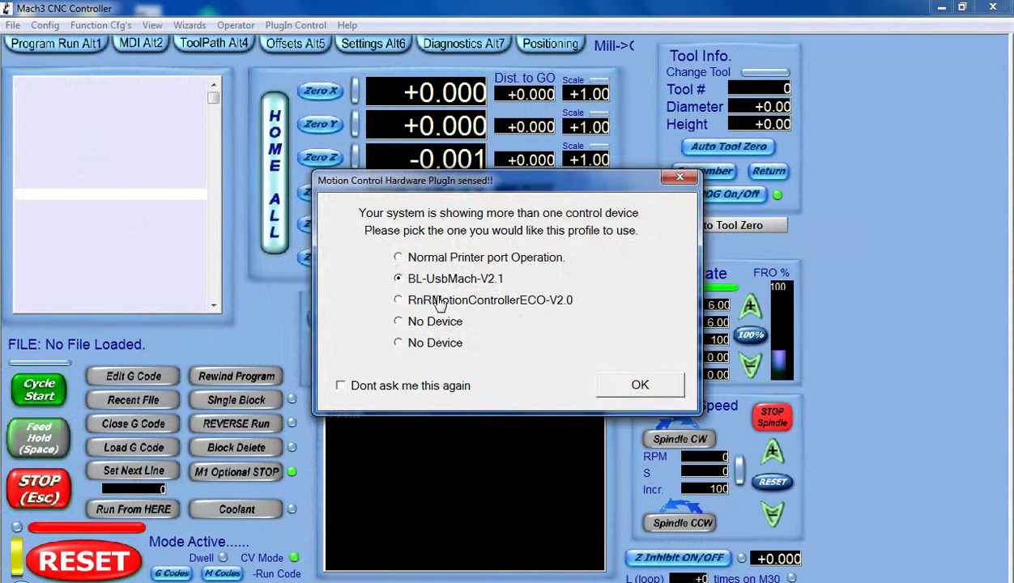
click(609, 385)
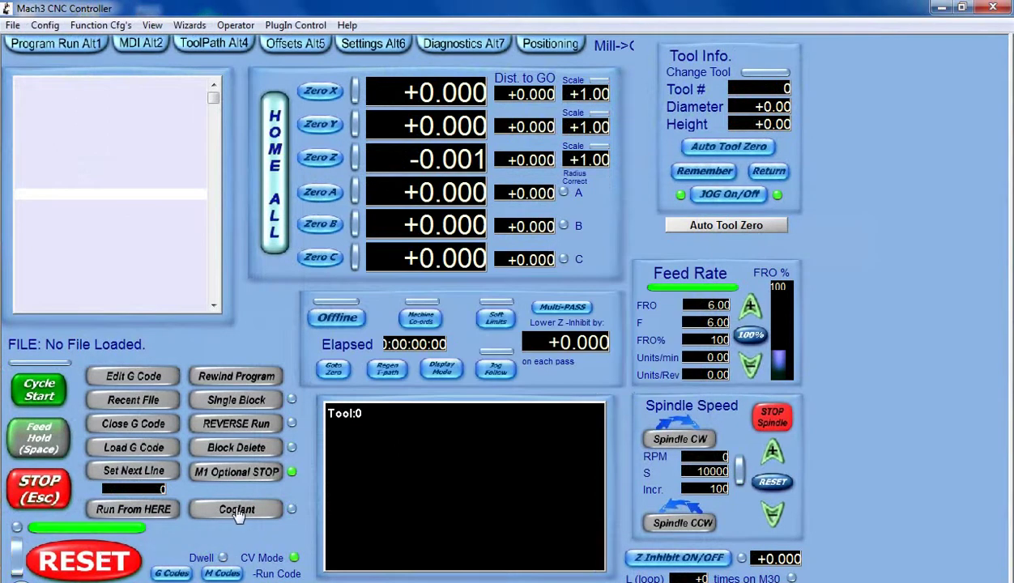
click(320, 159)
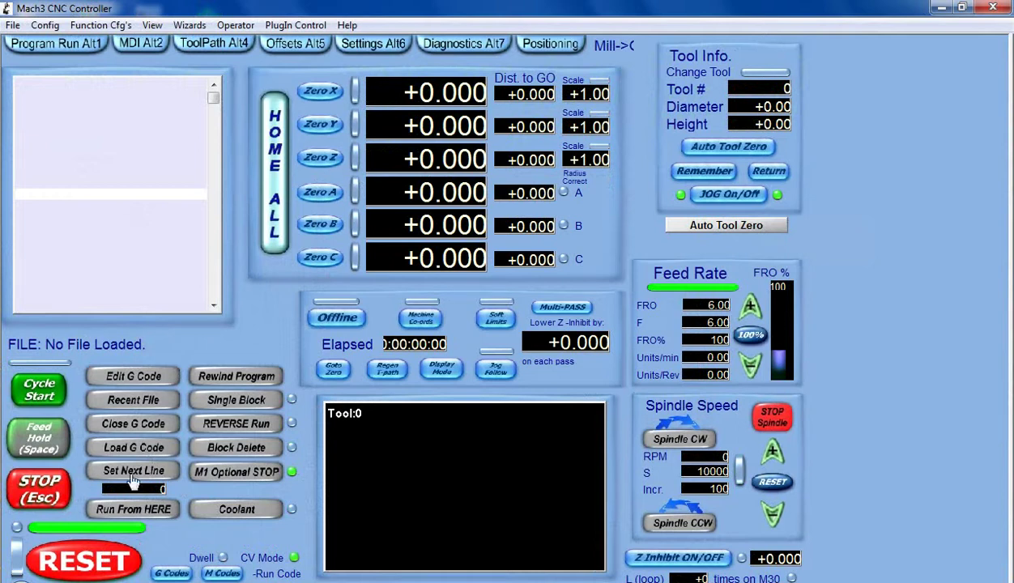
Load the G-code file phay mat bac.tap from C:\PHAY MAT VONG BAC DEO CO
click(132, 448)
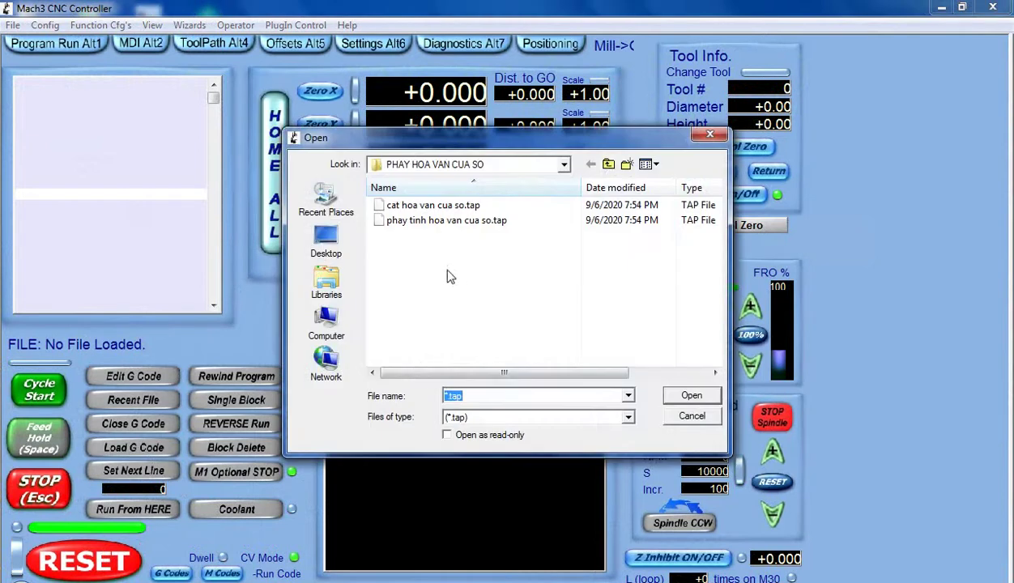
click(608, 164)
scroll(452, 344, down, 3)
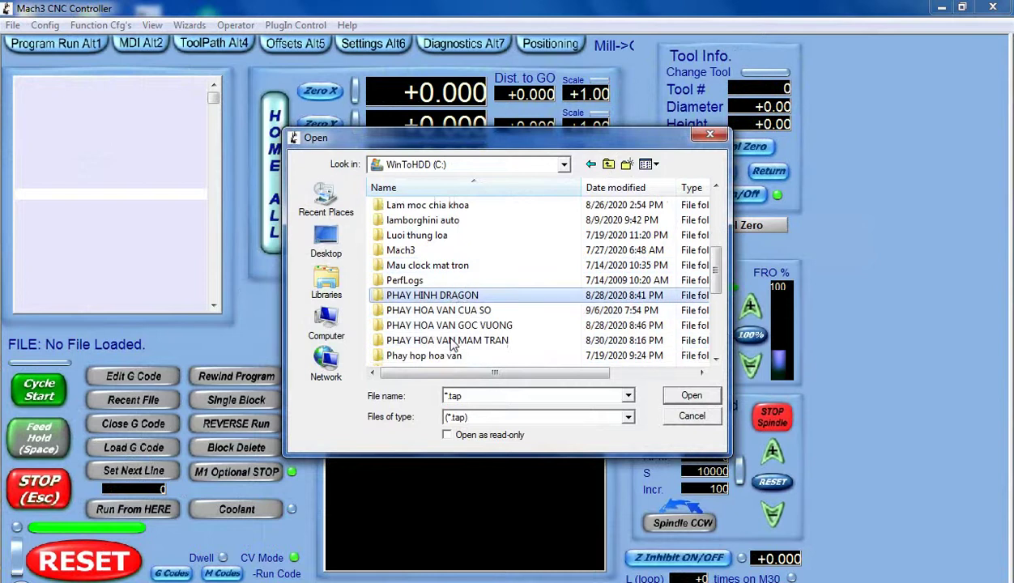
double_click(452, 315)
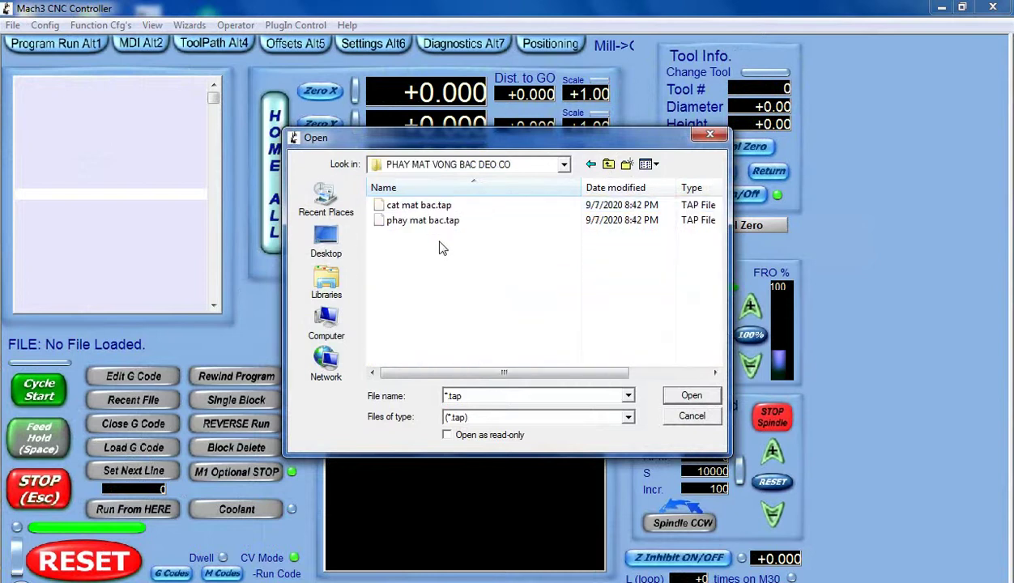
click(424, 223)
double_click(424, 221)
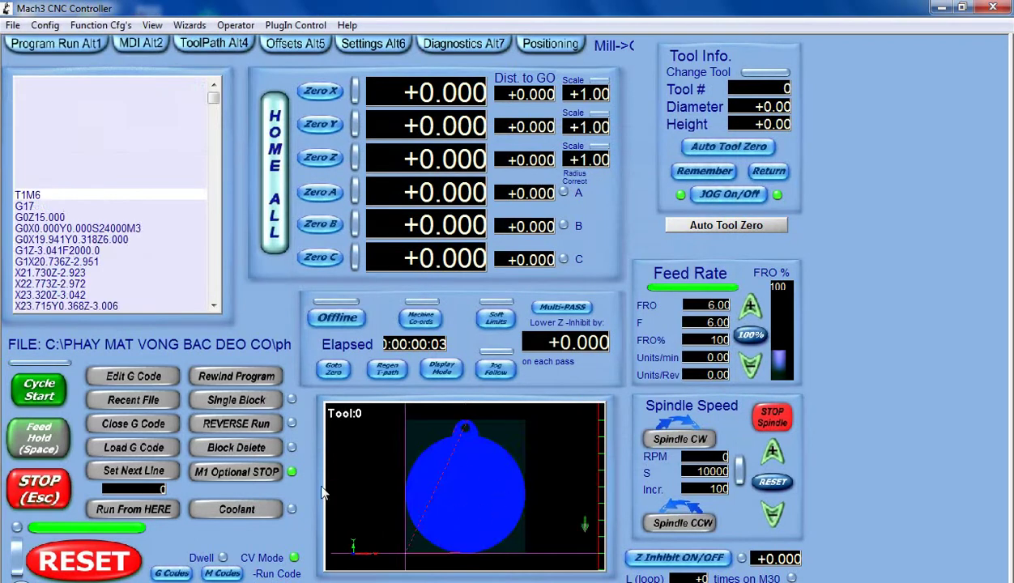
Start running the loaded finishing program and raise the feed rate override to 175%
click(50, 393)
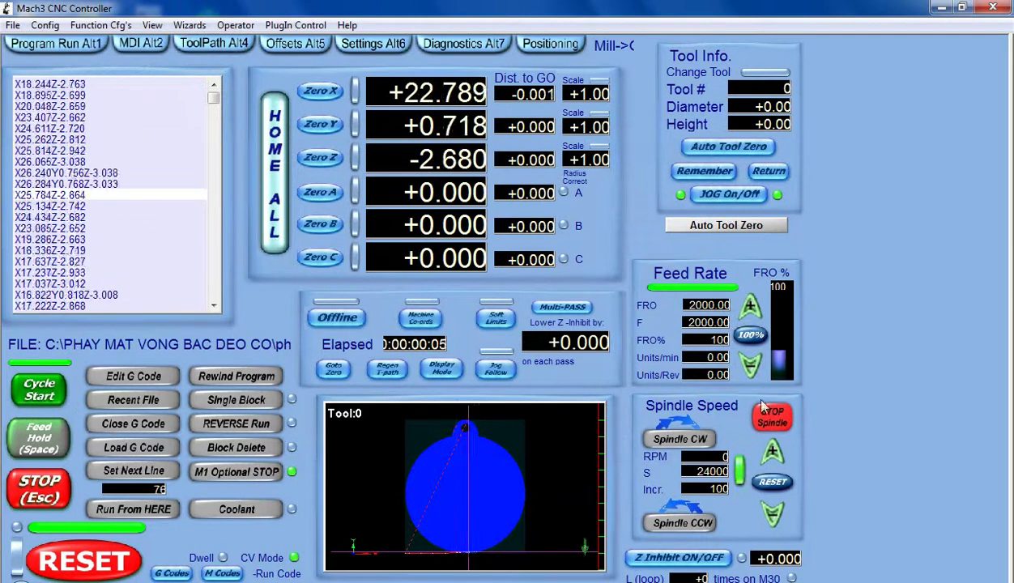
drag(782, 358, 780, 322)
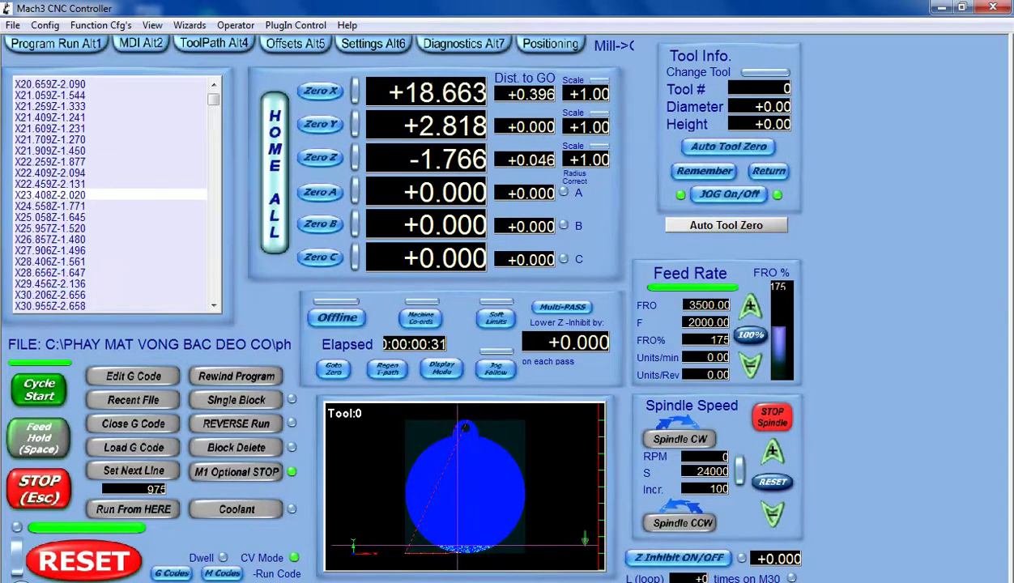
mouse_move(175, 579)
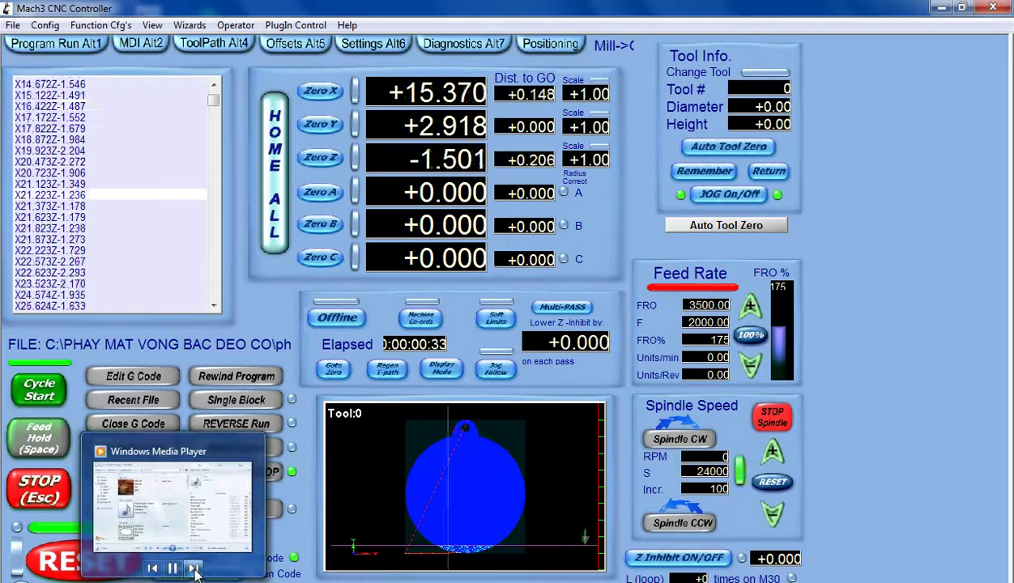